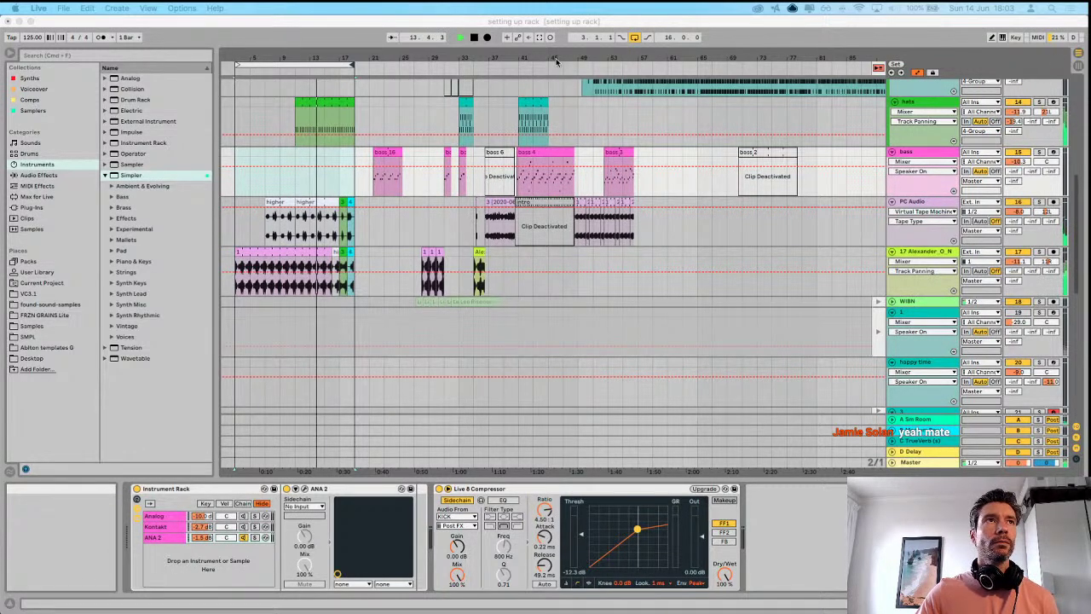
left_click(523, 343)
key("space")
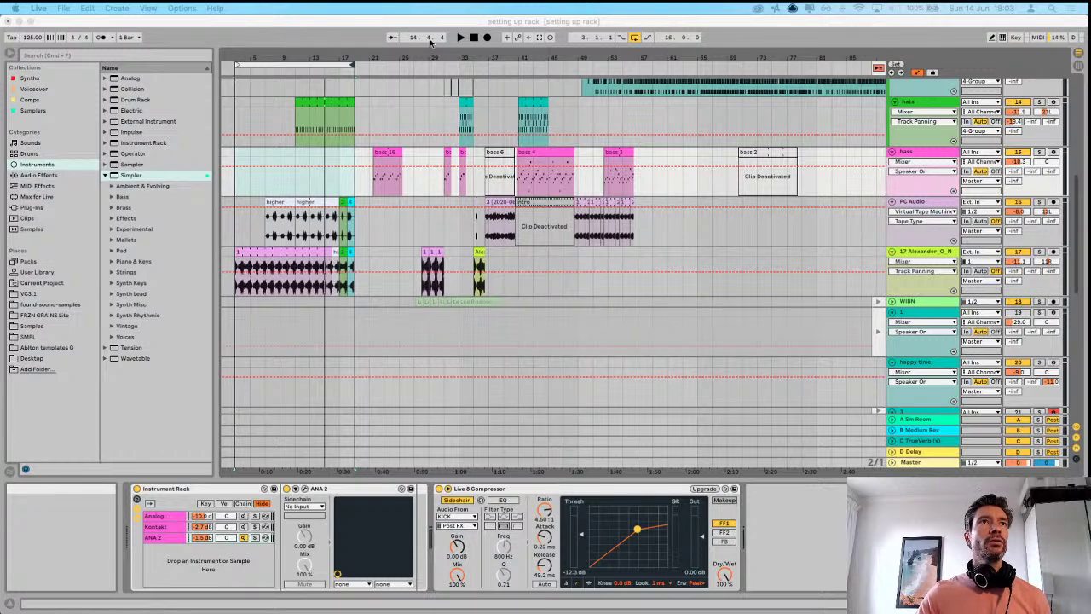
left_click(458, 37)
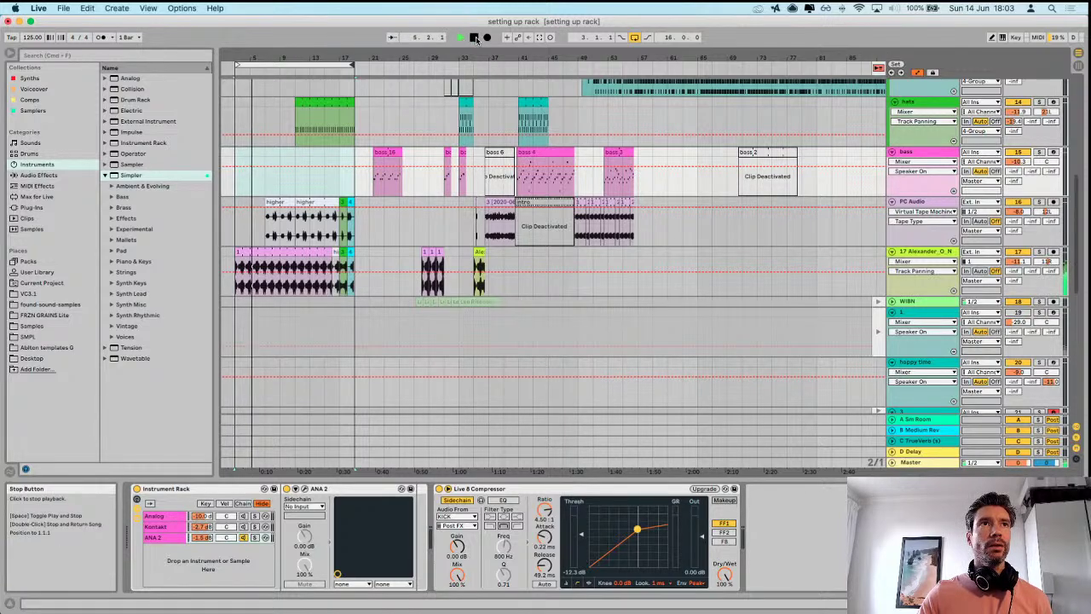
left_click(476, 38)
key("ctrl+Up")
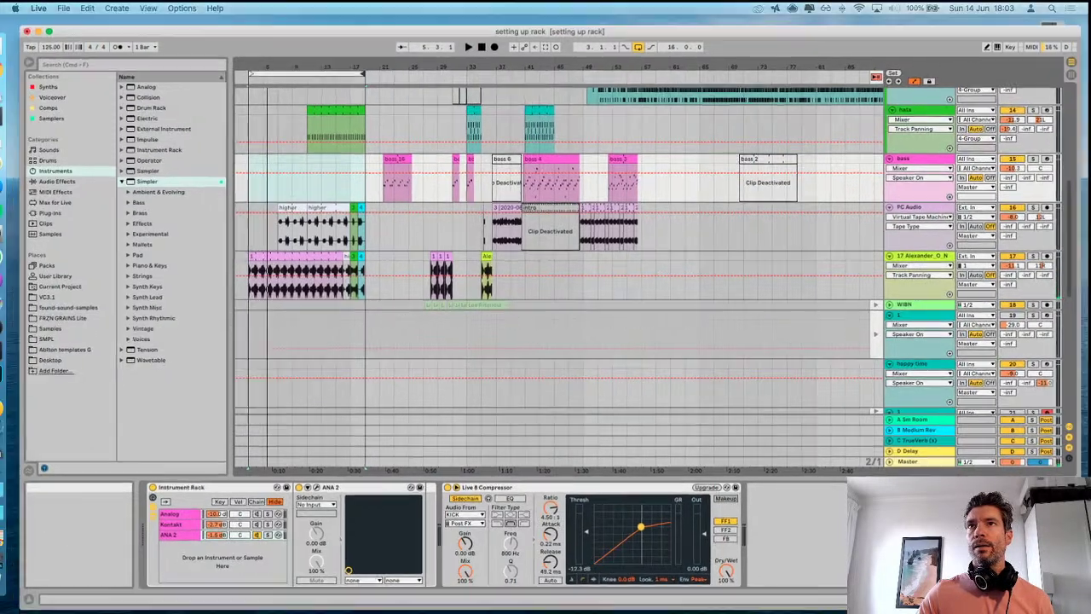
key("ctrl+Up")
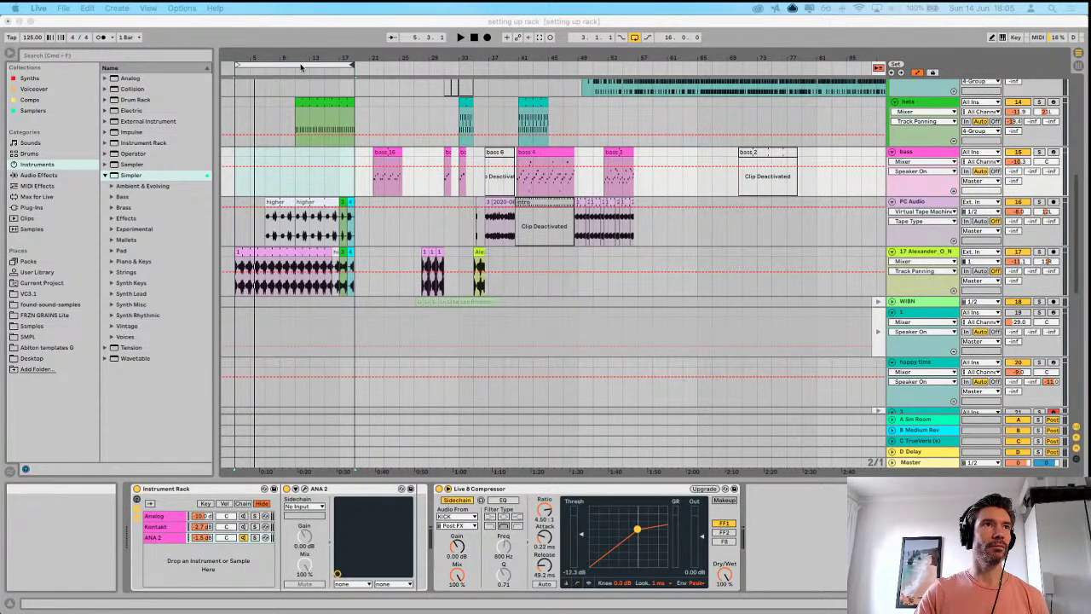
- Start playback, show the Master track's device chain and hide the automation lanes in the arrangement
key("space")
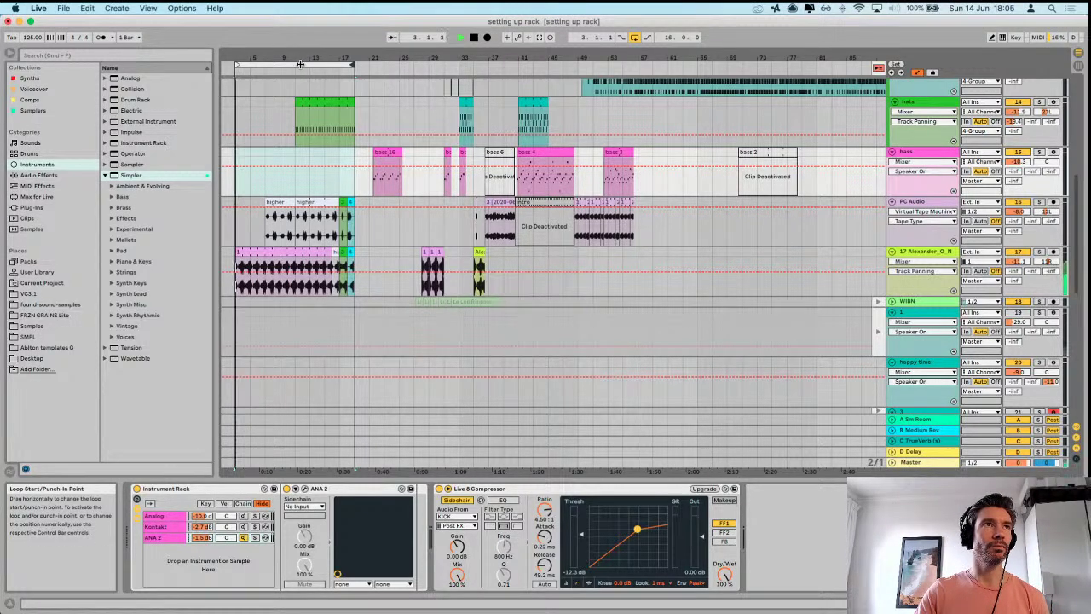
left_click(931, 464)
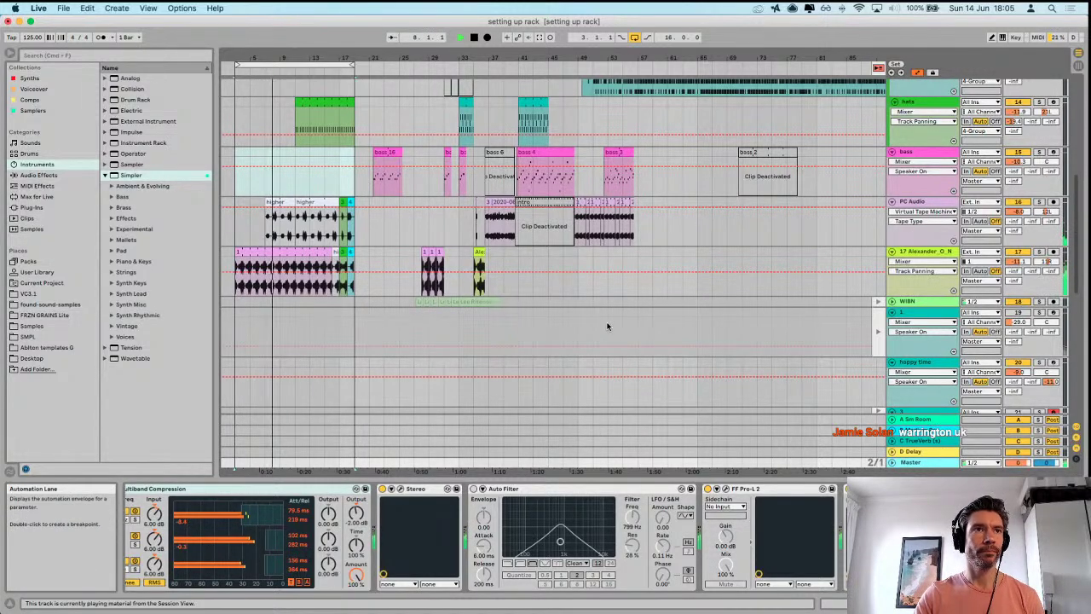
key("a")
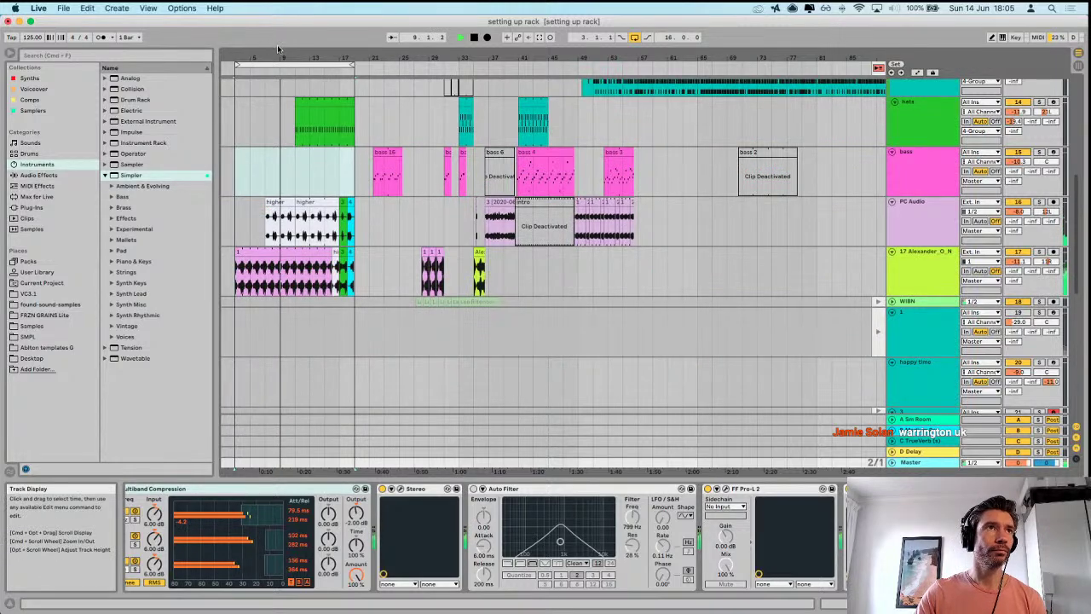
- Set the arrangement loop to four bars starting at bar 15
mouse_move(290, 51)
left_mouse_down()
mouse_move(286, 78)
mouse_move(287, 58)
left_mouse_up()
scroll(513, 147, "up", 2)
scroll(512, 146, "up", 2)
left_click_drag(286, 59, 362, 87)
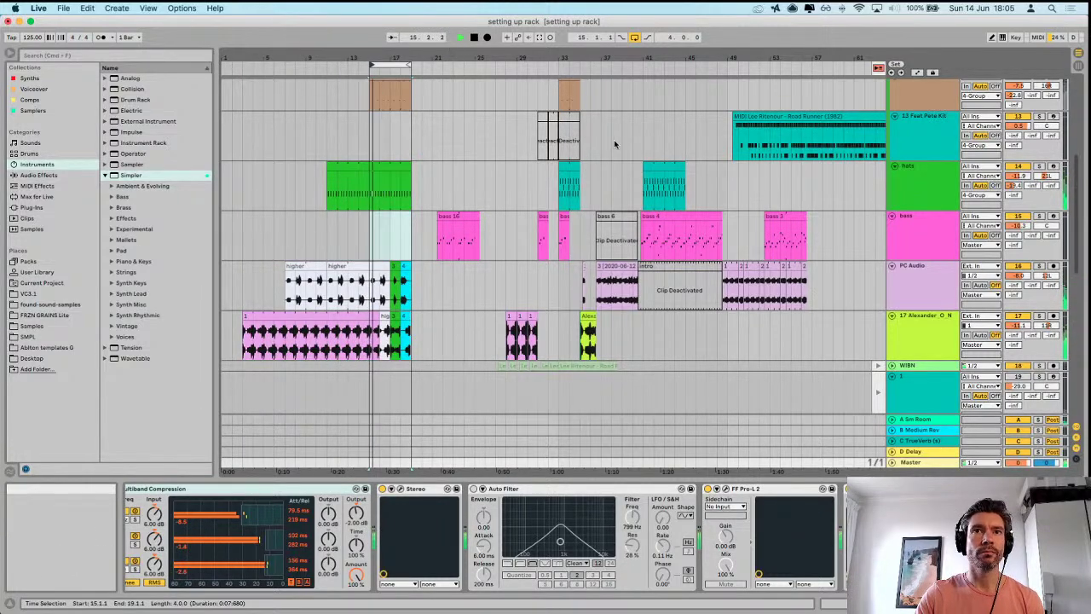
scroll(758, 265, "up", 10)
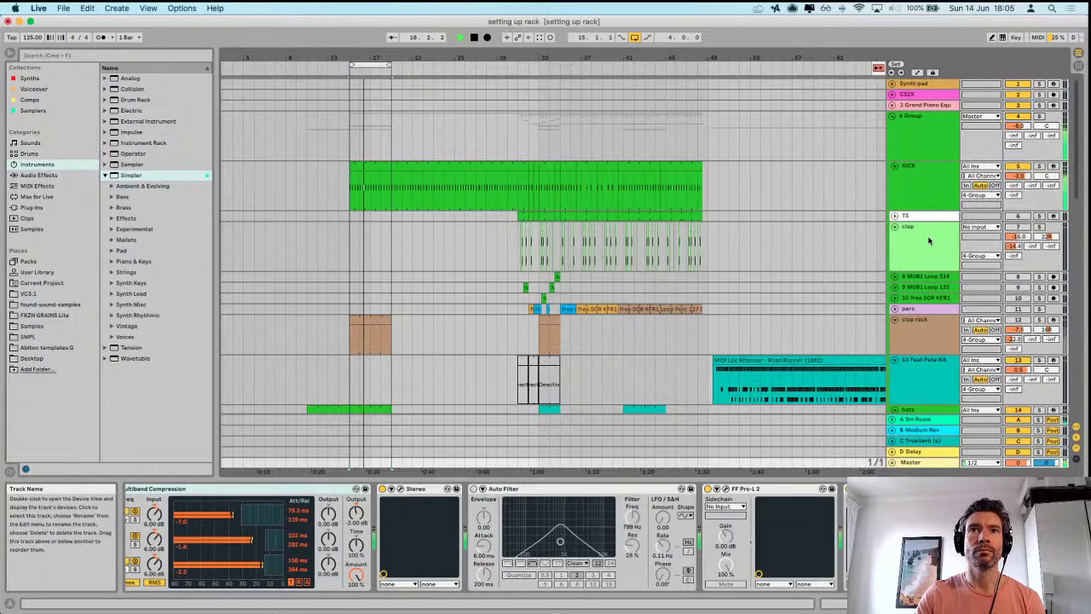
scroll(574, 230, "down", 3)
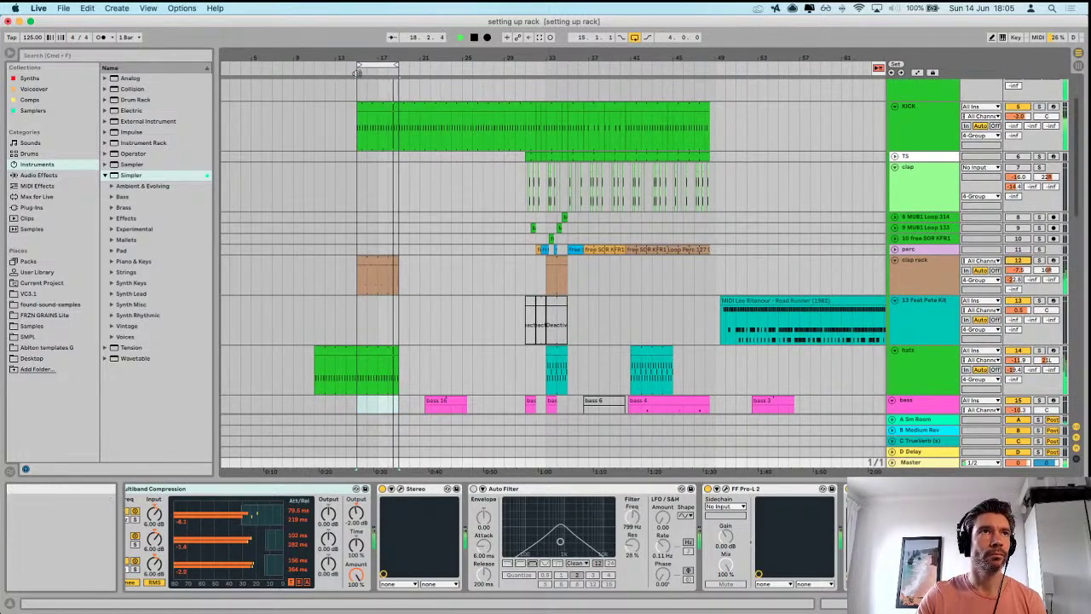
left_click_drag(339, 57, 362, 128)
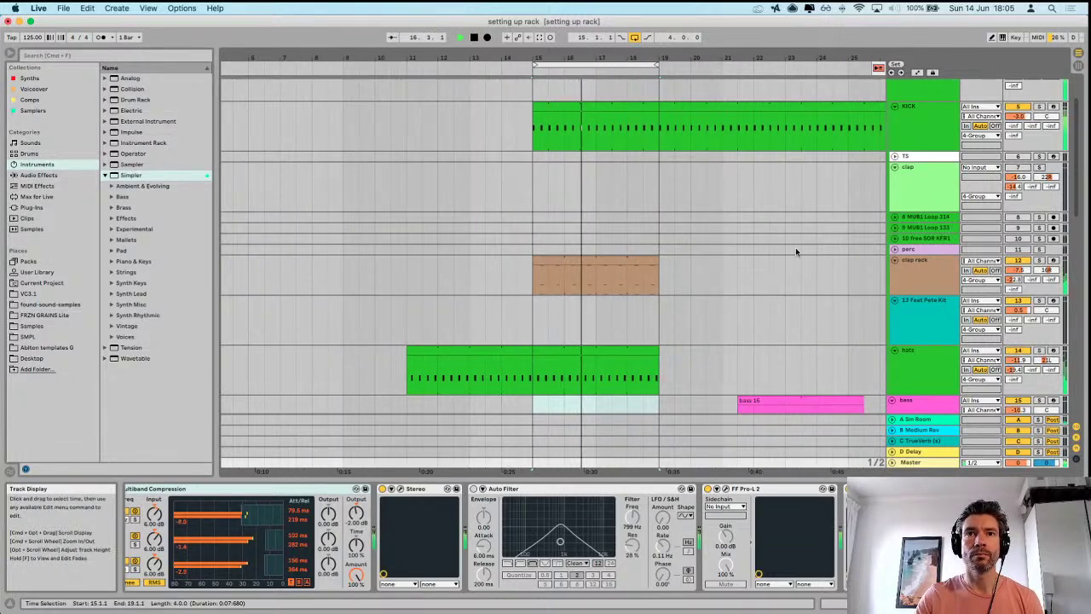
- Arm the bass track for recording and run the four-bar loop to rehearse a bass part over it
scroll(796, 248, "down", 3)
left_click(1055, 331)
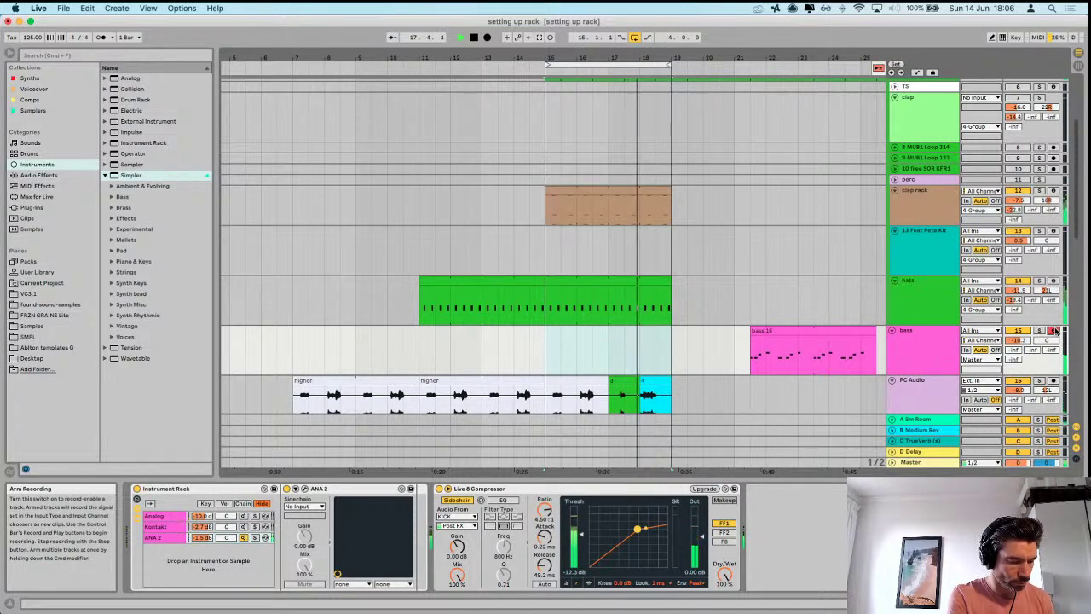
key("space")
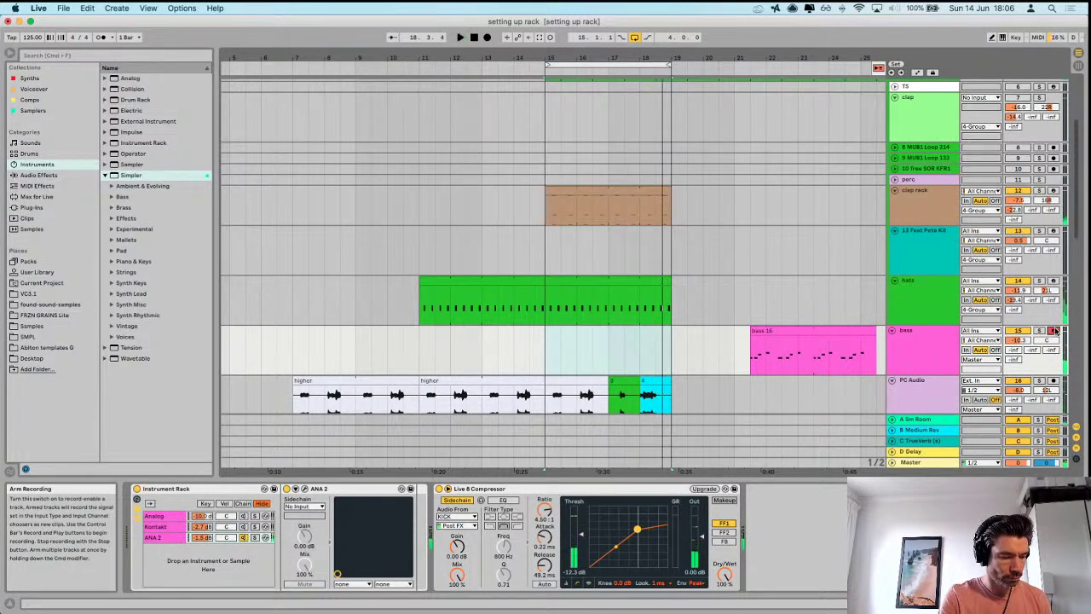
key("space")
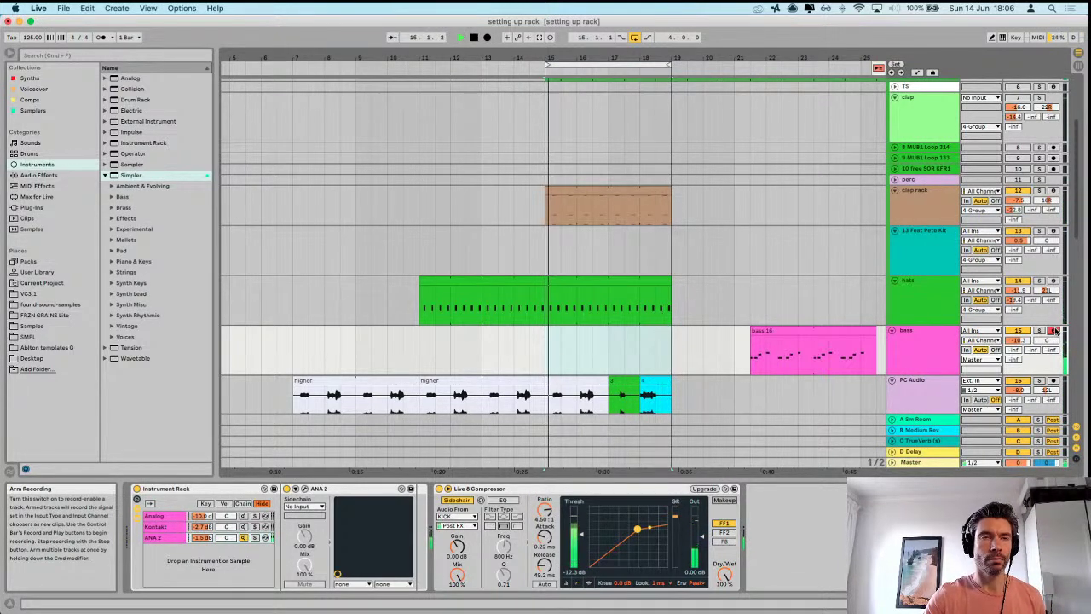
scroll(789, 246, "down", 3)
scroll(789, 246, "down", 1)
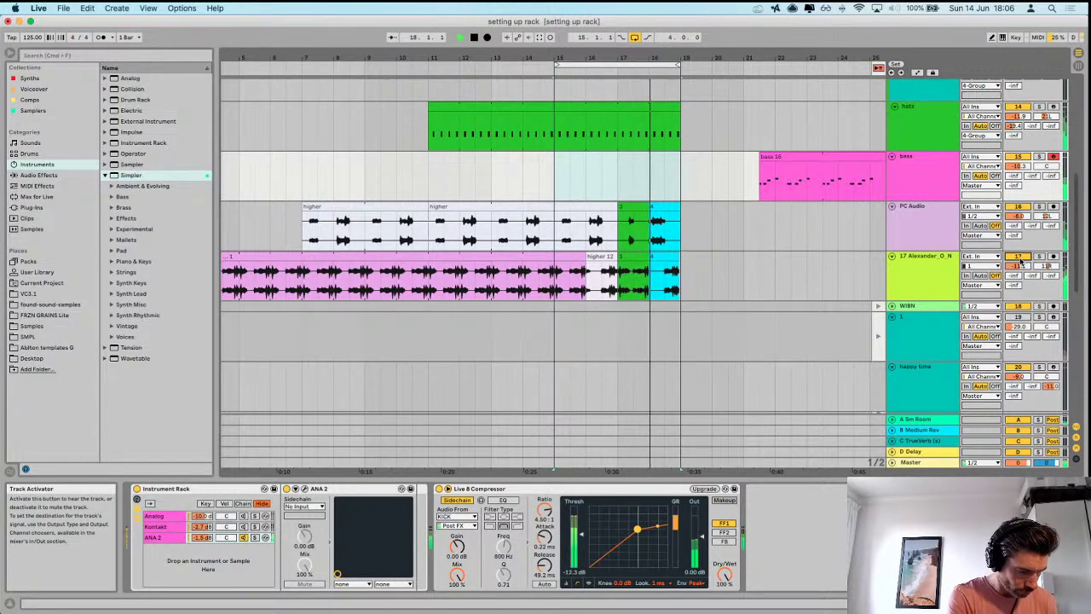
- Stop playback and shorten the loop to two bars starting at bar 17
key("space")
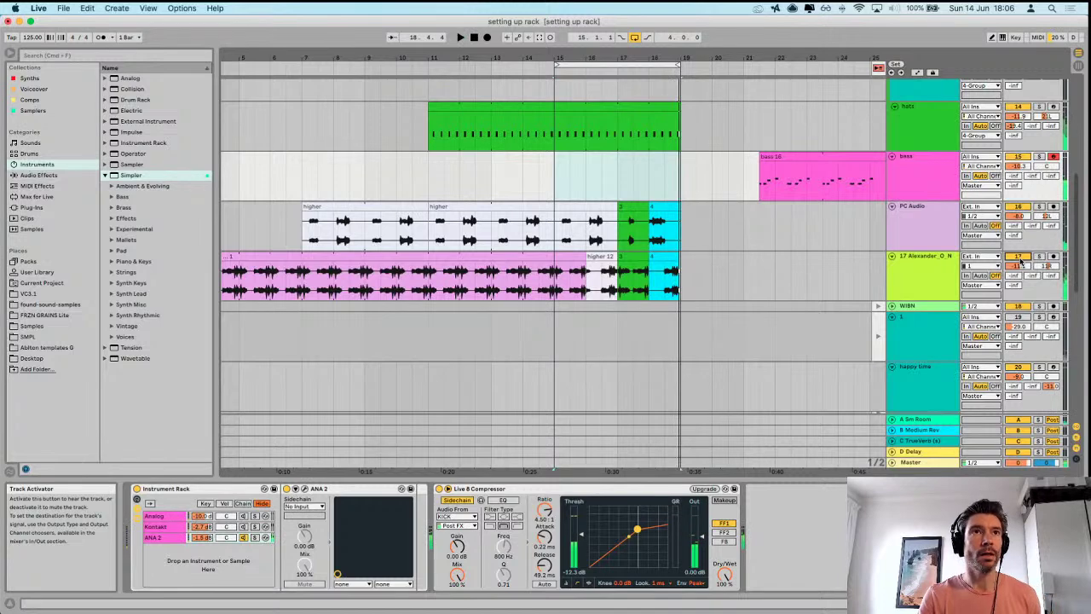
left_click_drag(555, 65, 621, 65)
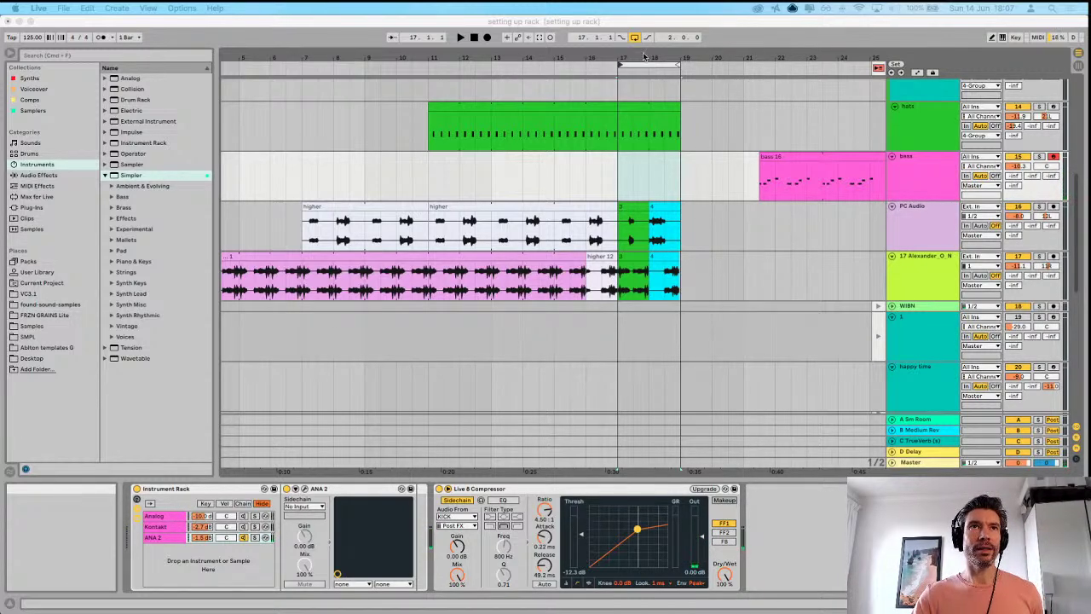
left_click_drag(644, 56, 640, 103)
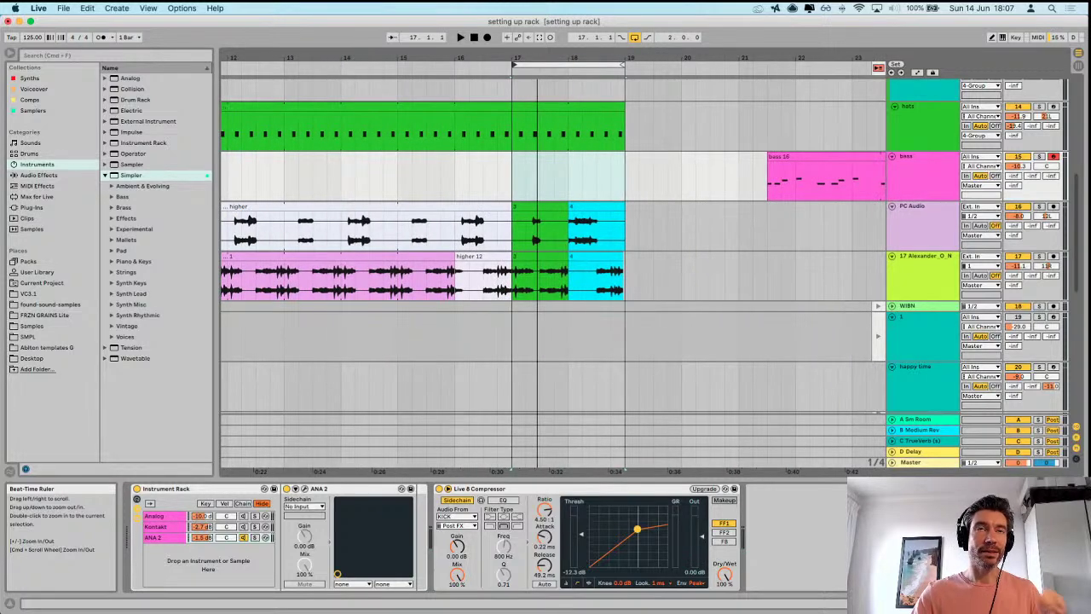
- Record a trial bass take over the two-bar loop and delete the recorded clip
left_click(487, 37)
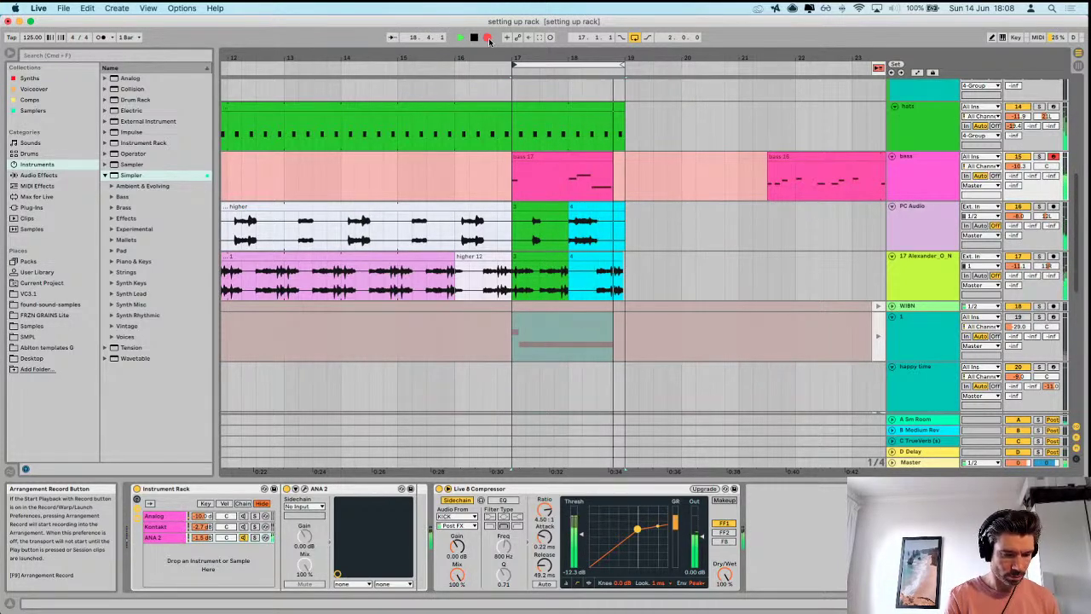
key("space")
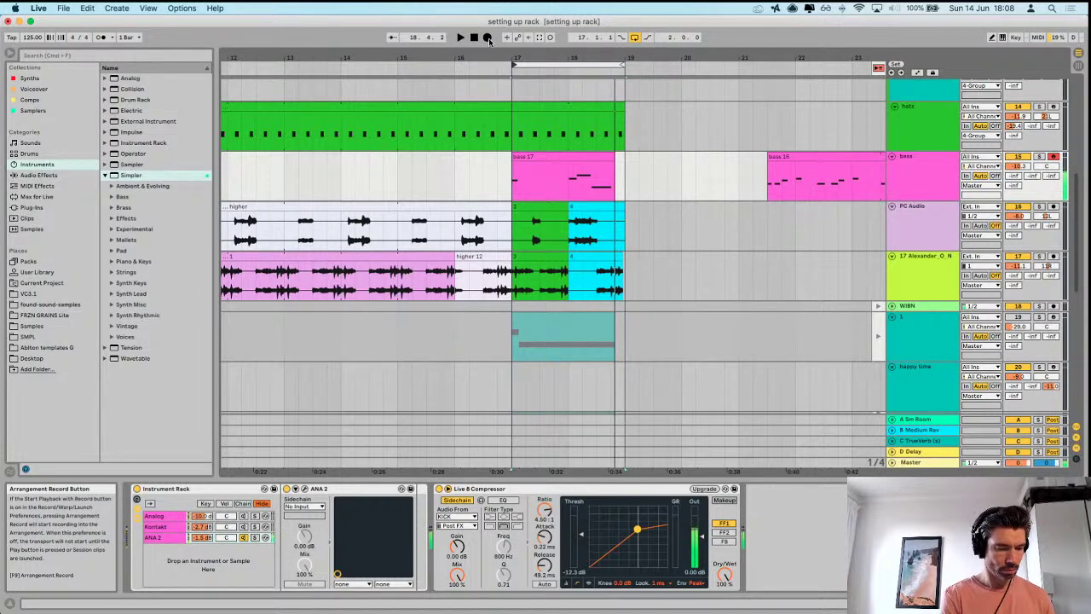
left_click(591, 158)
key("Delete")
- Listen to the two-bar loop again and record a new take on the bass track from bar 17 to bar 19
key("space")
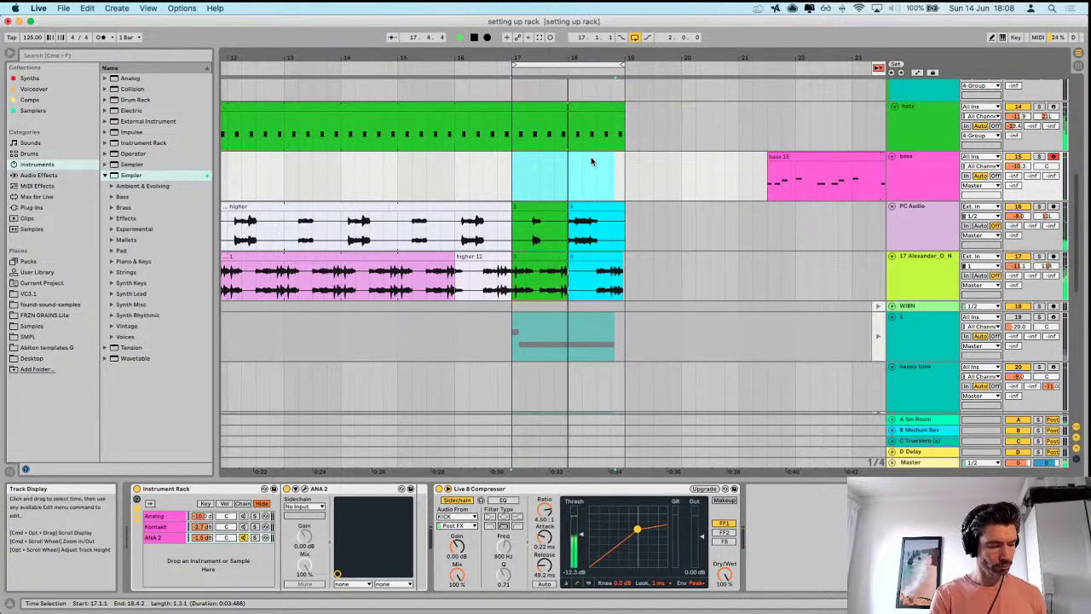
key("space")
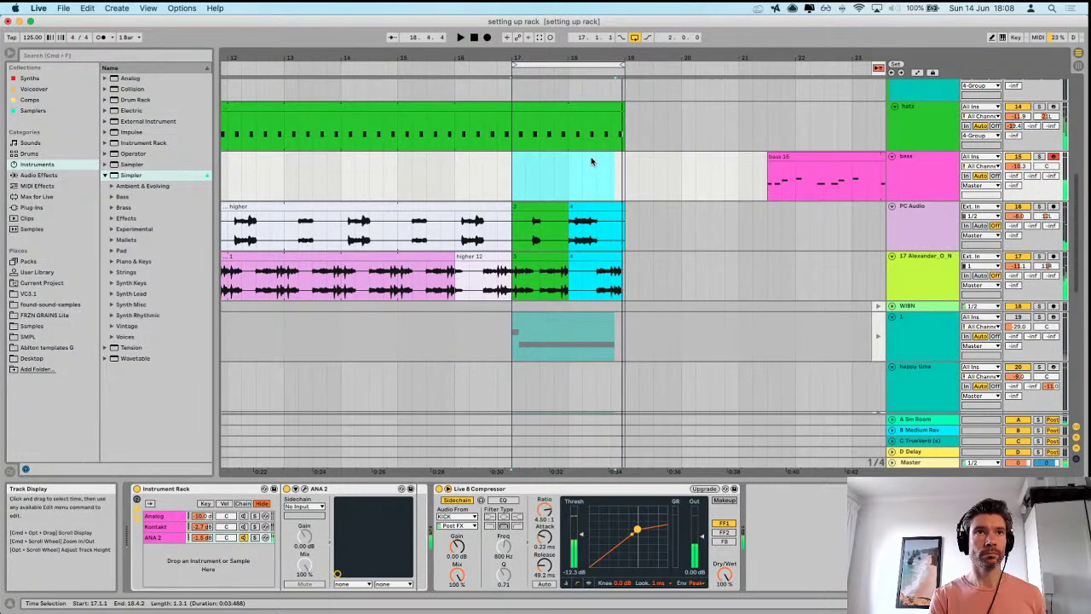
left_click(488, 37)
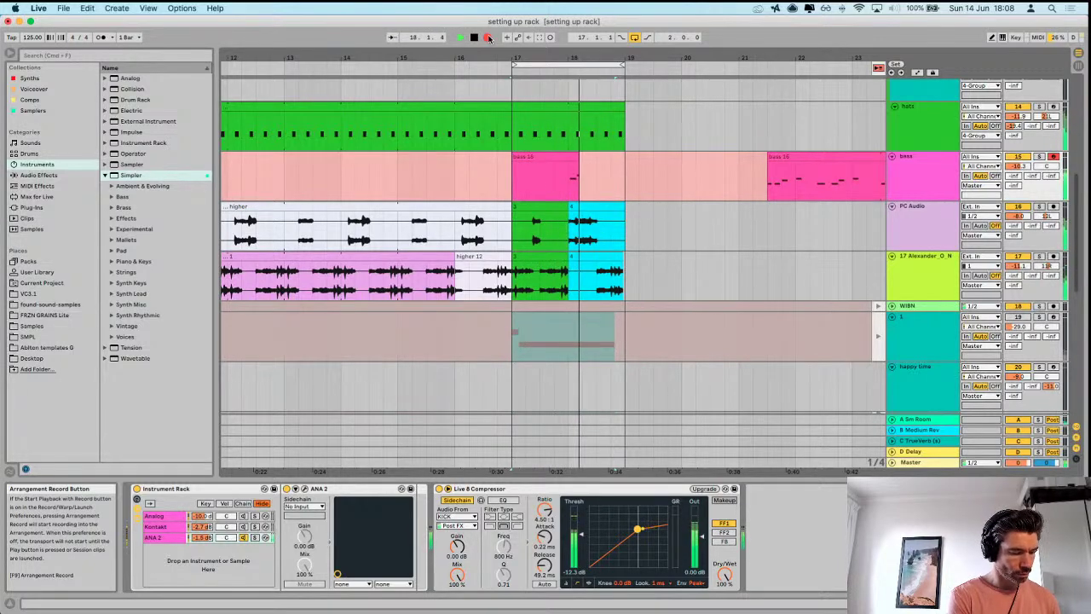
left_click(489, 38)
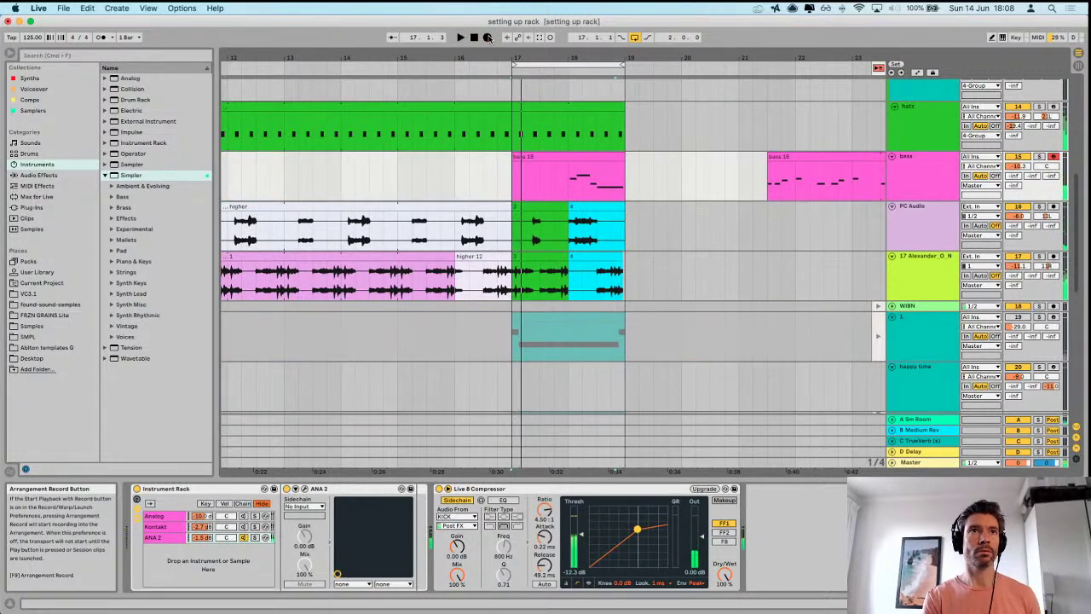
- Trim the new bass clip so it starts at bar 18 and quantize all of its notes
left_click(547, 157)
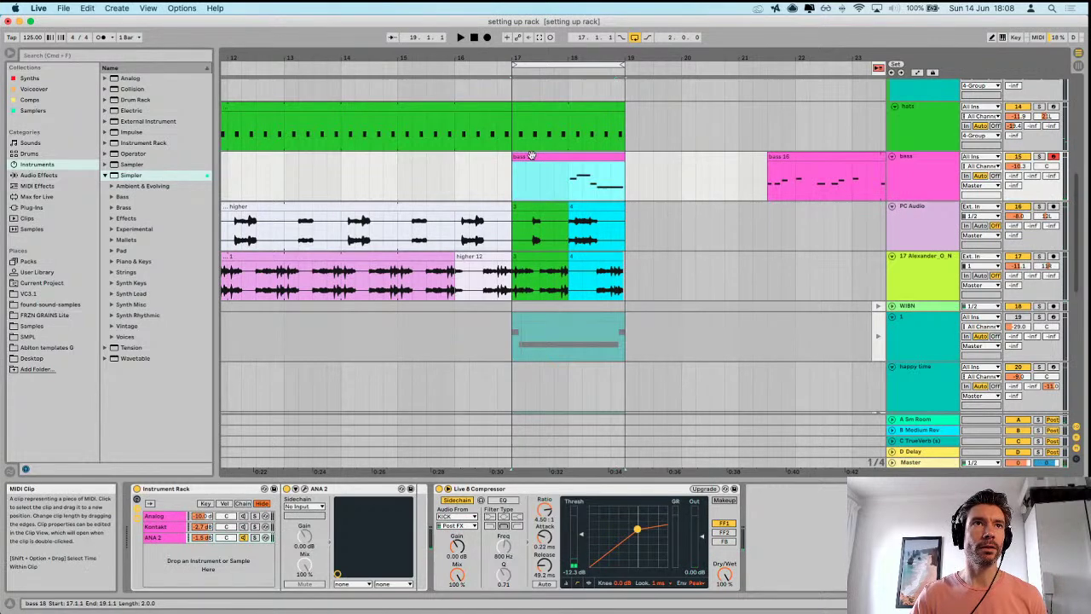
left_click_drag(513, 157, 570, 156)
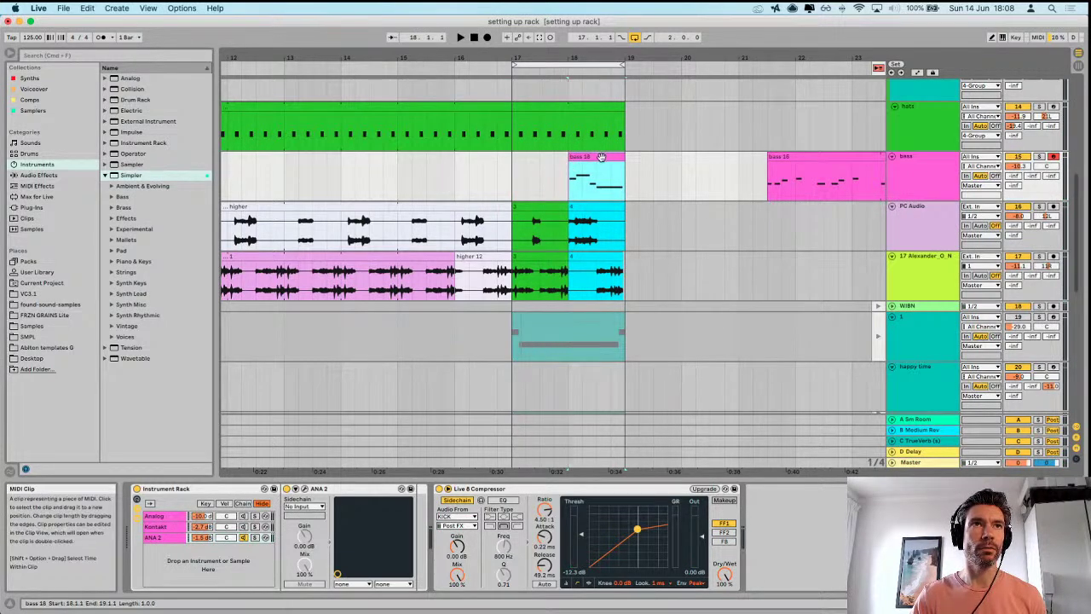
double_click(602, 157)
left_click_drag(353, 500, 912, 423)
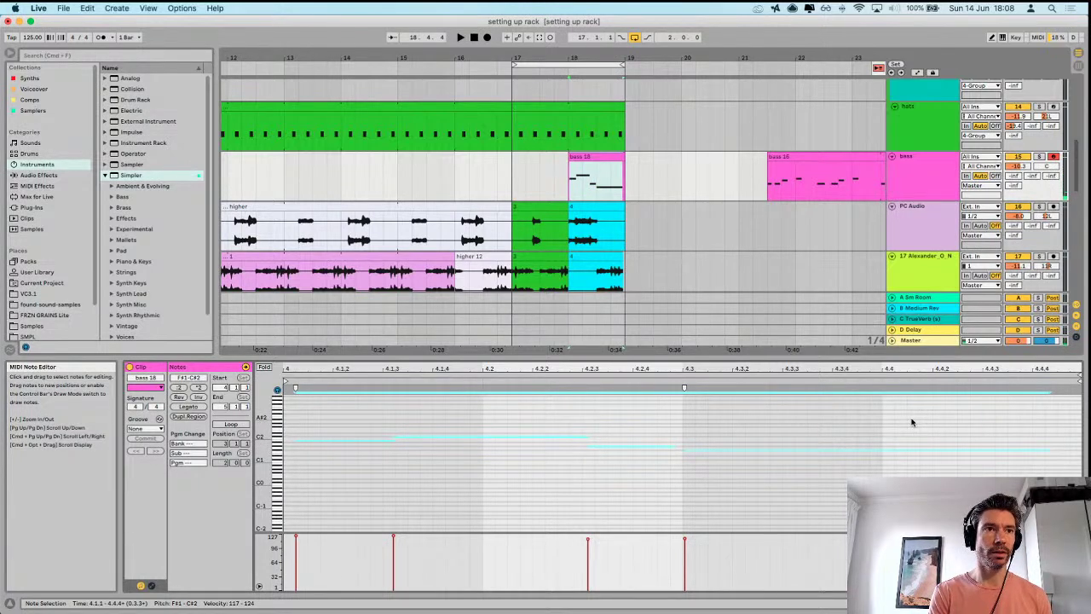
key("super+u")
key("space")
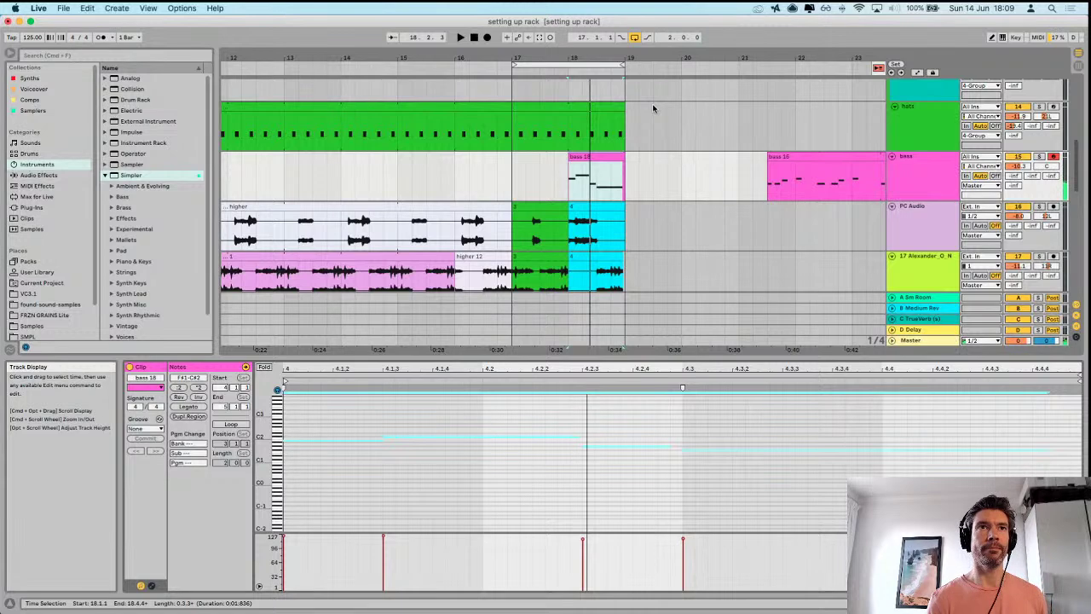
- Record a bass phrase into bar 17, directly ahead of the trimmed bass clip
left_click(486, 37)
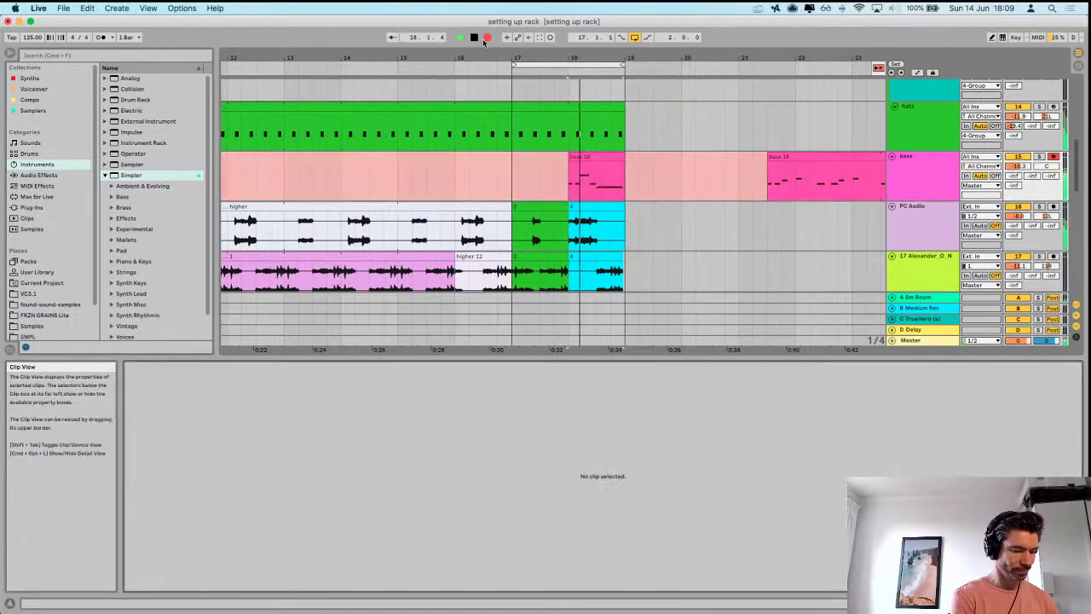
left_click(485, 39)
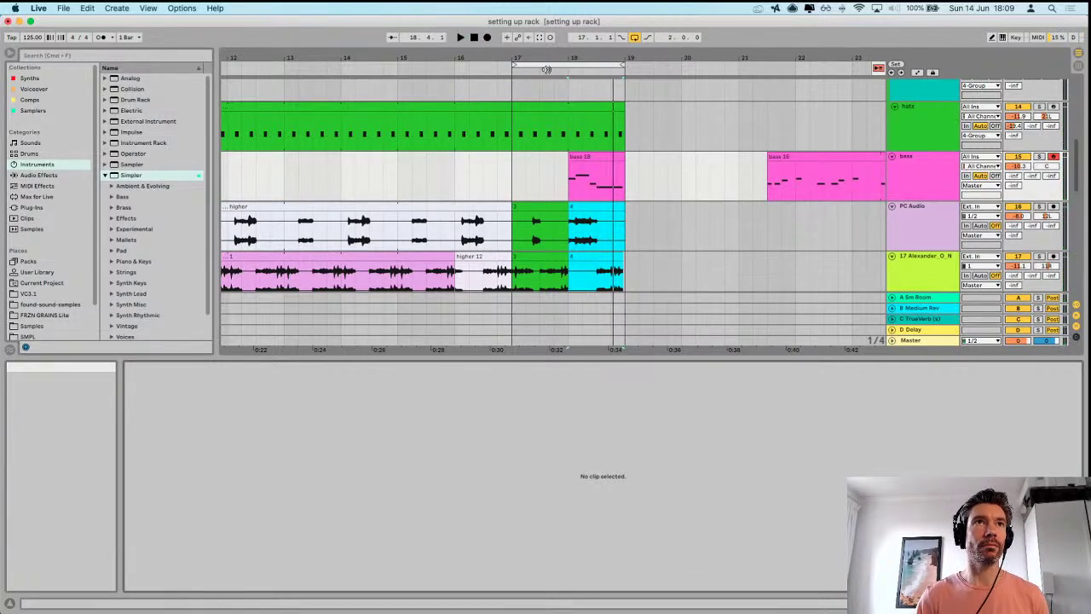
left_click(513, 89)
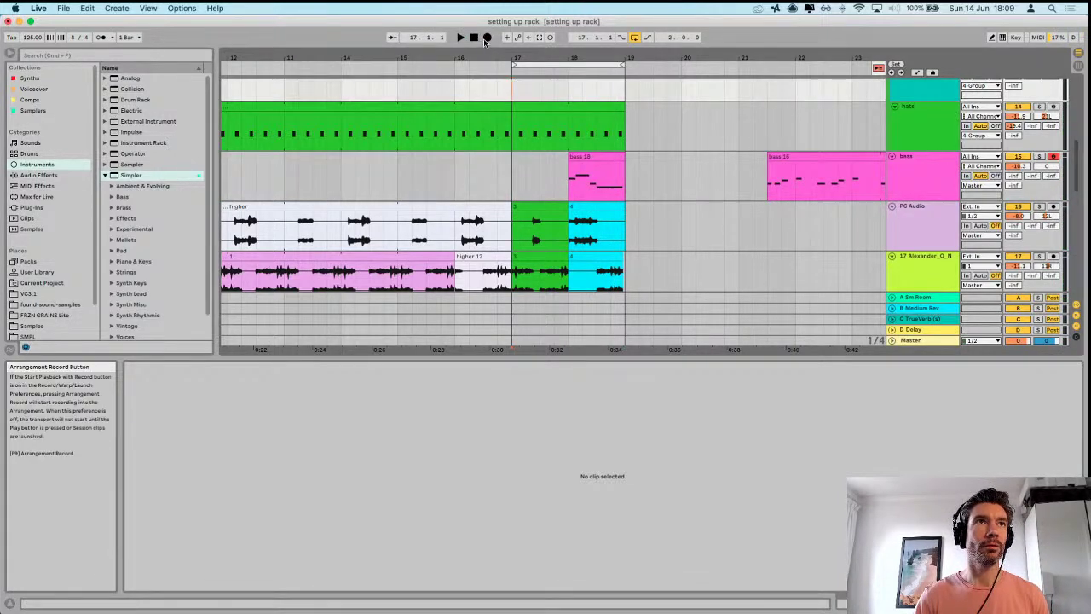
left_click(486, 40)
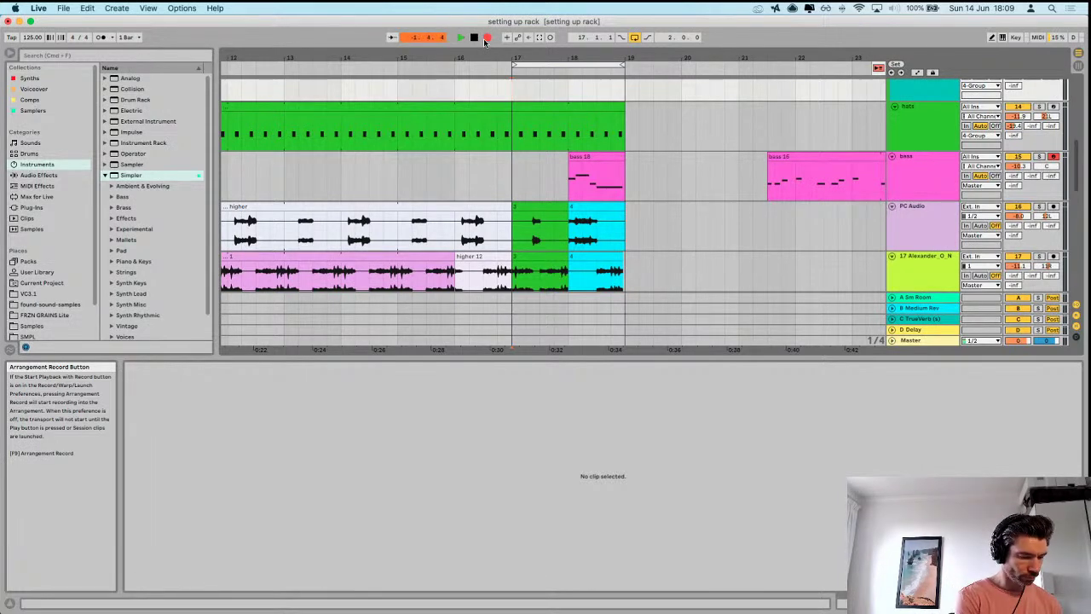
key("space")
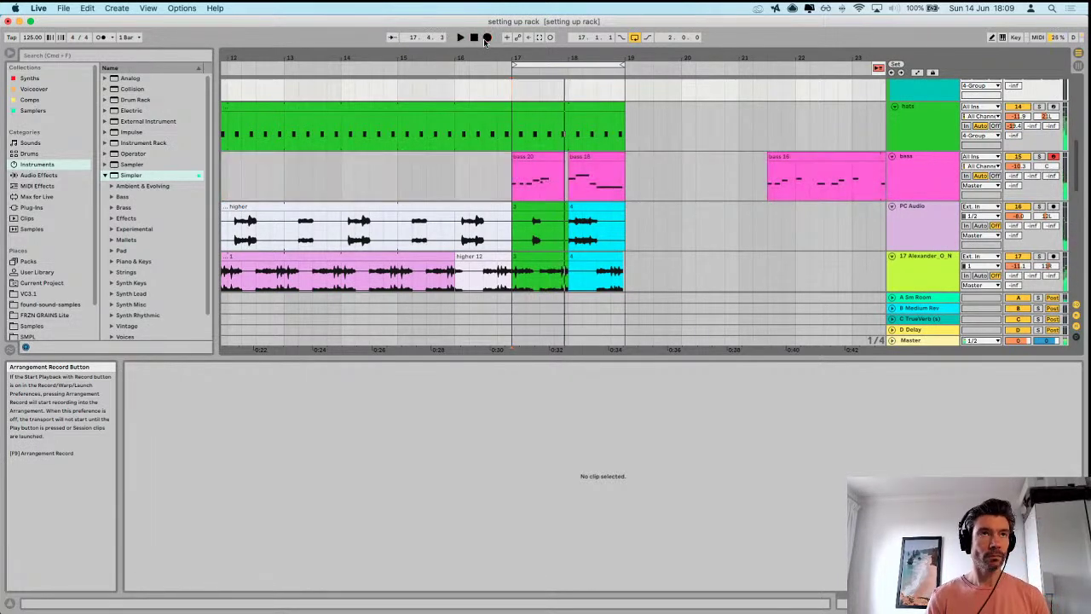
- Delete the stray A1 note from the newly recorded bass clip in bar 17
left_click(538, 157)
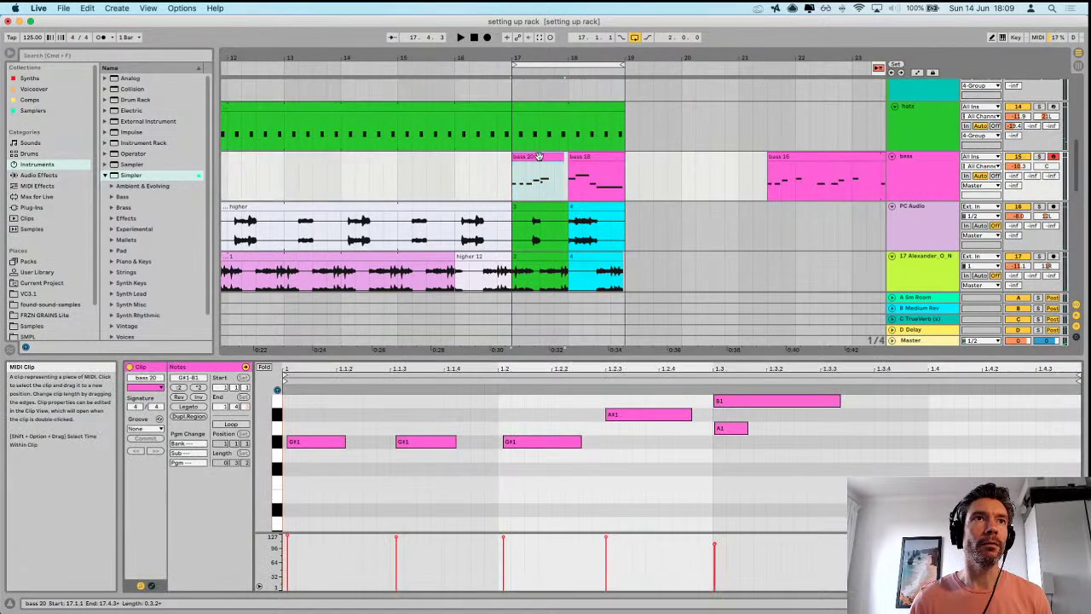
left_click(730, 431)
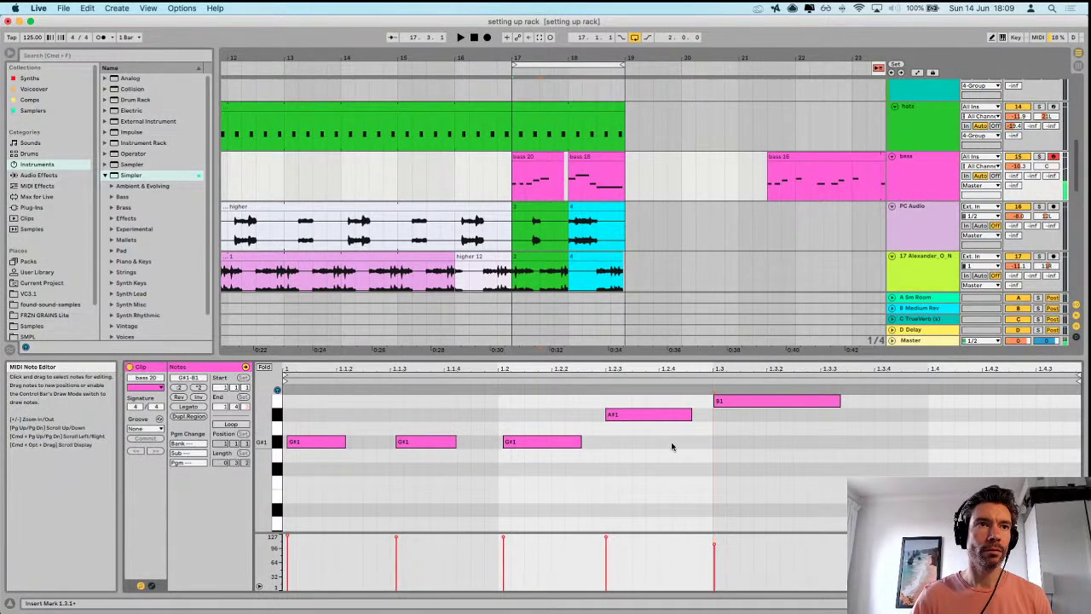
- Quantize all notes of the bass clip in bar 17 and play the loop to check the timing
key("super+a")
key("super+u")
key("space")
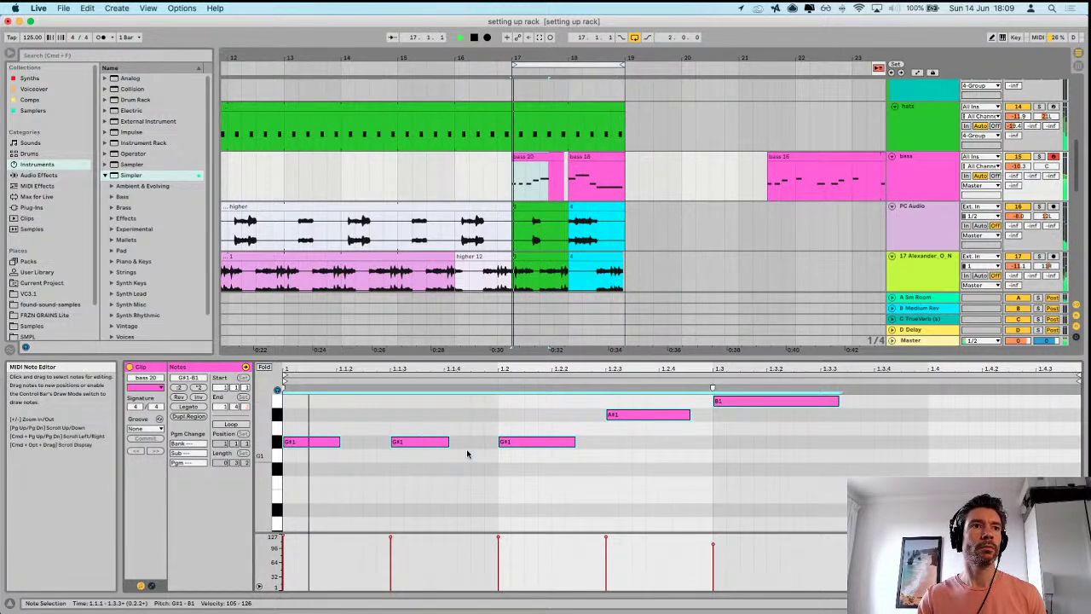
key("space")
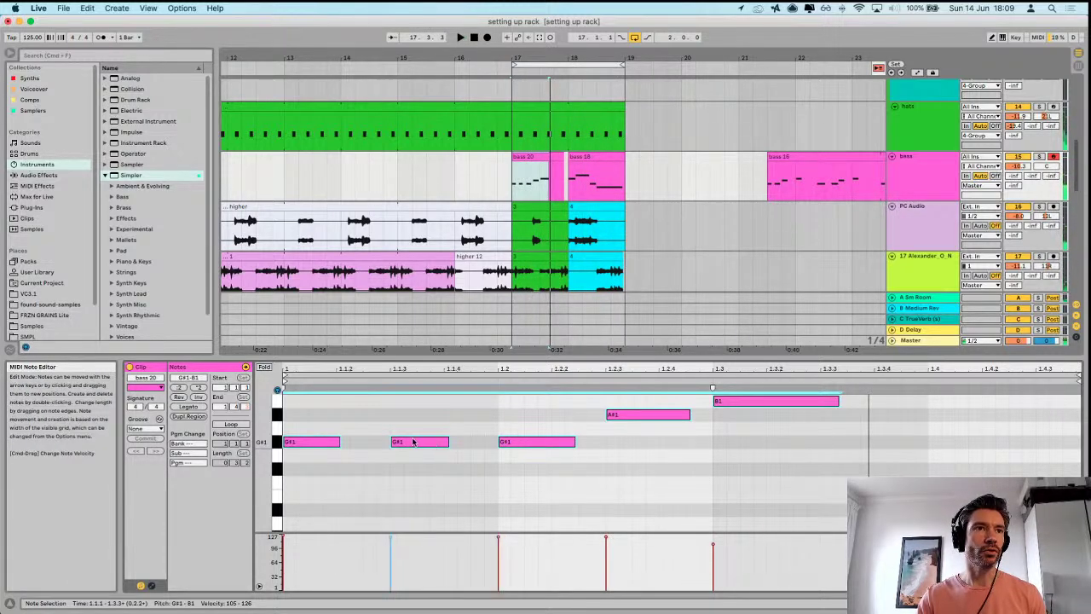
- Delete the second G#1 note in the bar 17 bass clip and move the third G#1 to 1.1.3 in its place
key("Delete")
key("space")
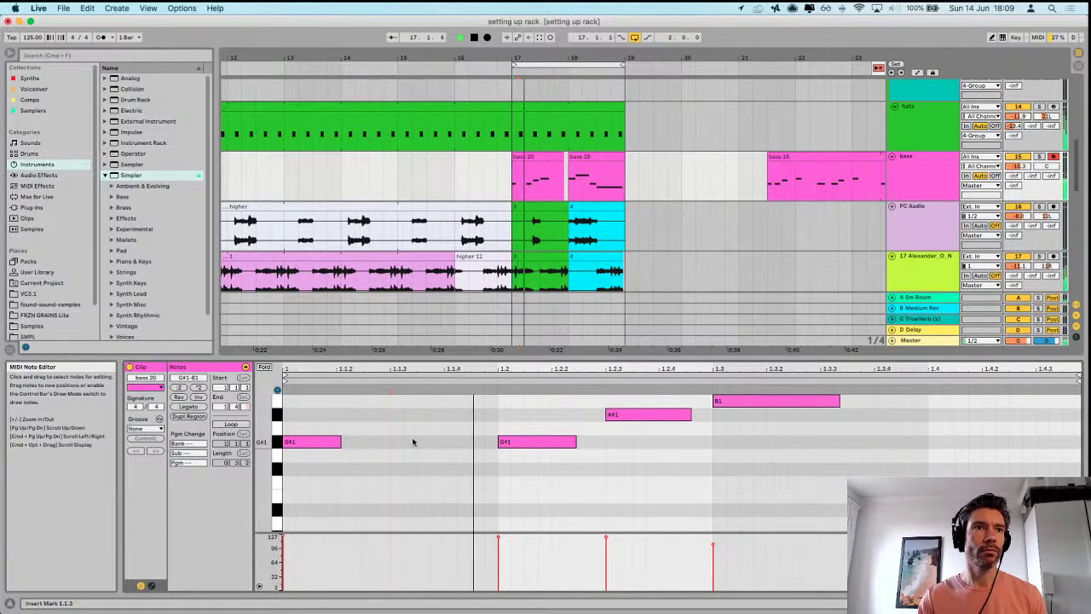
left_click(529, 446)
left_click_drag(530, 446, 426, 444)
left_click(604, 430)
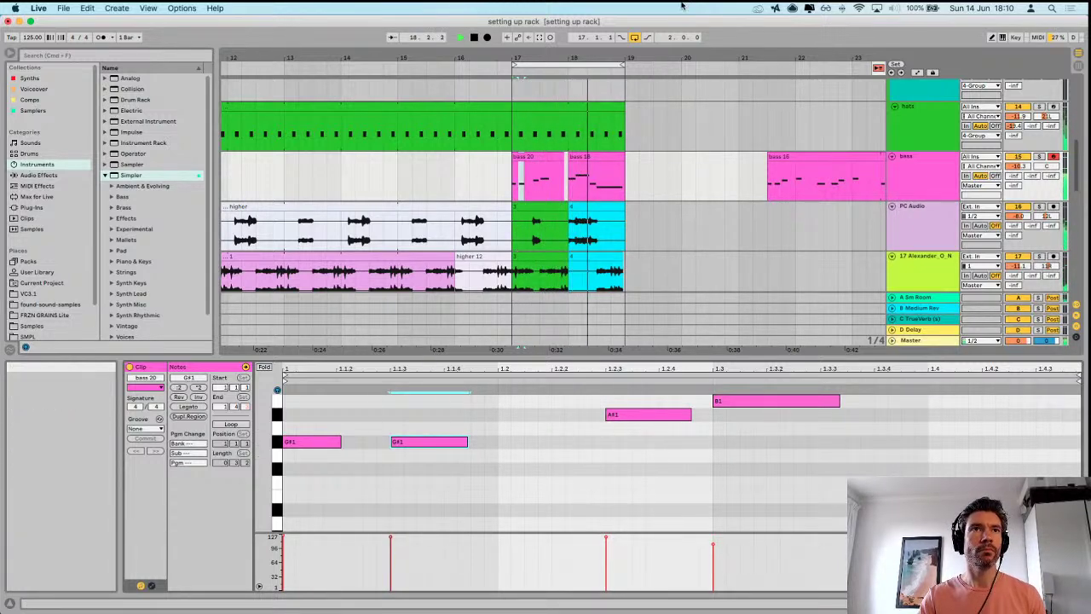
- Extend the loop to start at bar 15 and listen to the four-bar section
left_click_drag(509, 53, 401, 73)
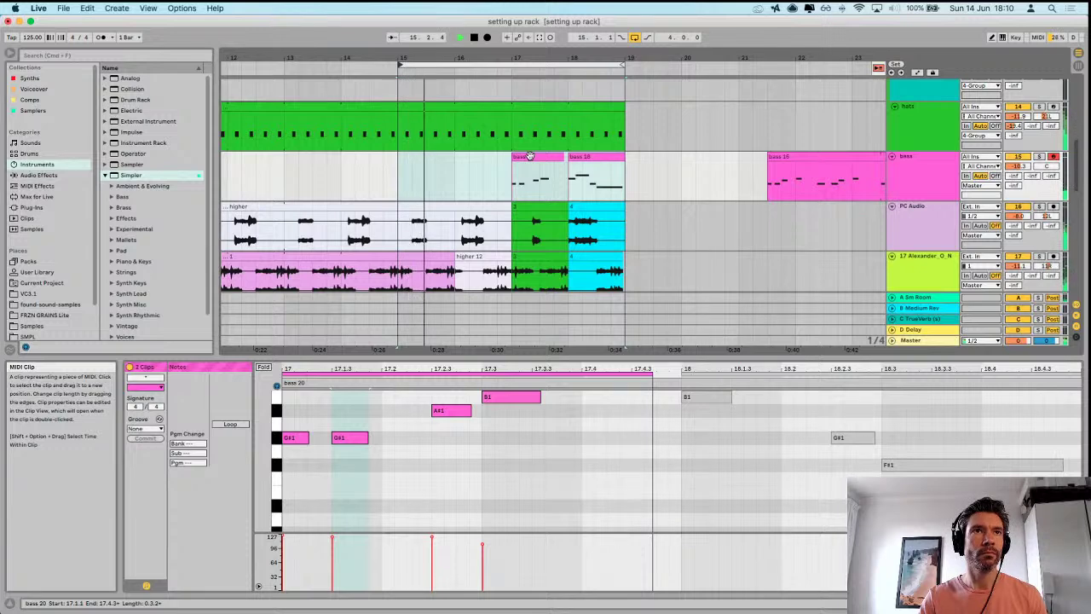
left_click(393, 172)
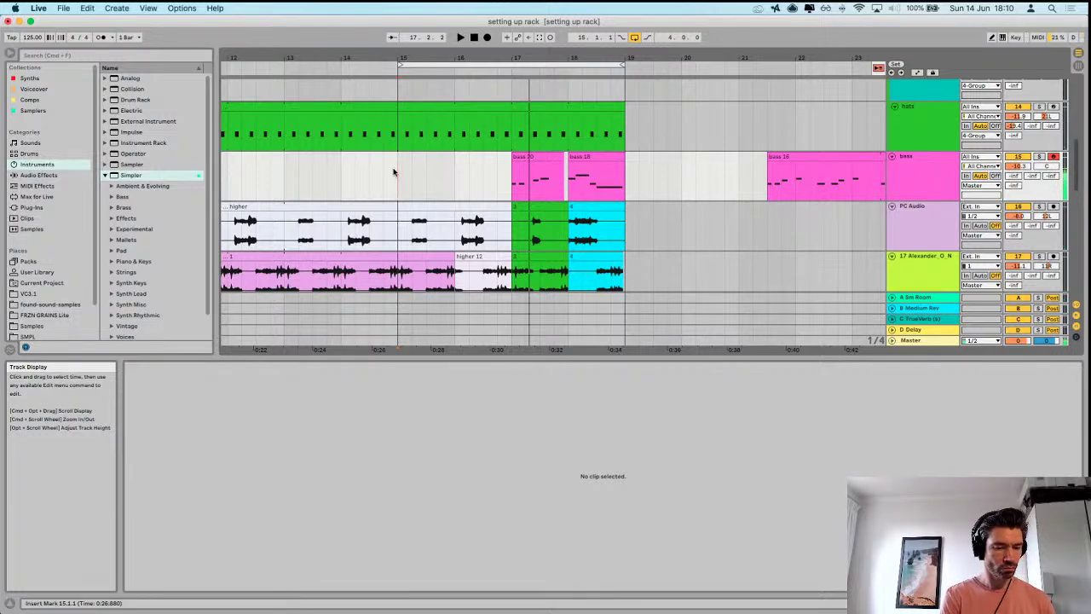
key("space")
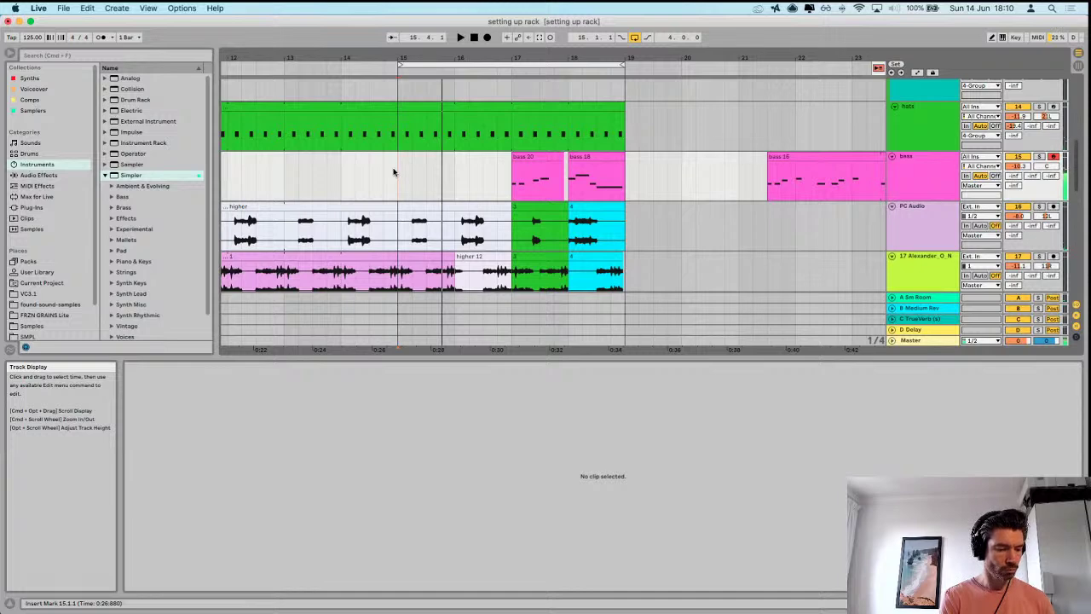
key("space")
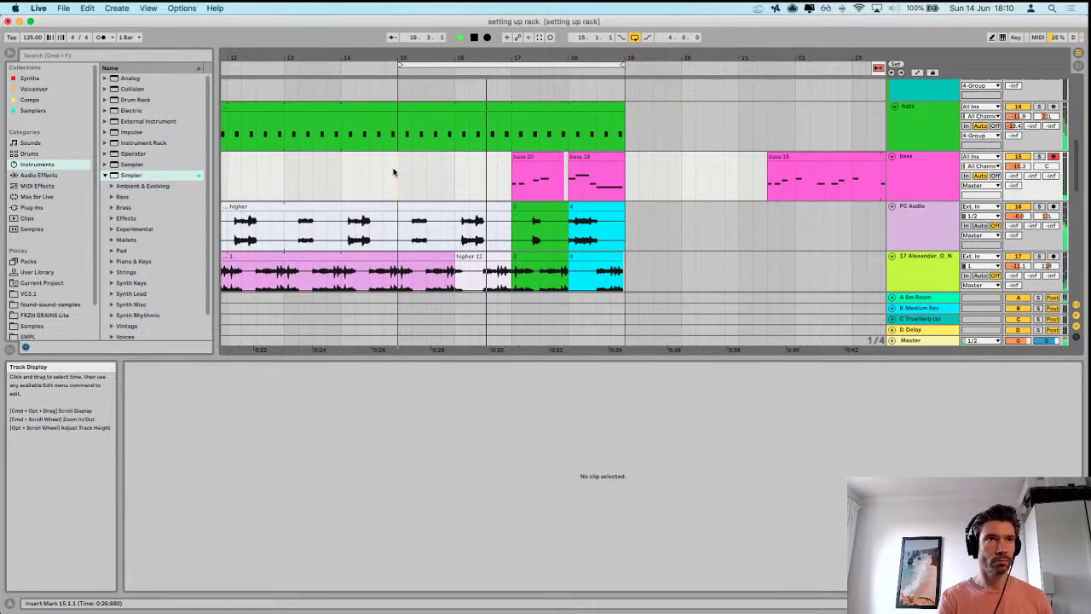
key("space")
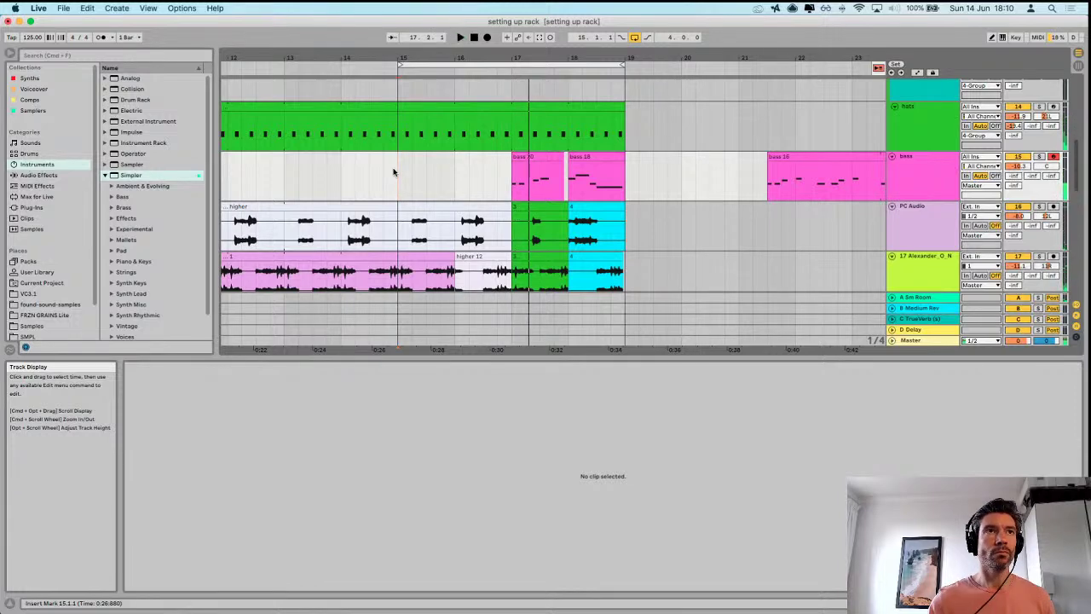
- Record a bass phrase from bar 15 and trim the empty tail so the clip ends just before bar 16
left_click(488, 65)
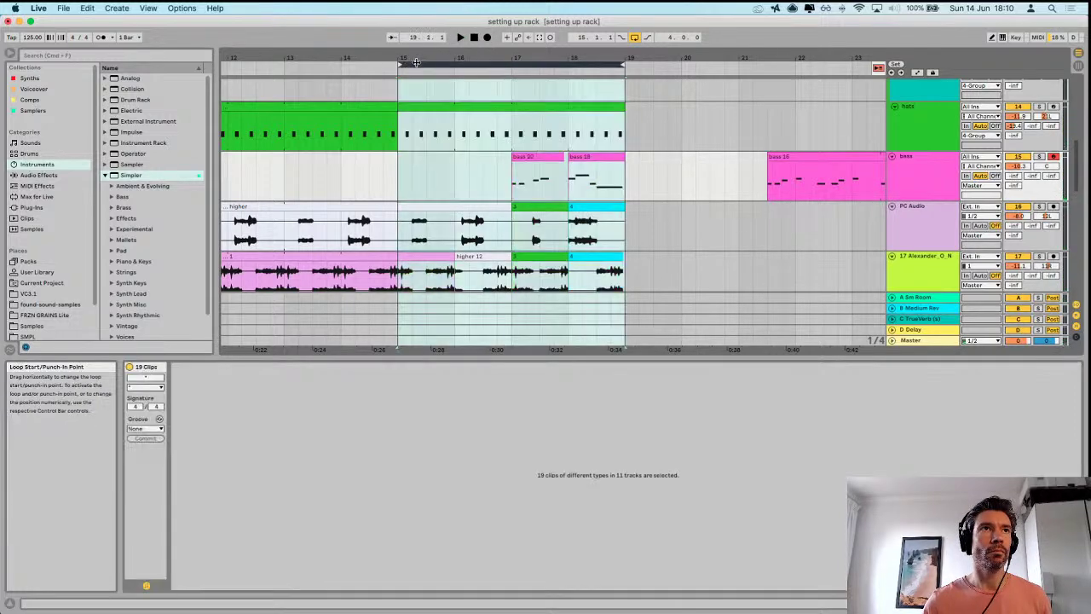
left_click(488, 37)
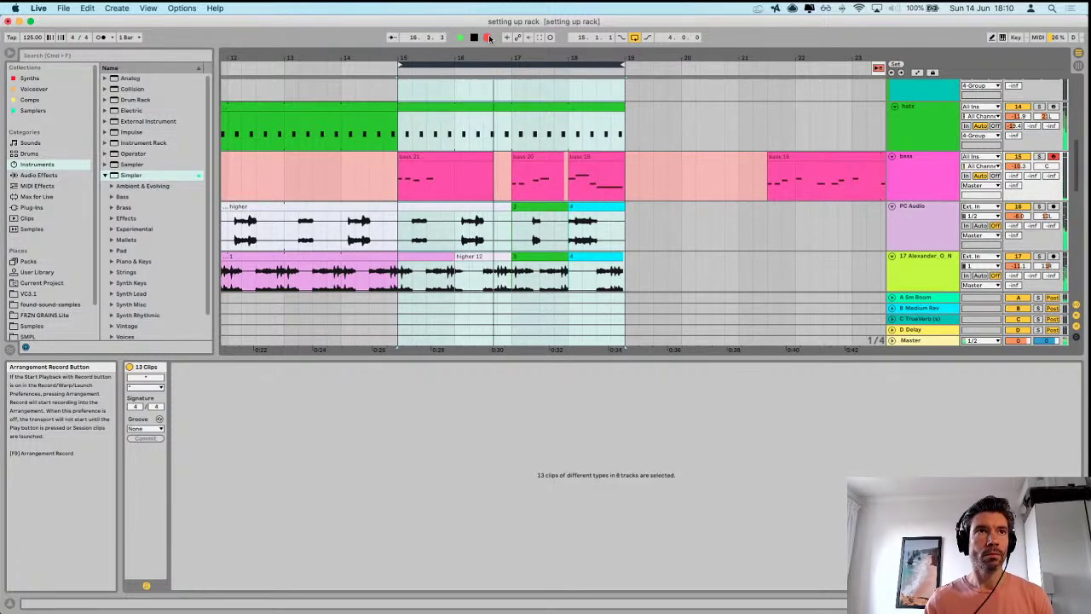
key("space")
left_click_drag(495, 167, 451, 165)
- Quantize all notes of the bar 15 bass clip, play it back and extend the clip's end to bar 16
left_click(434, 542)
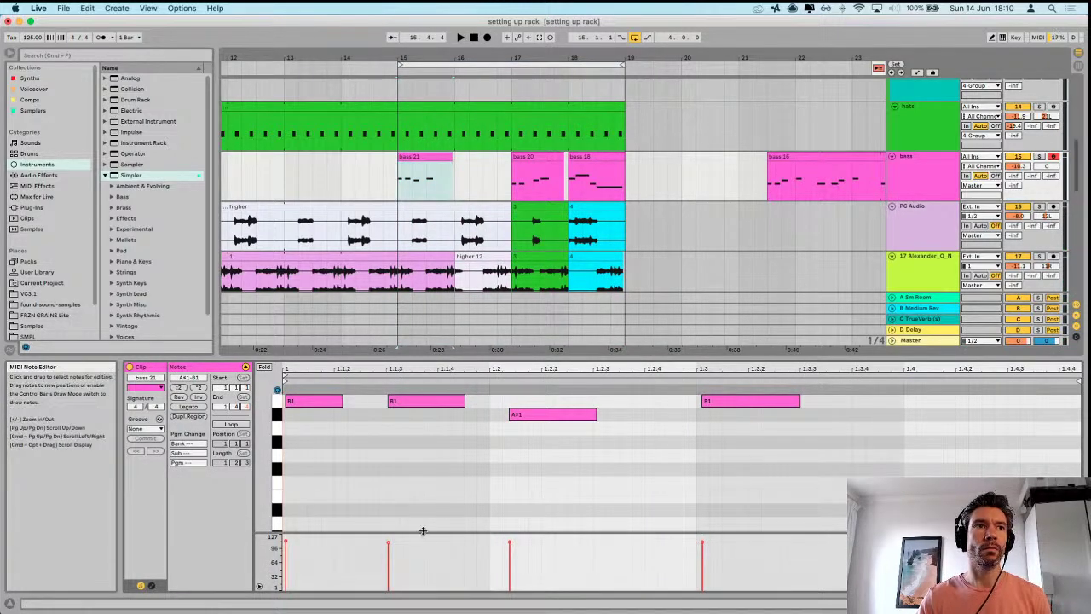
left_click_drag(320, 503, 777, 404)
key("super+u")
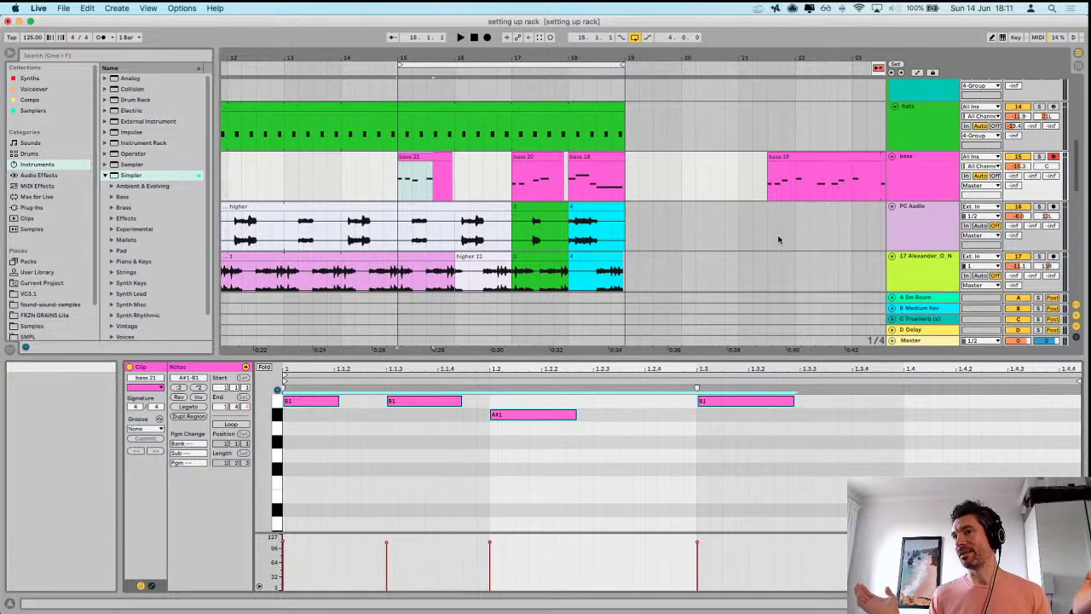
key("space")
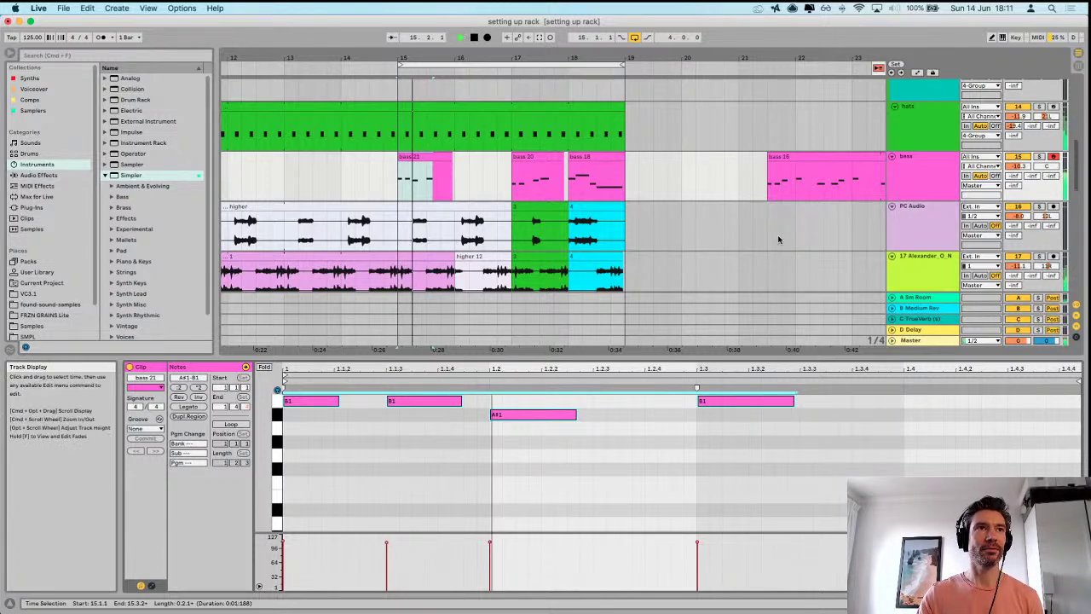
left_click(451, 159)
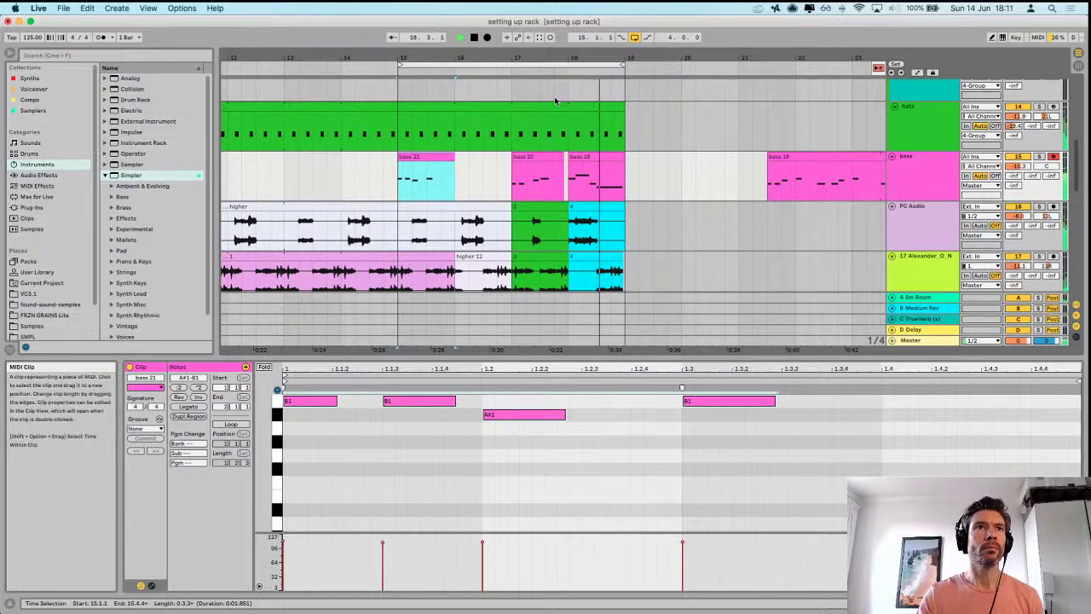
- In the bar 17 bass clip, replace the A#1 note with a new A#1 running from 1.2.2 to 1.2.3
left_click(533, 158)
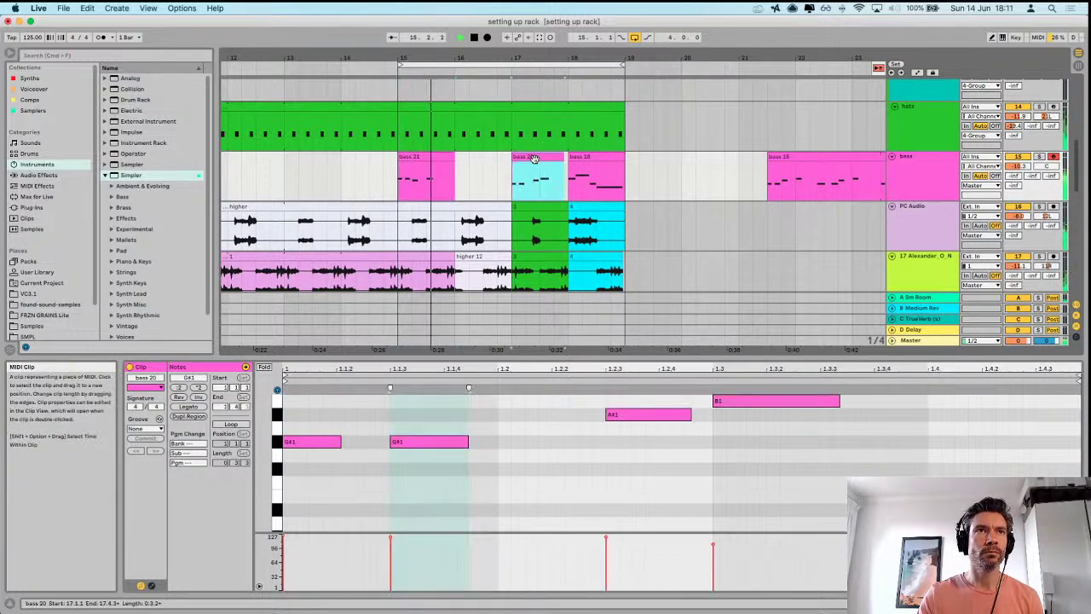
double_click(535, 159)
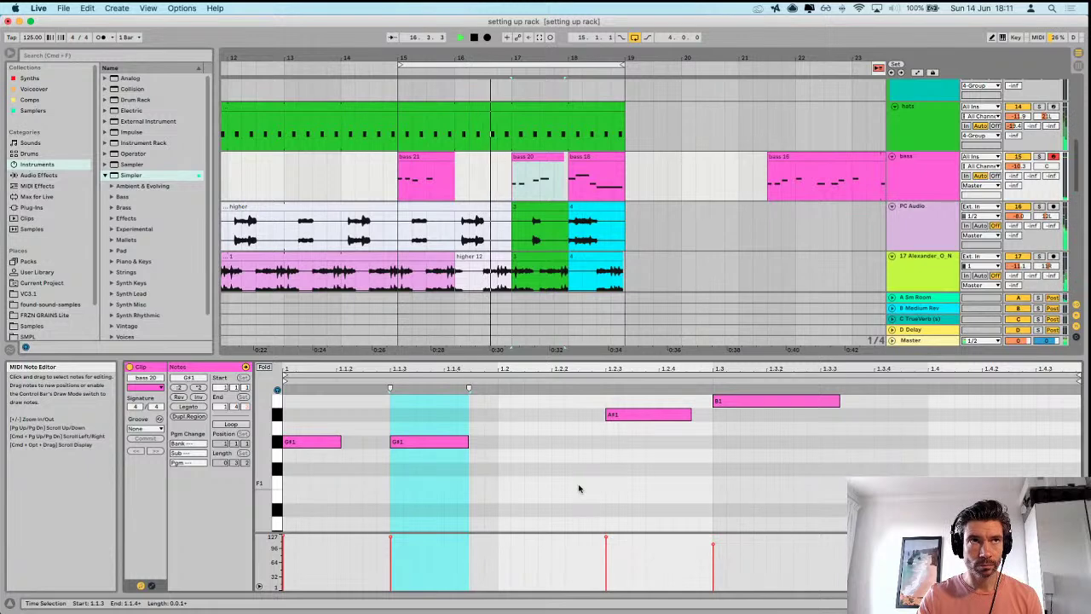
key("space")
left_click(652, 415)
key("Delete")
double_click(558, 415)
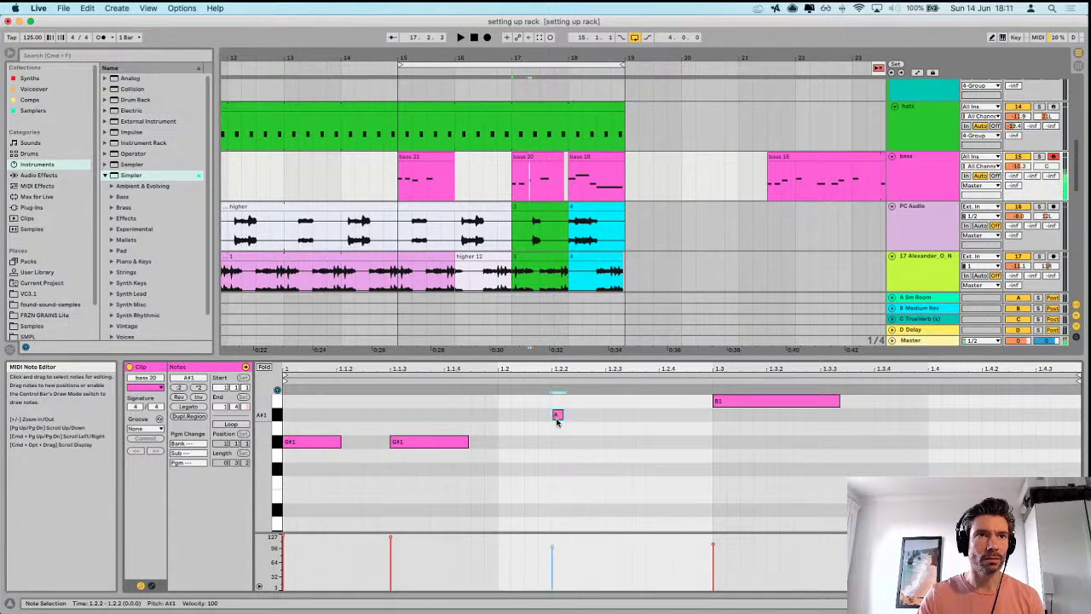
left_click_drag(563, 415, 618, 416)
- Move the new A#1 note back to 1.2.1 and listen to the loop with the changed bass phrase
key("space")
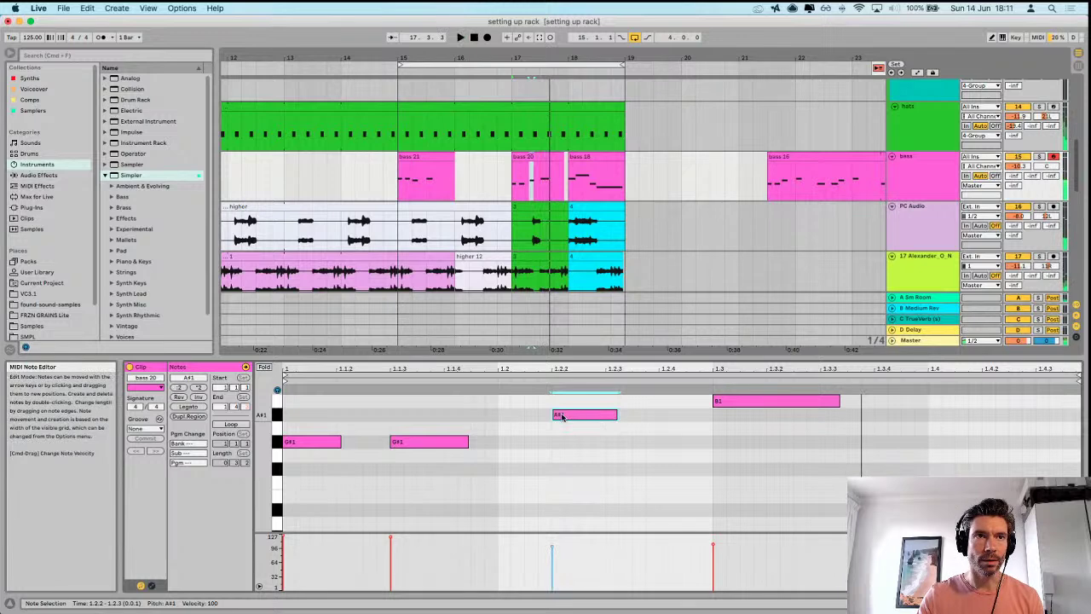
left_click_drag(570, 416, 544, 418)
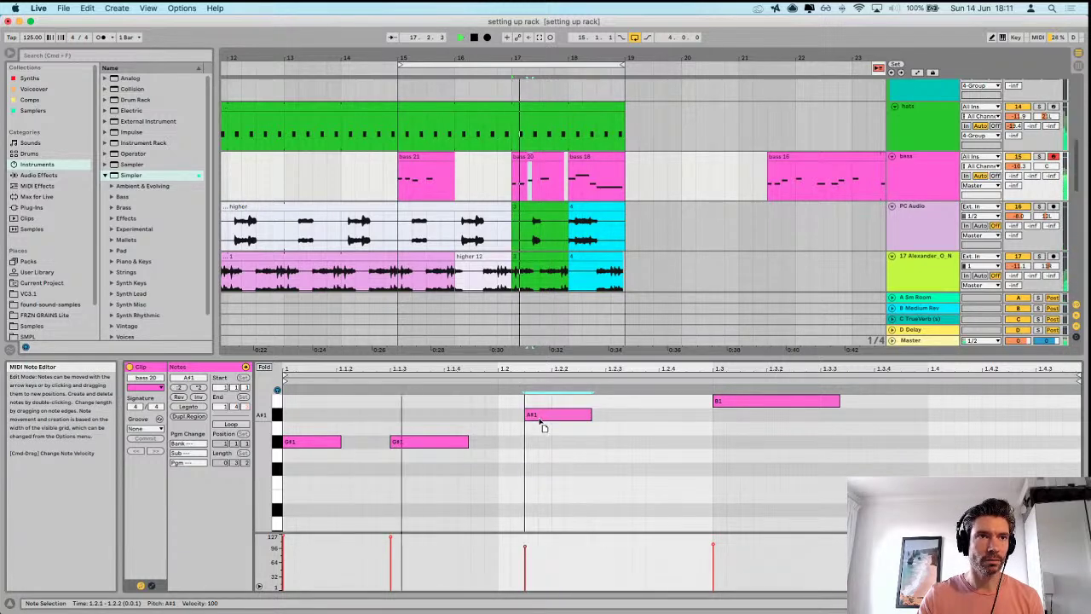
key("space")
key("Left")
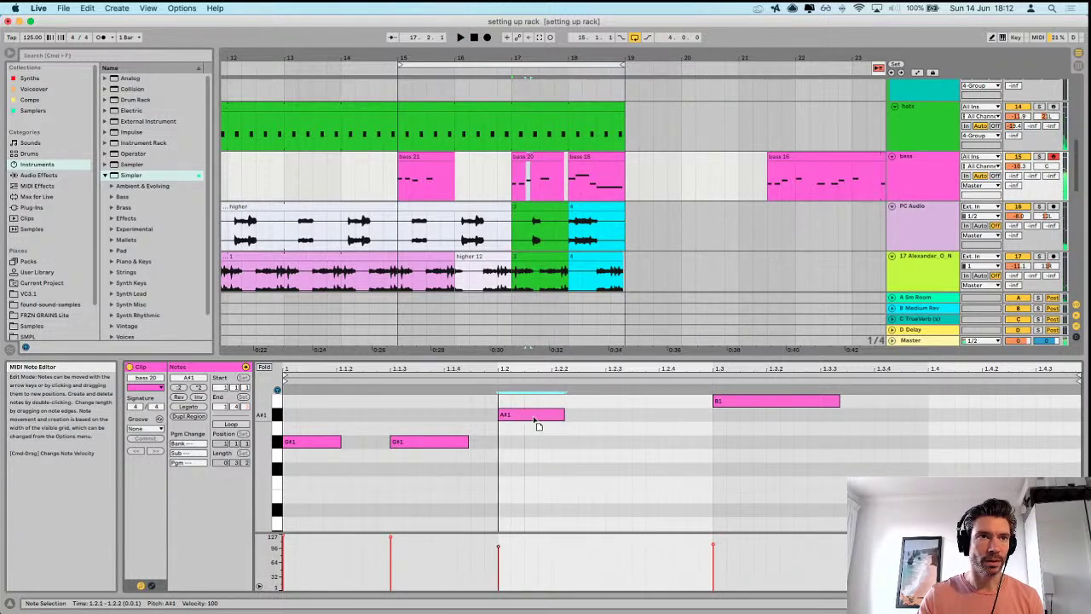
key("space")
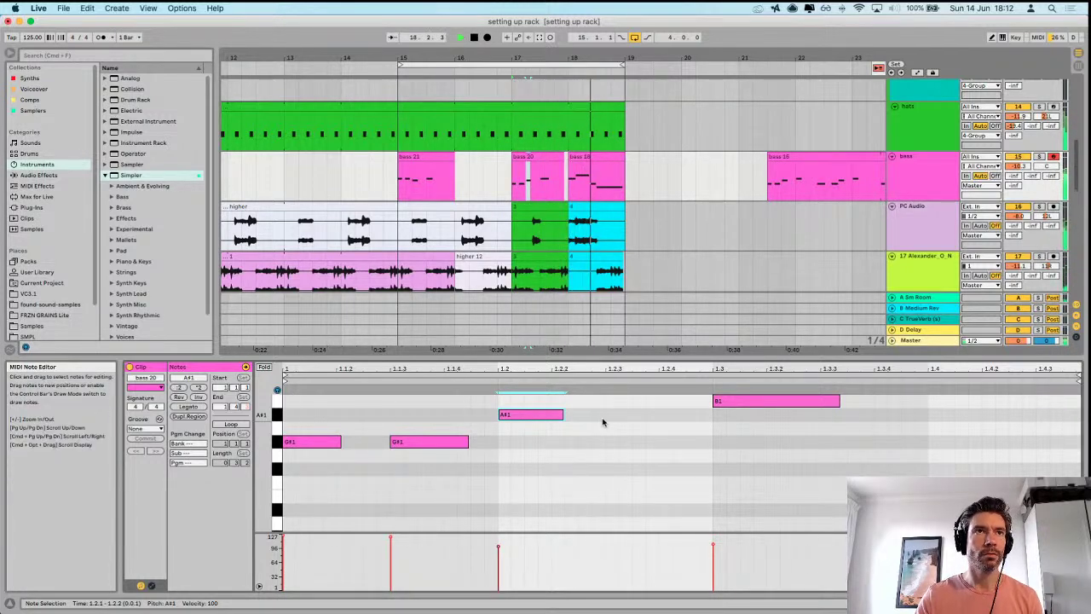
key("space")
key("space")
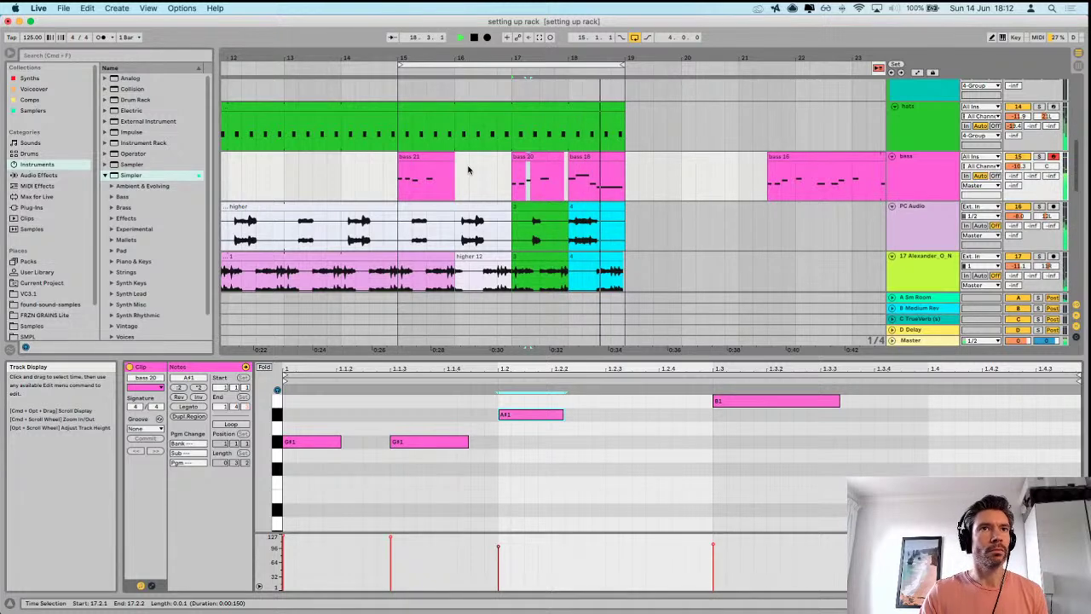
key("space")
- Extend the loop to start at bar 3 and play the arrangement from there
left_click_drag(482, 57, 485, 46)
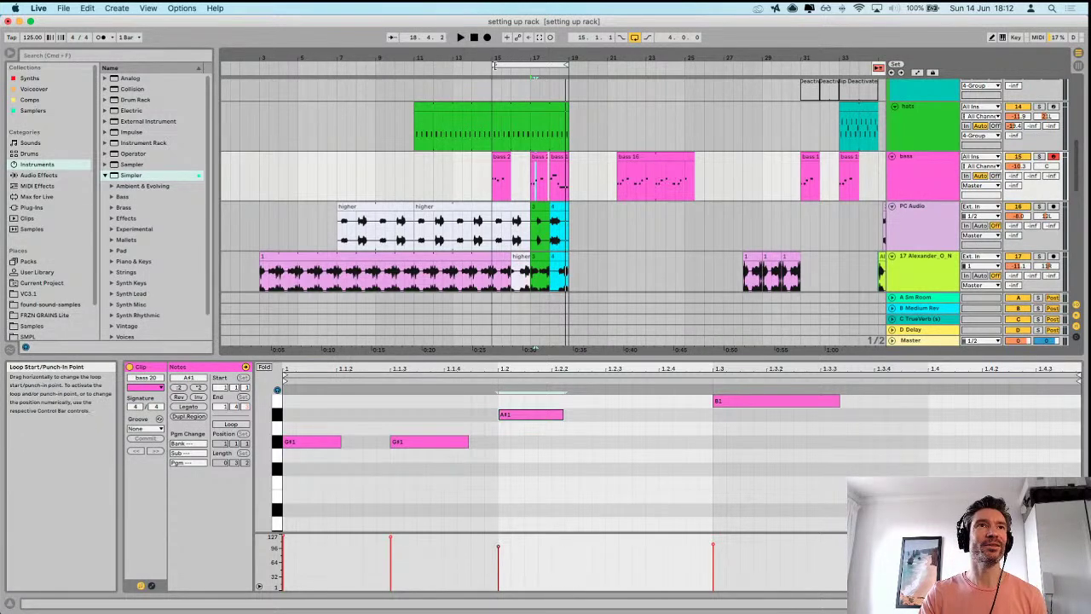
left_click_drag(495, 65, 261, 65)
key("space")
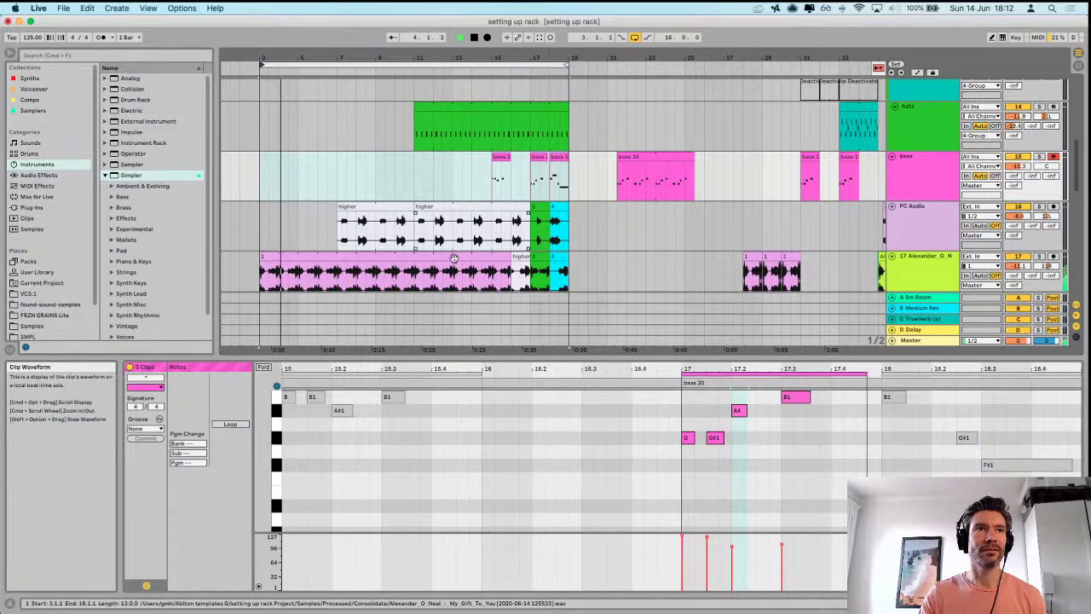
- Try lowering the transposition of the long sample clip on track 17
left_click(452, 259)
left_click_drag(184, 433, 184, 447)
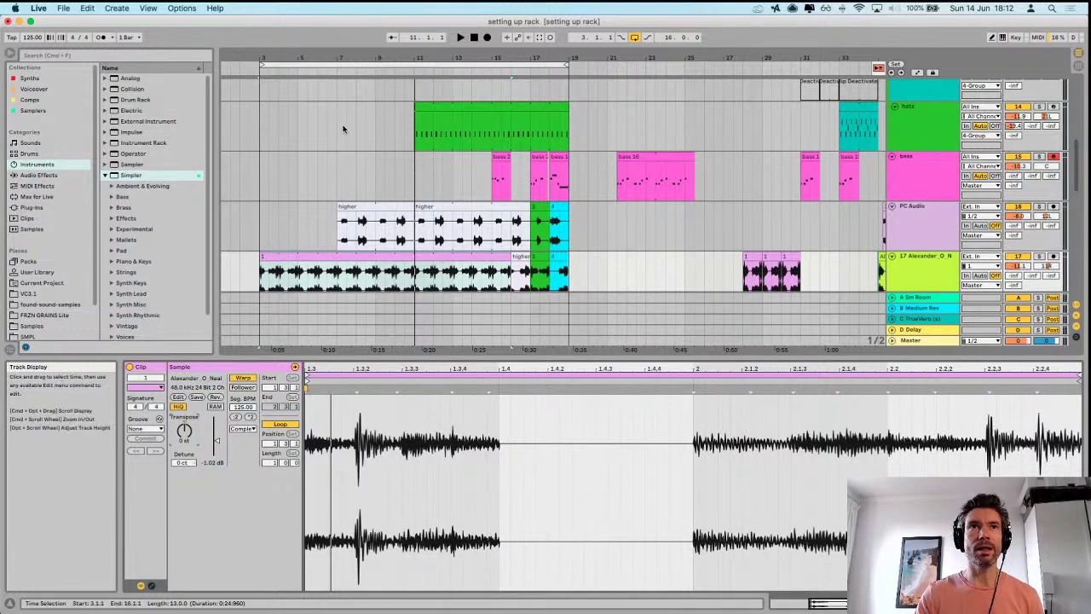
- Shorten the loop to bars 3 to 5, split track 17's long clip at bar 5 and trim the remainder to start at bar 7
scroll(360, 207, "down", 2)
left_click(361, 207)
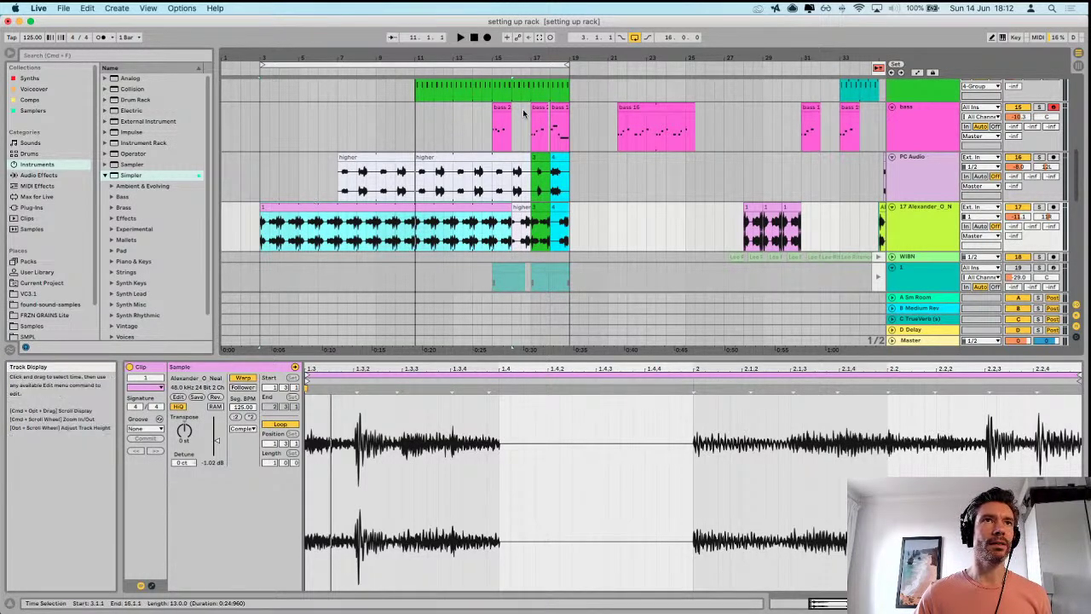
left_click_drag(569, 65, 297, 93)
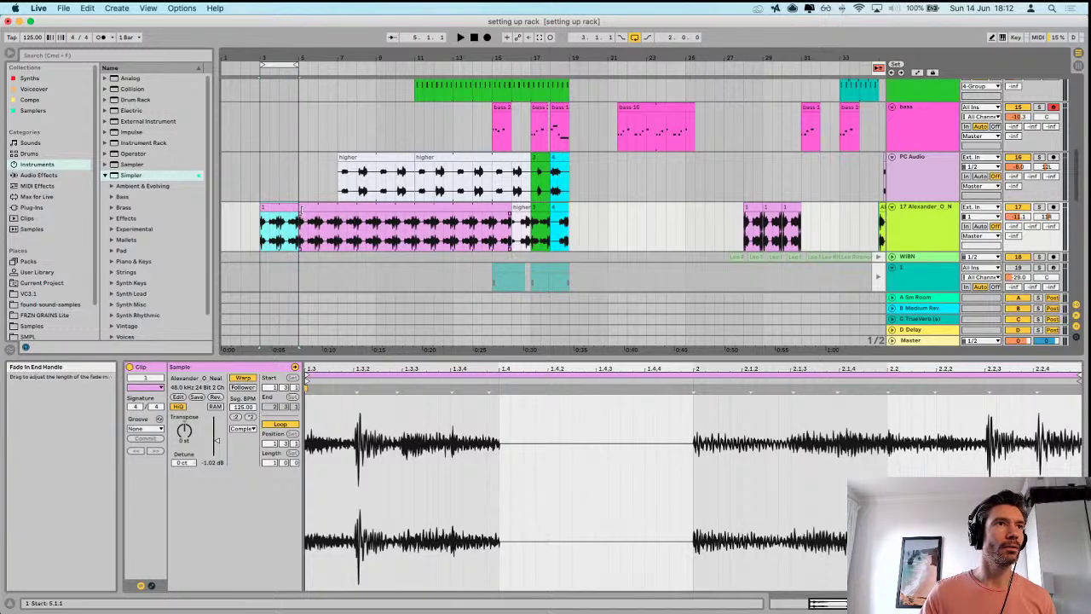
left_click_drag(300, 210, 338, 210)
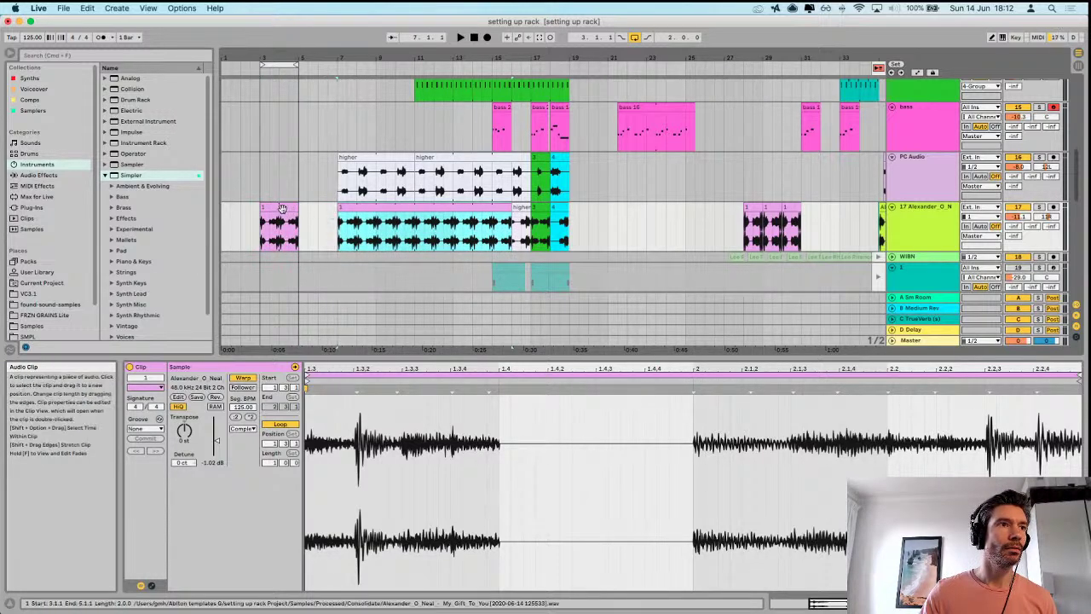
- Duplicate the two-bar clip on track 17 into bar 5, name the copy -5 and colour it blue
left_click(282, 209)
key("super+d")
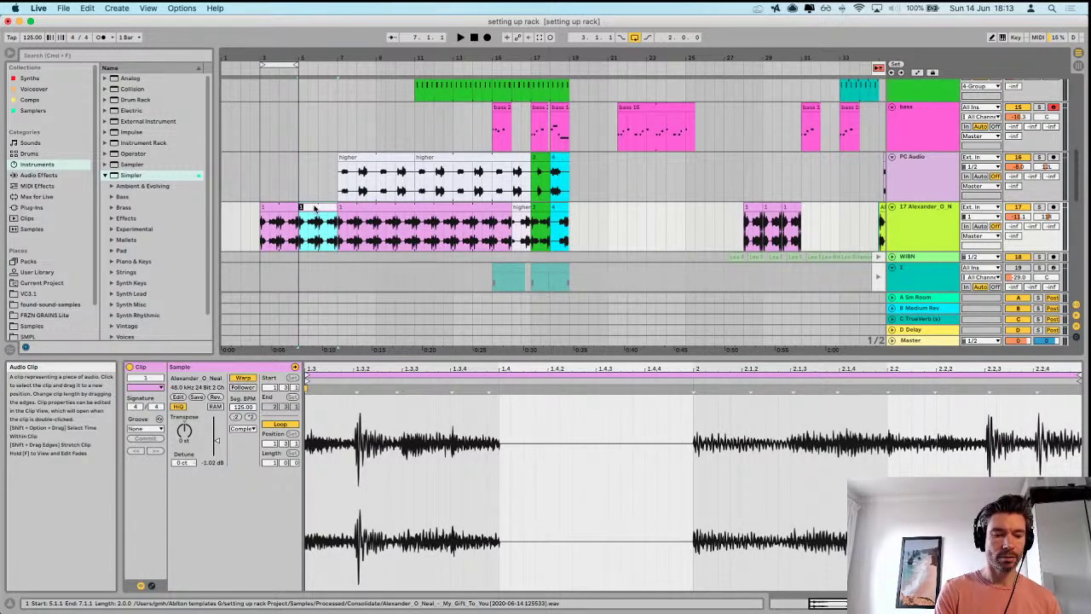
right_click(314, 207)
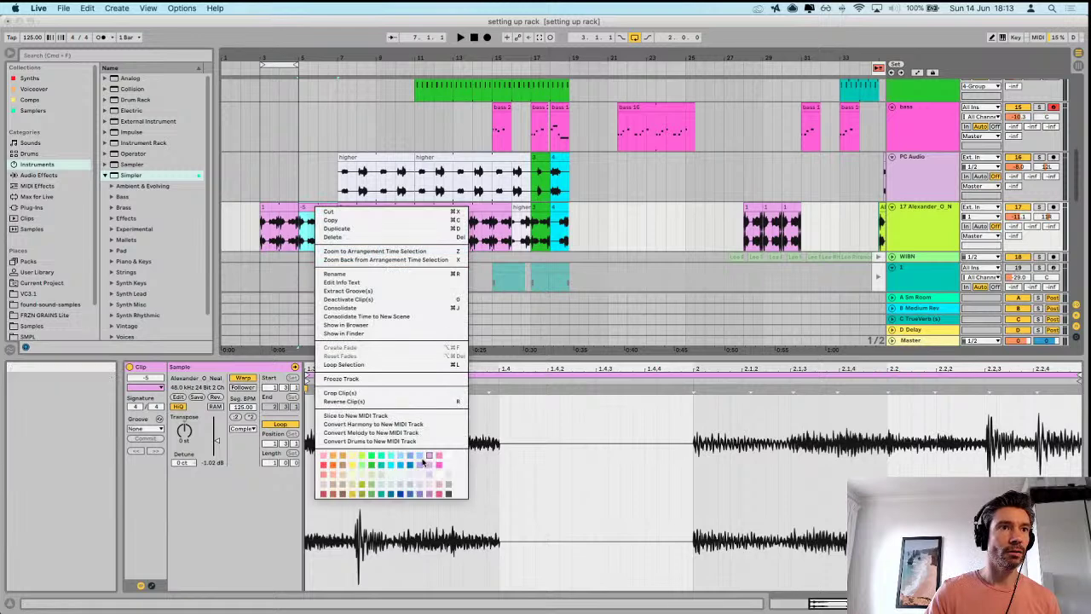
left_click(407, 470)
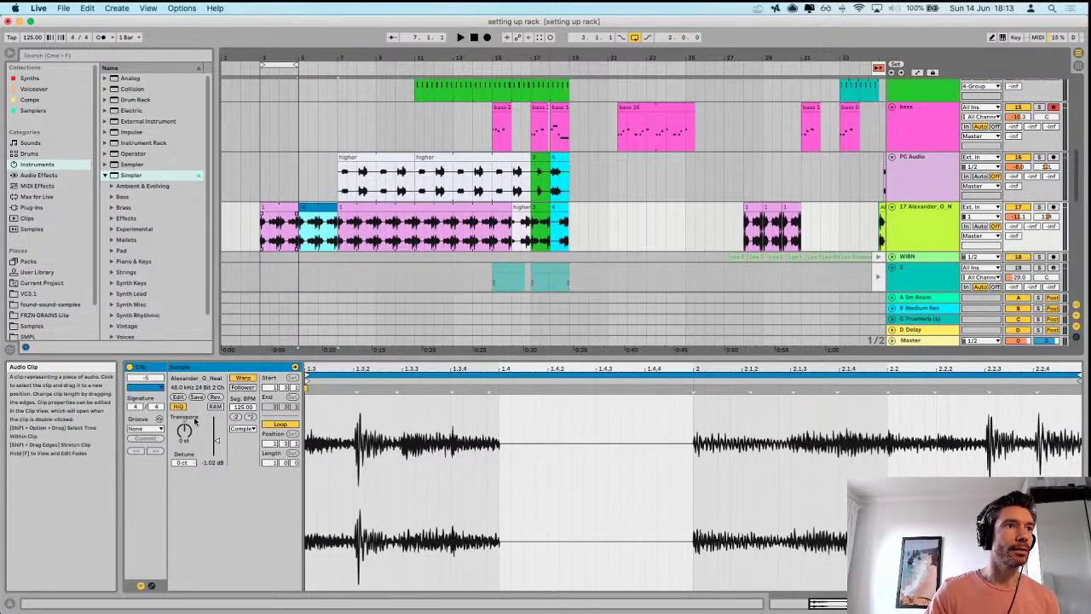
- Extend the loop end to bar 7 and the start of the first "higher" clip on the PC Audio track back to bar 3
left_click(297, 70)
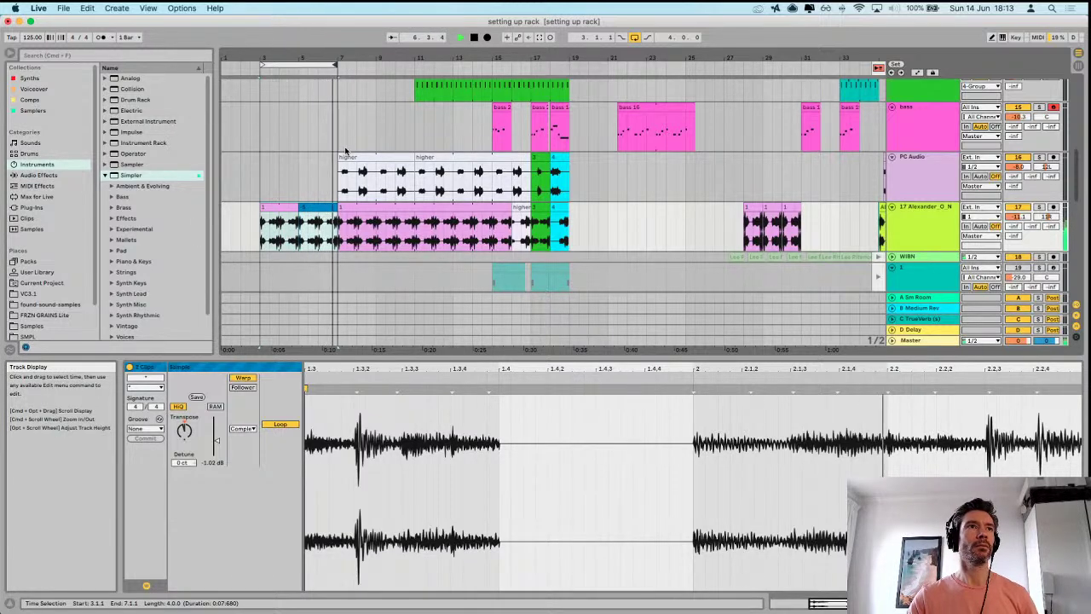
left_click_drag(341, 159, 260, 159)
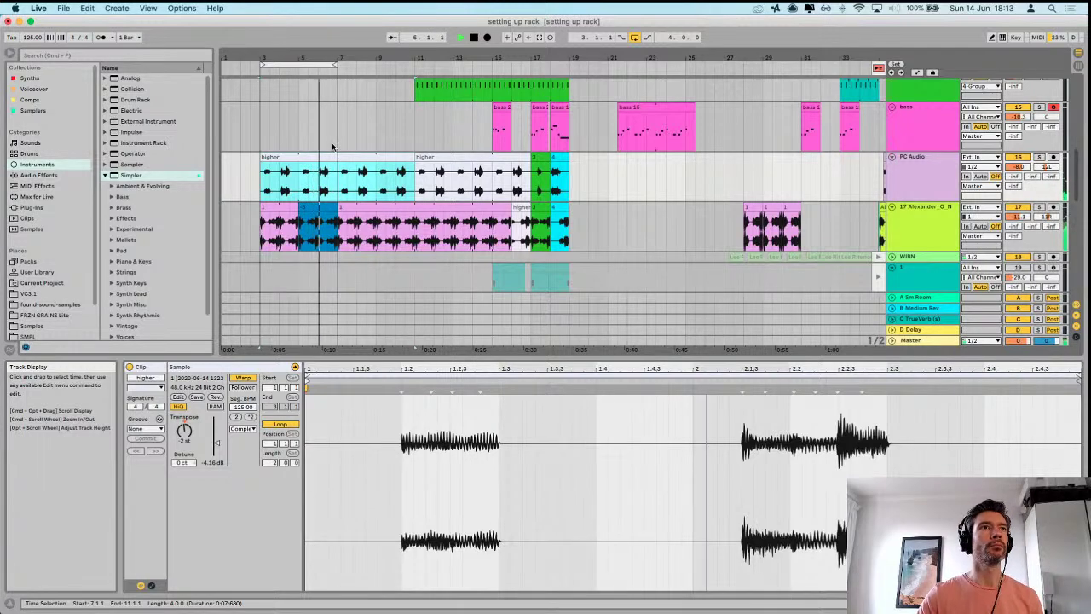
scroll(381, 138, "up", 2)
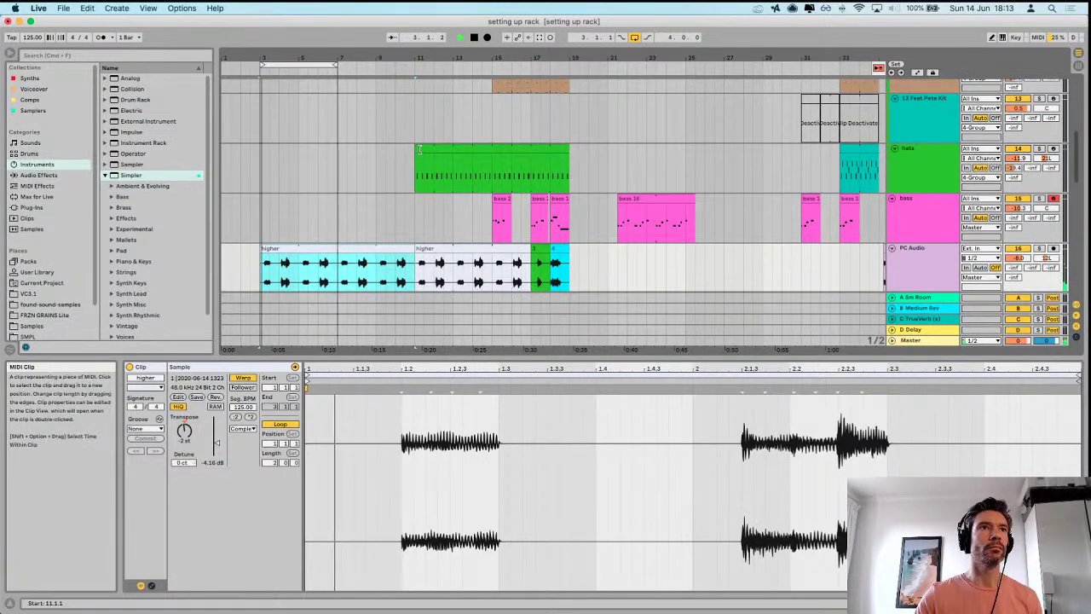
- Extend the starts of the hats clip and the KICK clip back to bar 3
left_click(267, 163)
left_click_drag(266, 163, 261, 167)
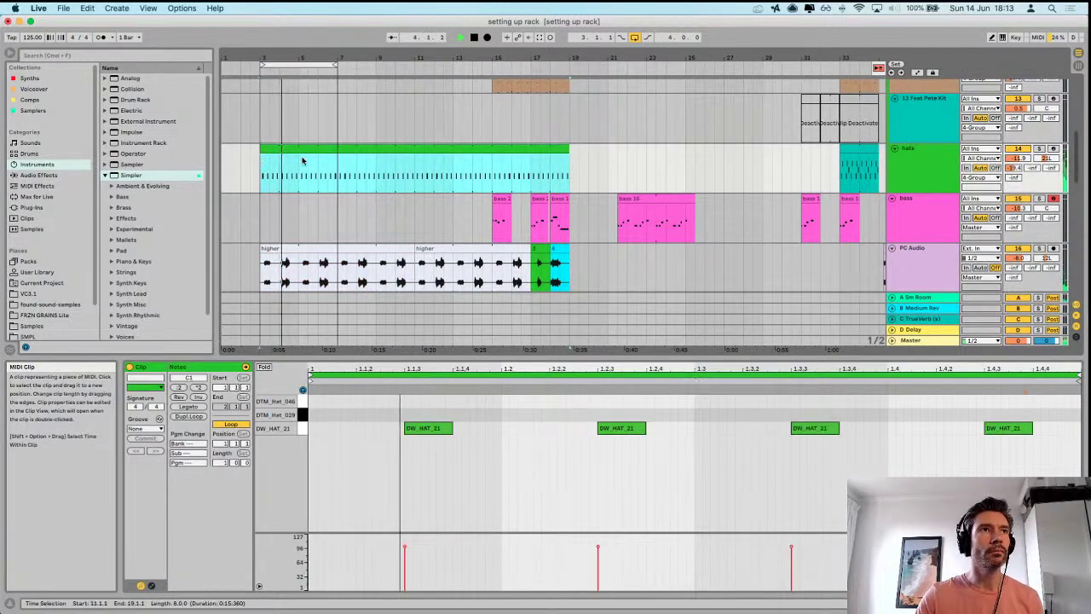
scroll(289, 158, "up", 2)
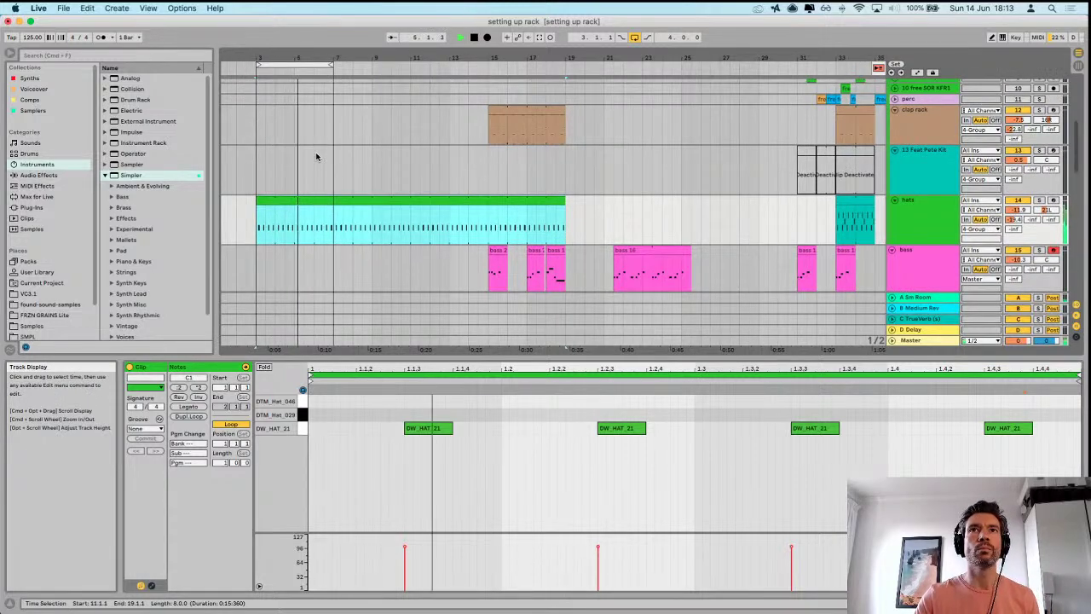
scroll(316, 156, "up", 3)
scroll(573, 156, "up", 3)
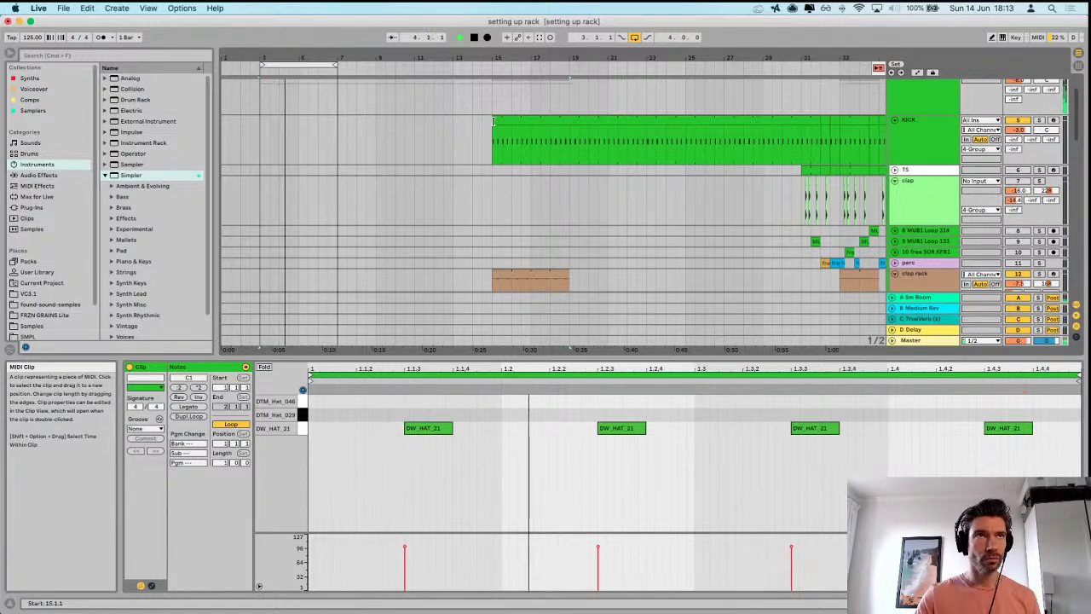
left_click_drag(492, 122, 261, 128)
- Move the clap rack clip to start at bar 3 and set the clap rack track's volume to -8.8 dB
scroll(355, 180, "down", 10)
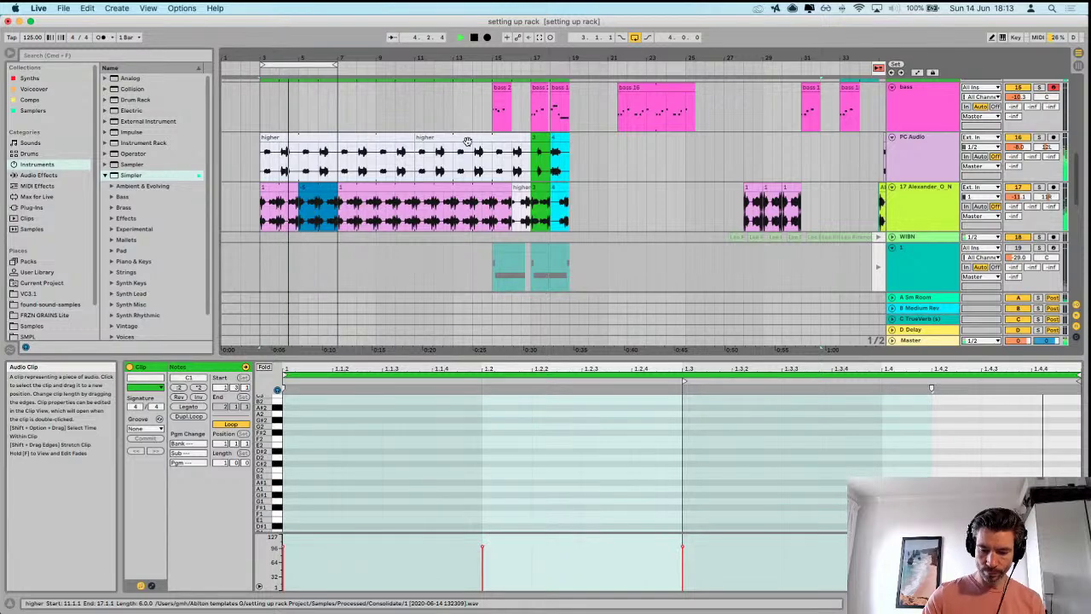
scroll(469, 137, "up", 8)
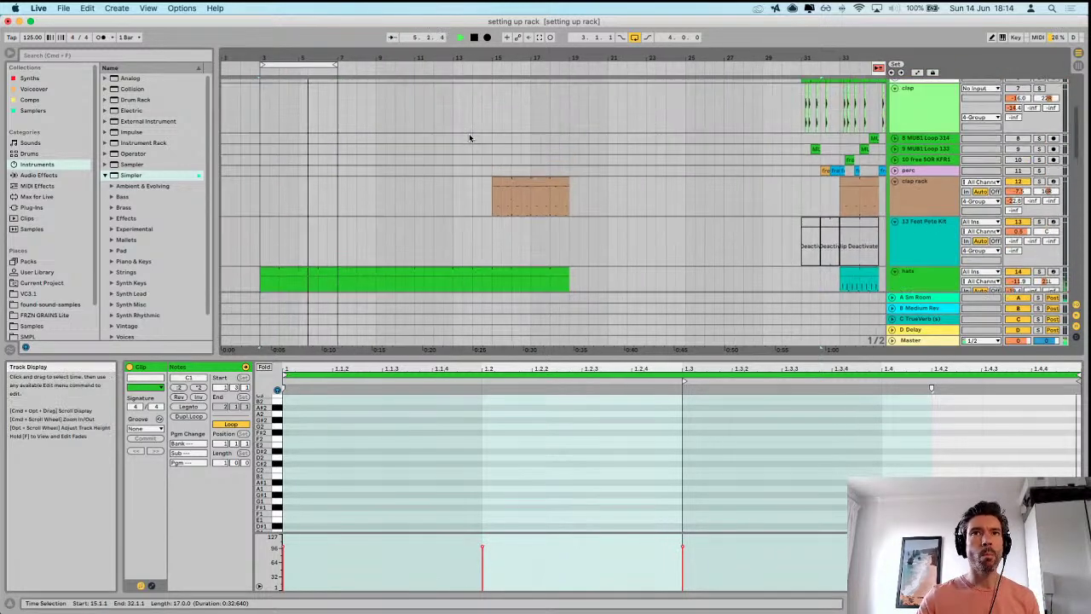
left_click_drag(531, 180, 313, 192)
left_click(309, 186)
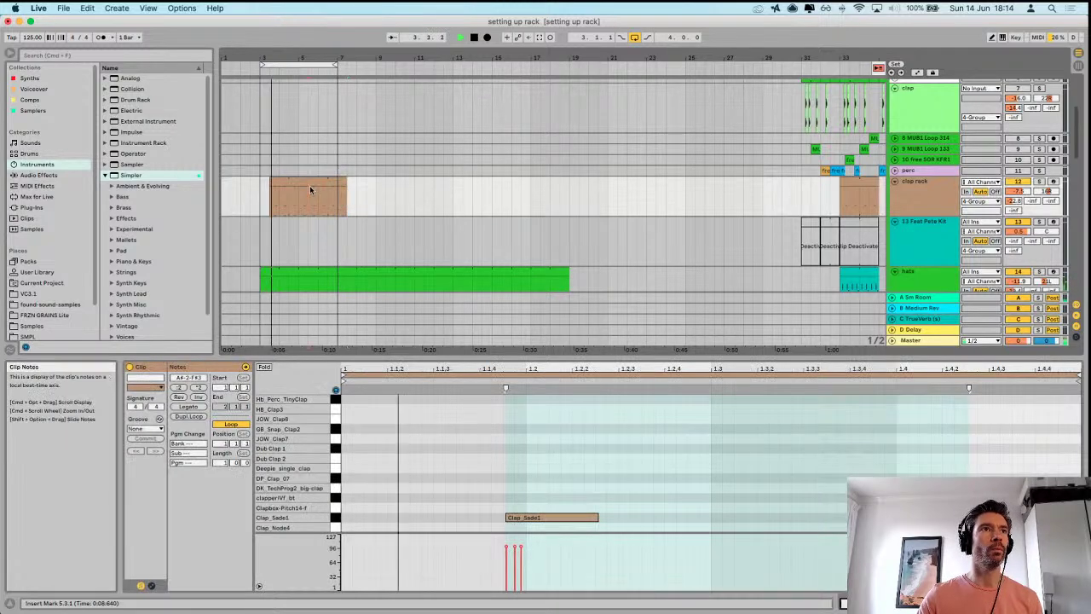
left_click_drag(315, 181, 302, 185)
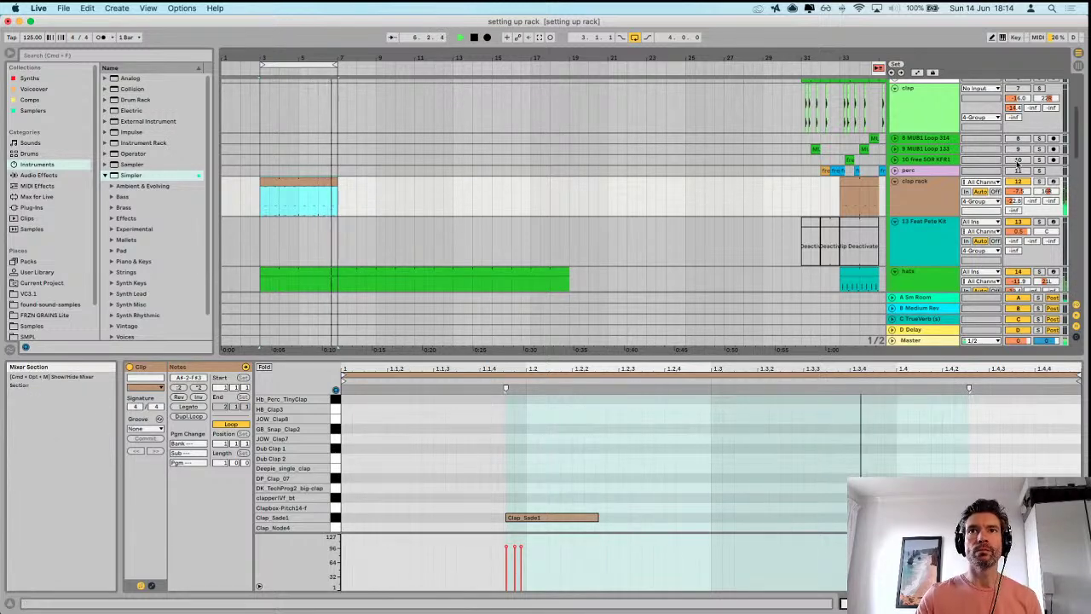
mouse_move(1018, 191)
left_mouse_down()
mouse_move(1018, 201)
mouse_move(1018, 184)
left_mouse_up()
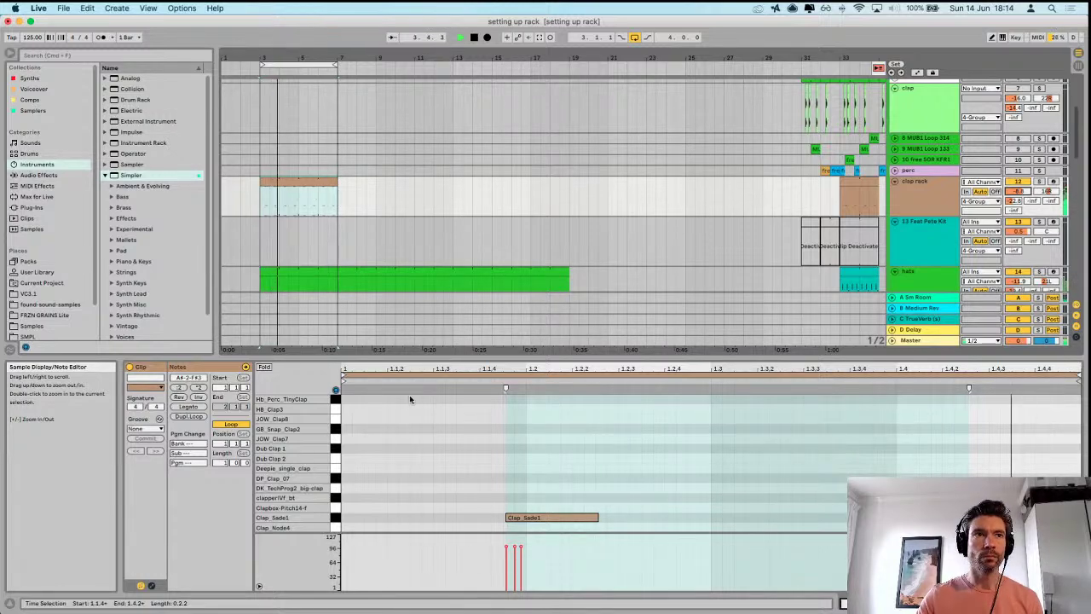
- Arm the happy time track for recording and start playback of the loop
scroll(639, 192, "down", 10)
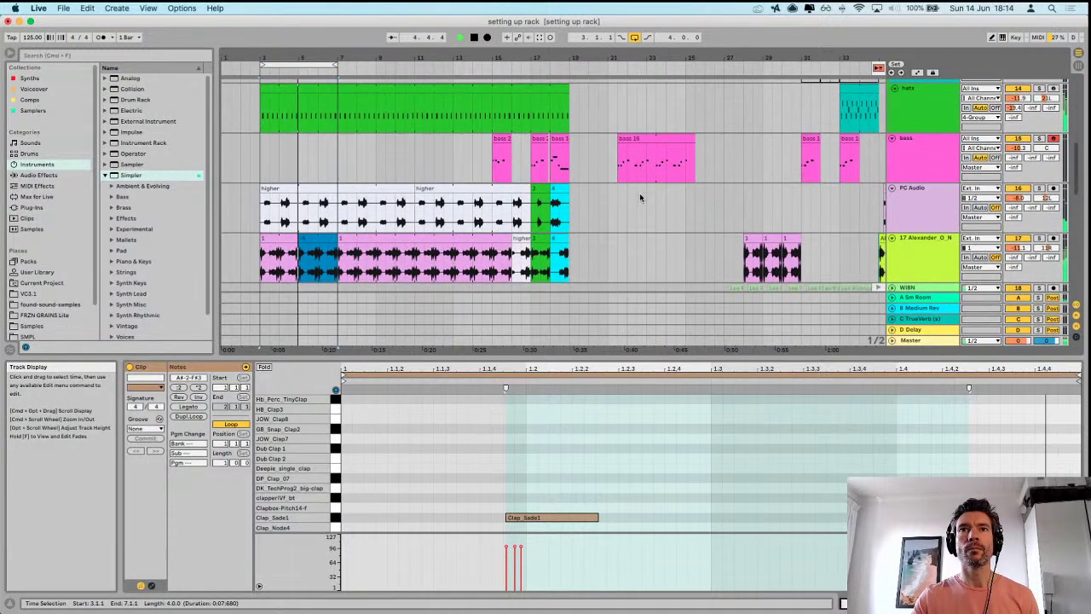
scroll(673, 234, "down", 5)
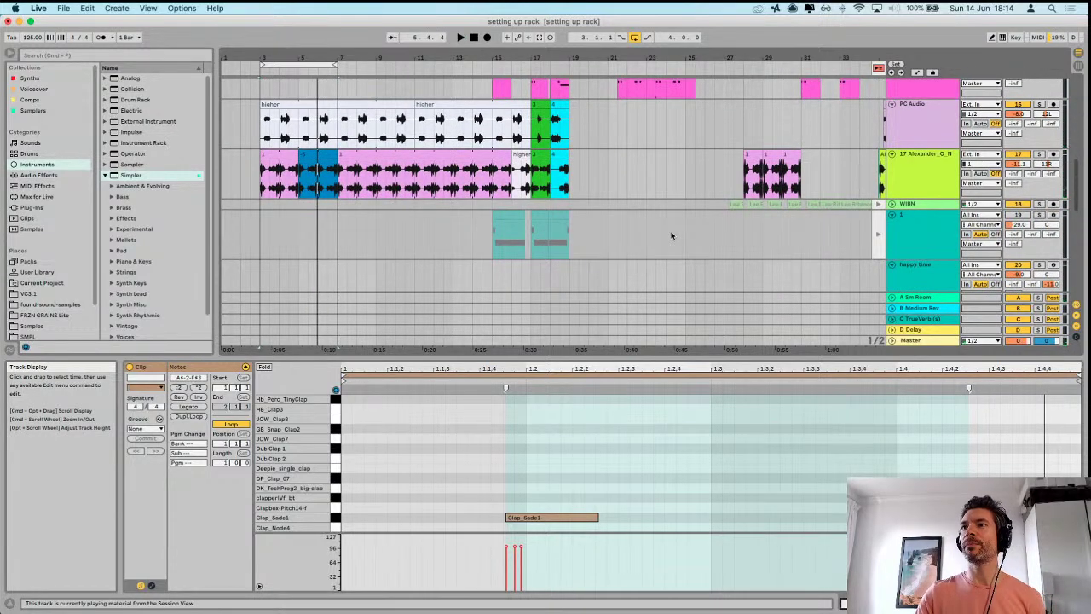
scroll(544, 285, "up", 3)
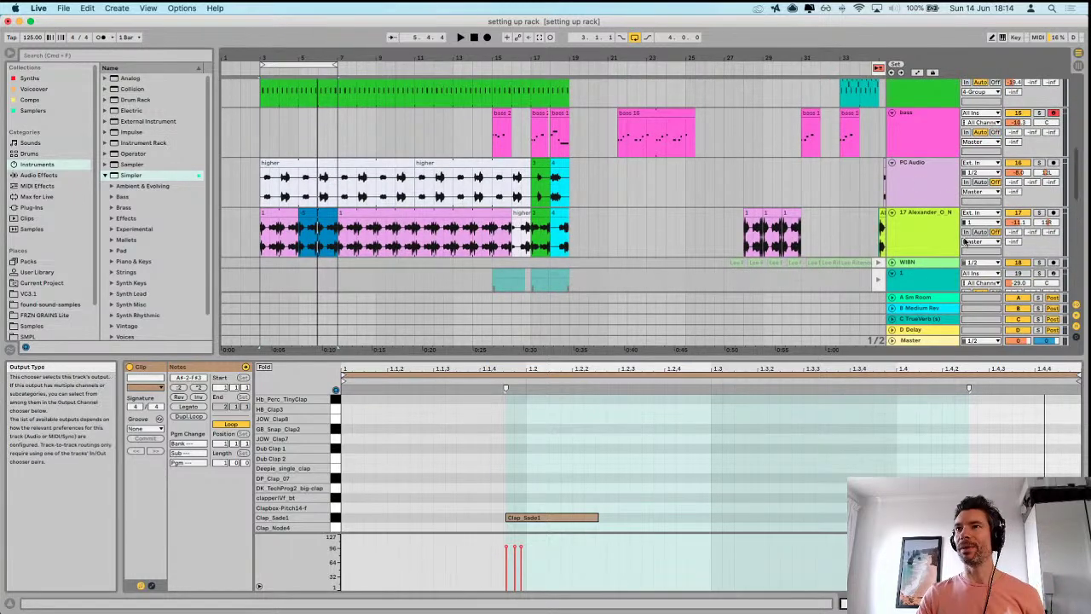
scroll(942, 240, "down", 5)
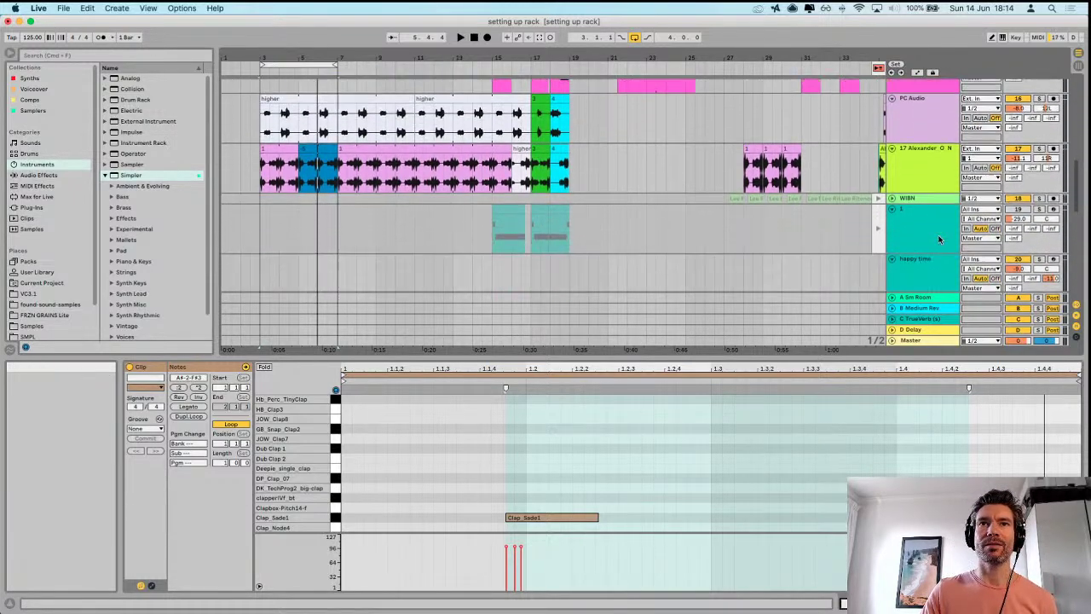
left_click(928, 208)
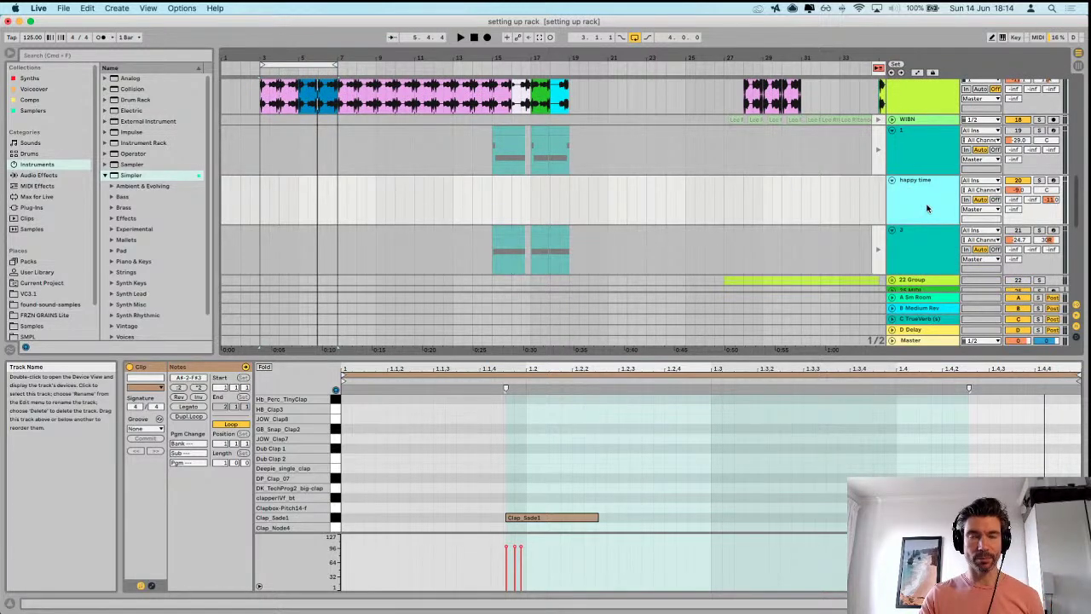
left_click(1054, 181)
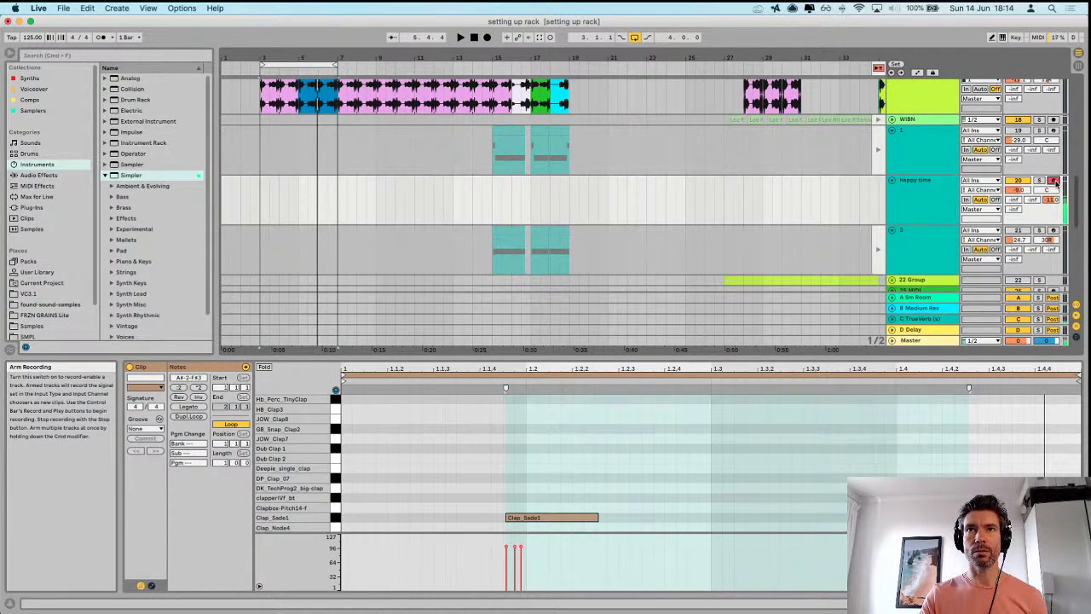
key("space")
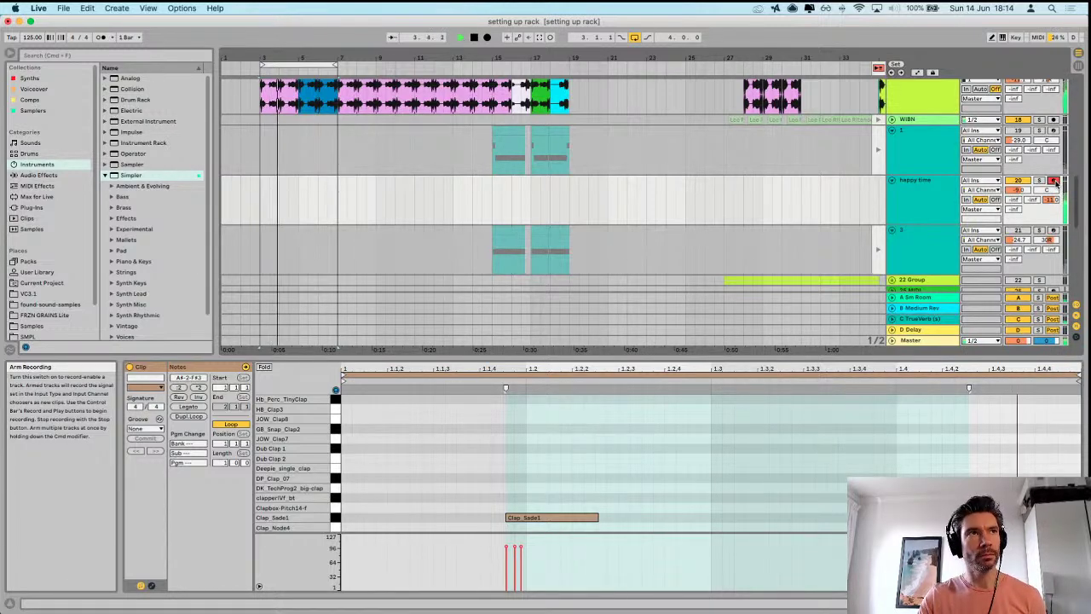
- Arm track 19, raise its volume to -17.7 dB and play the loop
left_click(1054, 130)
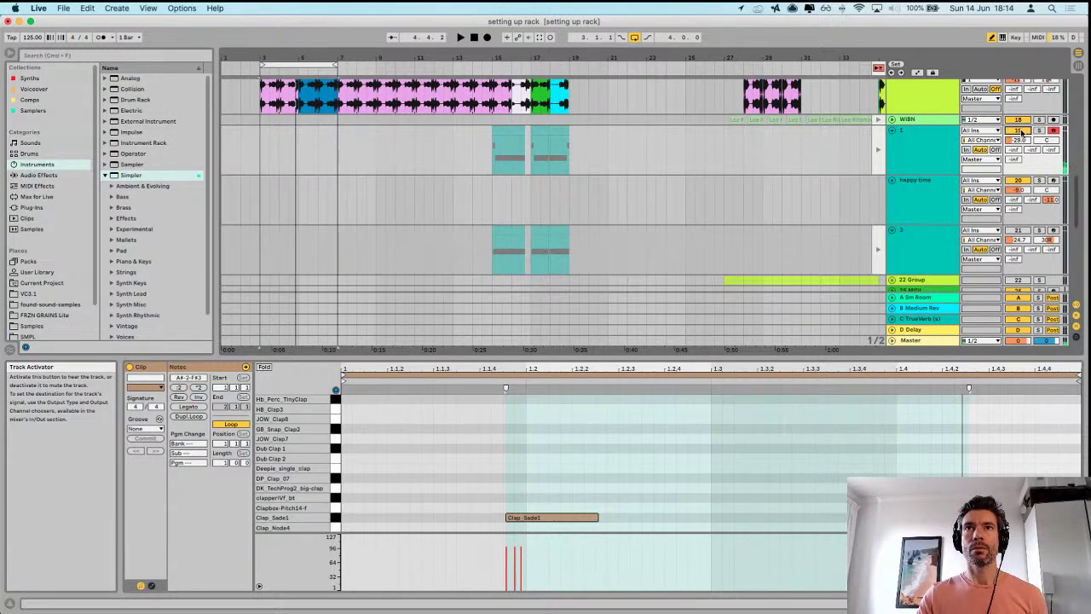
left_click_drag(1025, 139, 1025, 135)
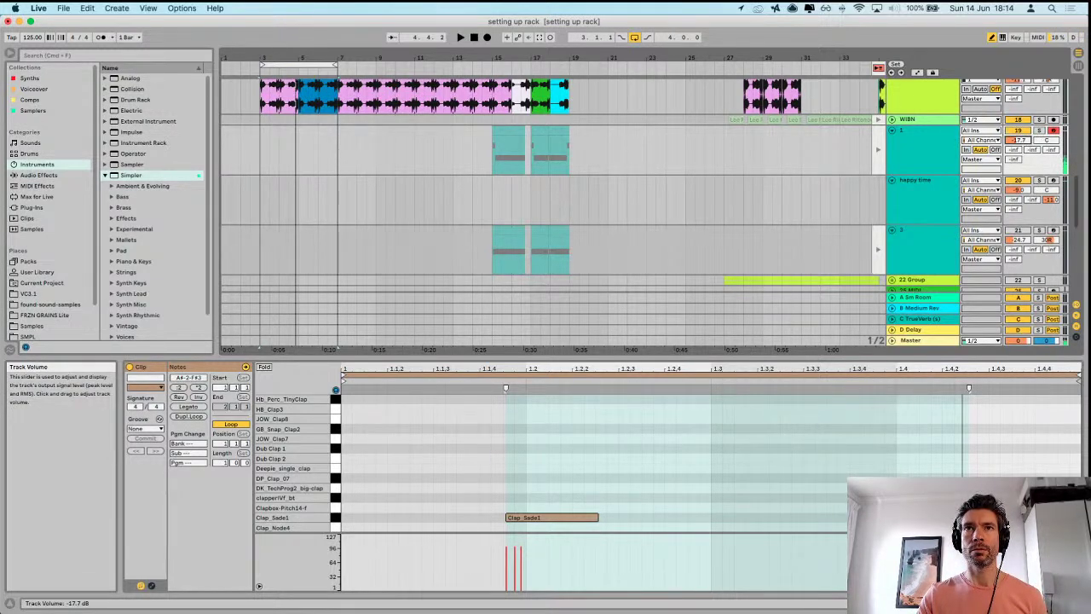
key("space")
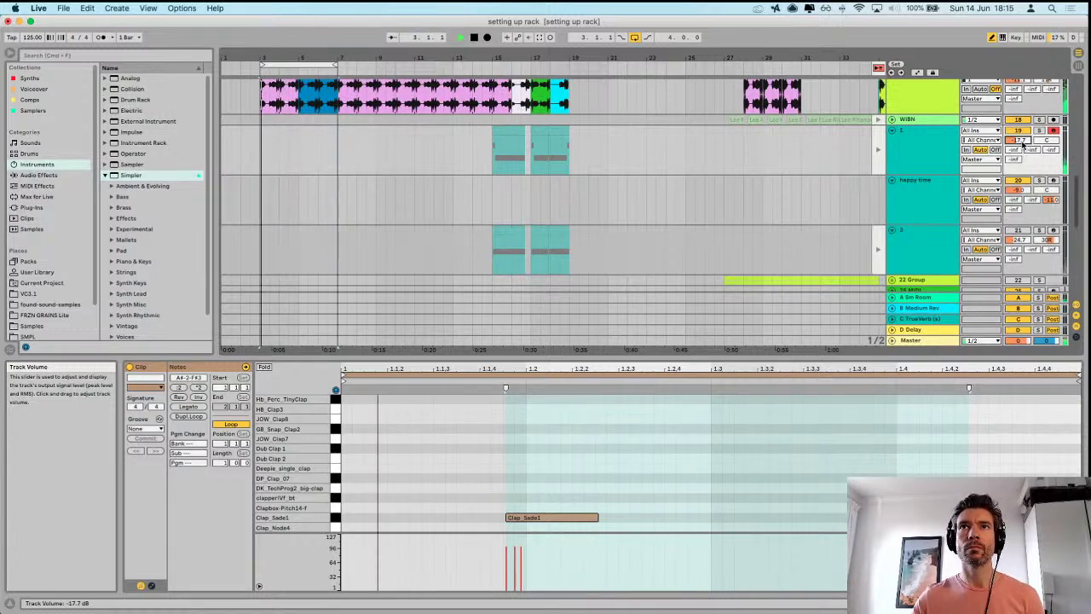
scroll(946, 169, "down", 3)
scroll(945, 169, "up", 3)
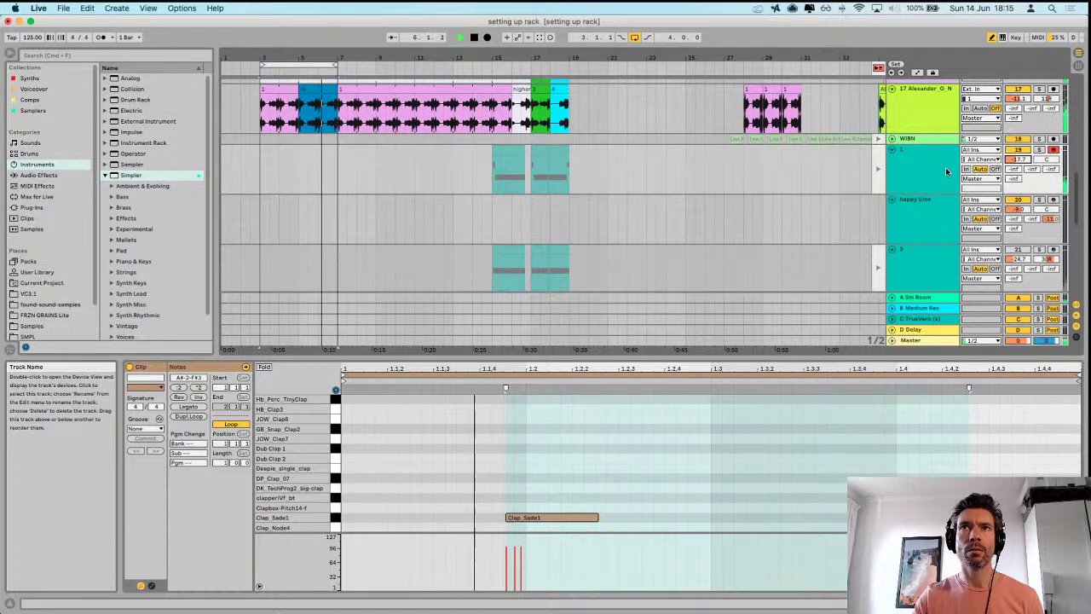
- Check the clips of tracks 19 and 21 in the Session View and return to the Arrangement View
key("Tab")
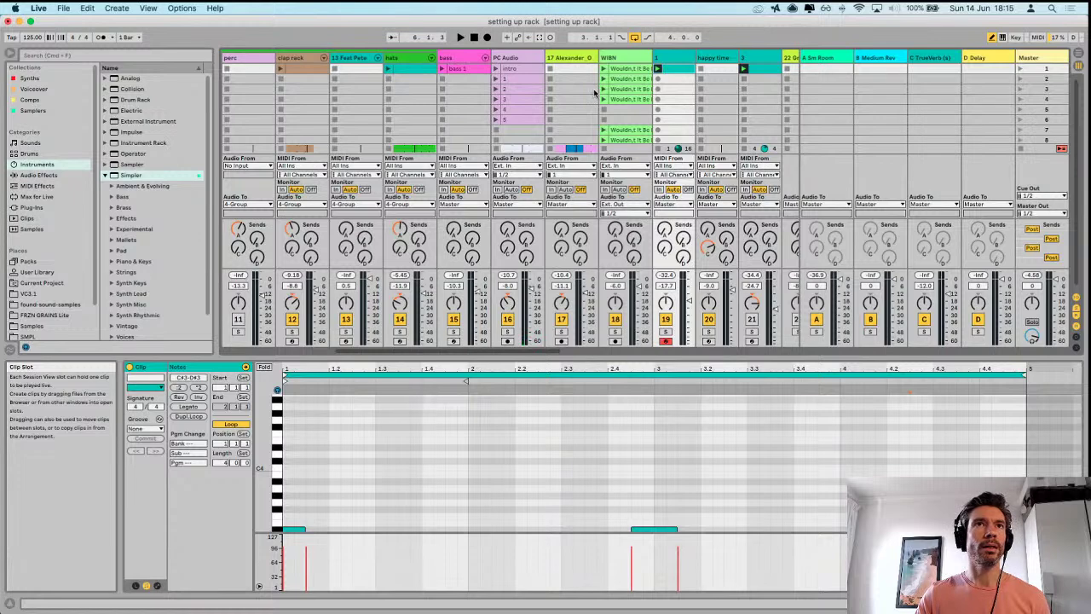
scroll(595, 93, "left", 1)
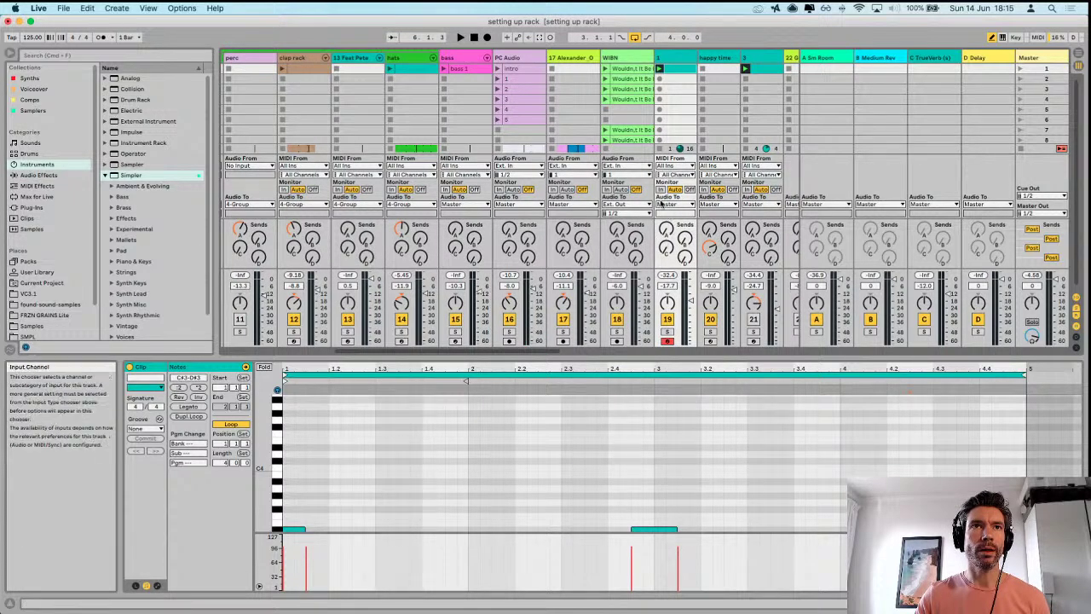
scroll(680, 307, "left", 4)
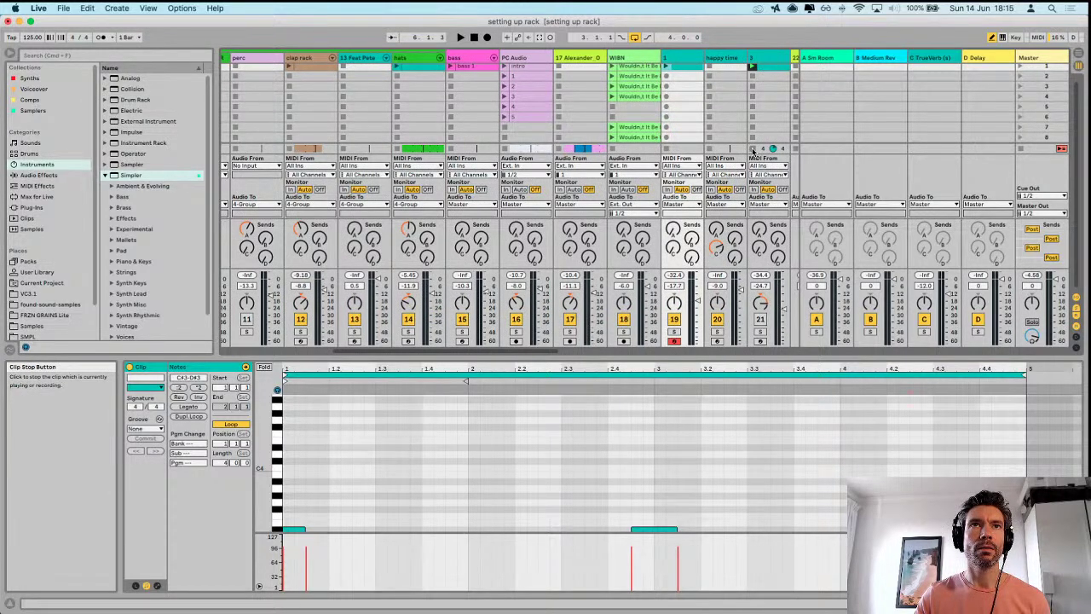
key("Tab")
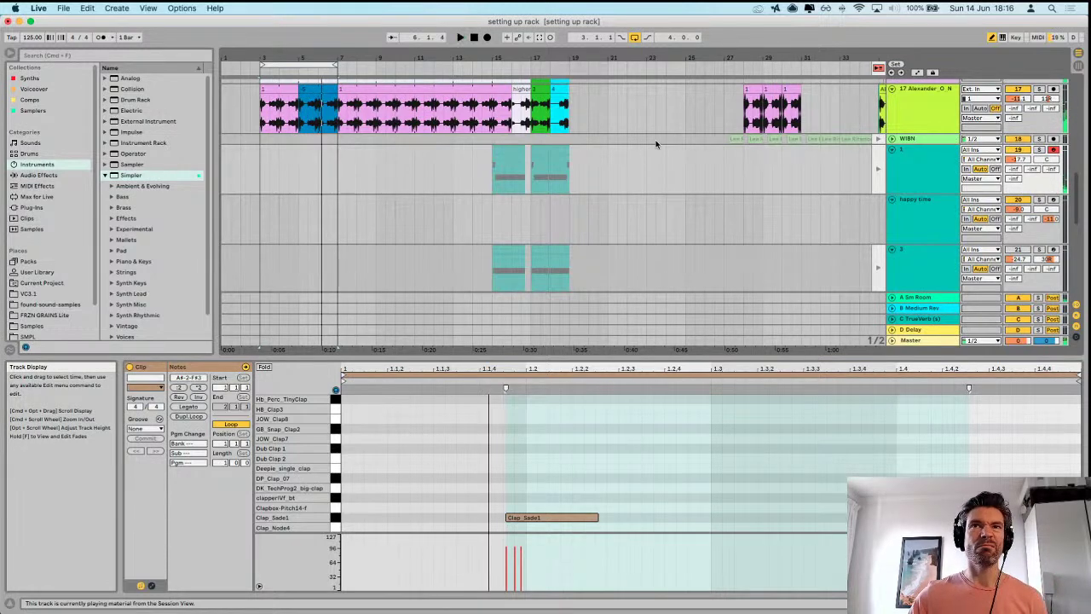
- Arm track 21 and lower the filter frequency in its Simpler controls to 65.8 Hz
left_click(1053, 250)
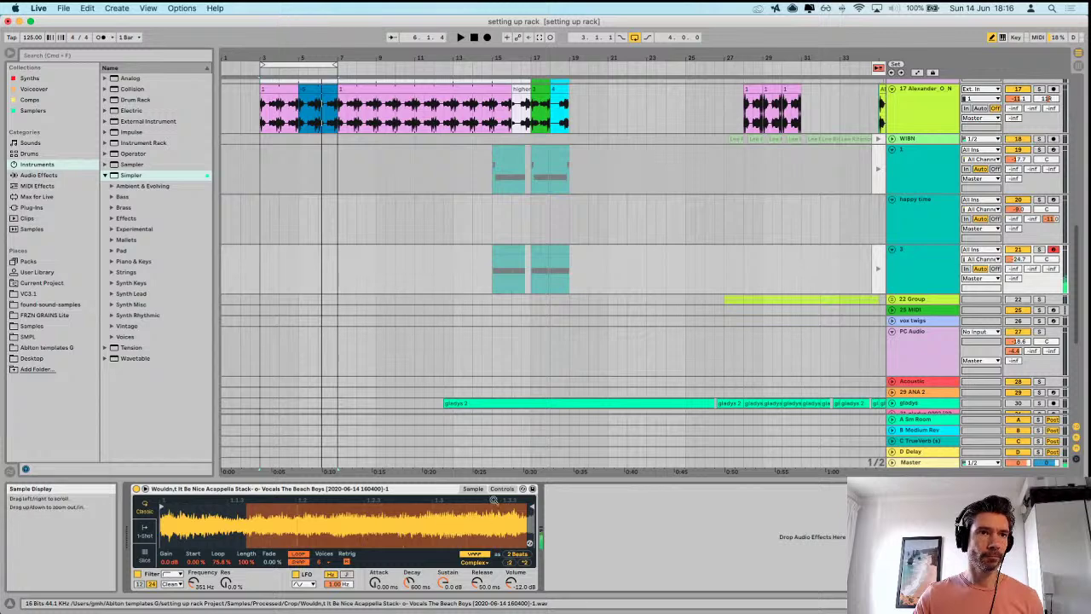
left_click(498, 493)
left_click(500, 490)
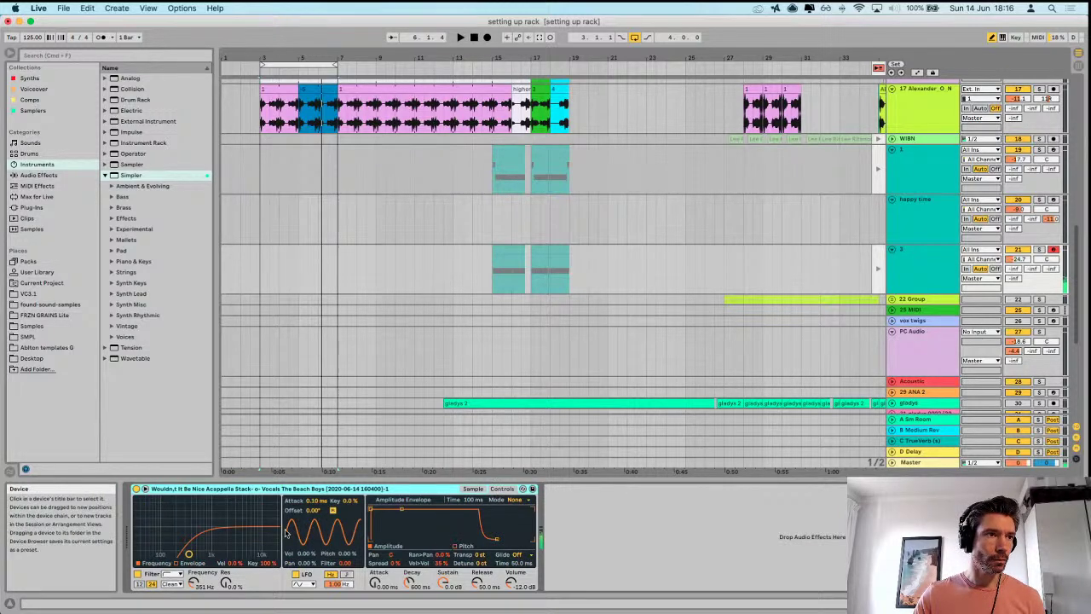
left_click_drag(191, 587, 191, 570)
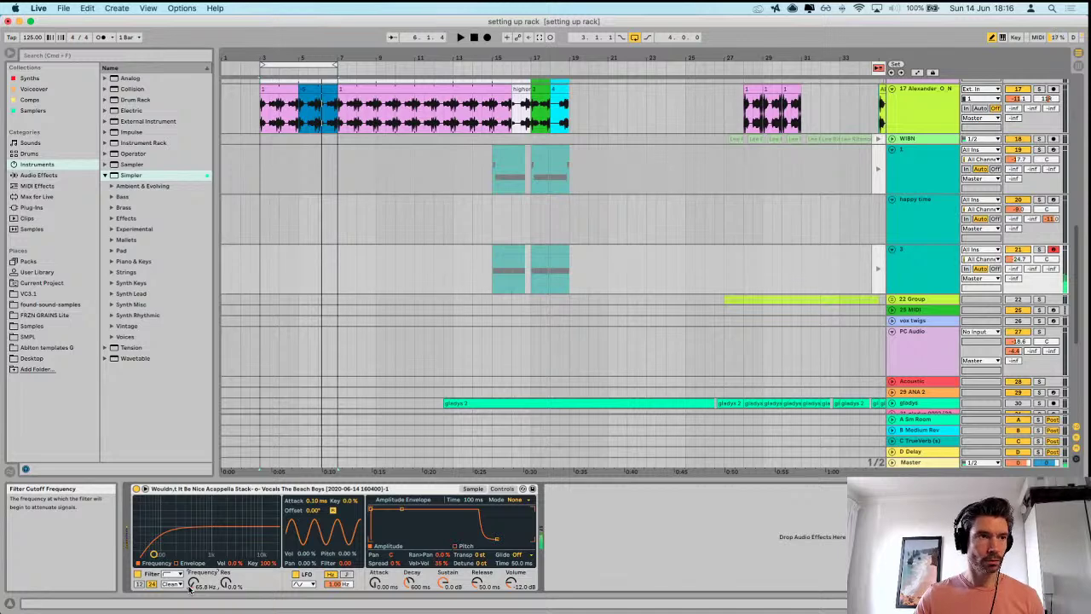
- Audition the loop from bar 3 to bar 7 with track 21 armed, restarting playback as needed
key("space")
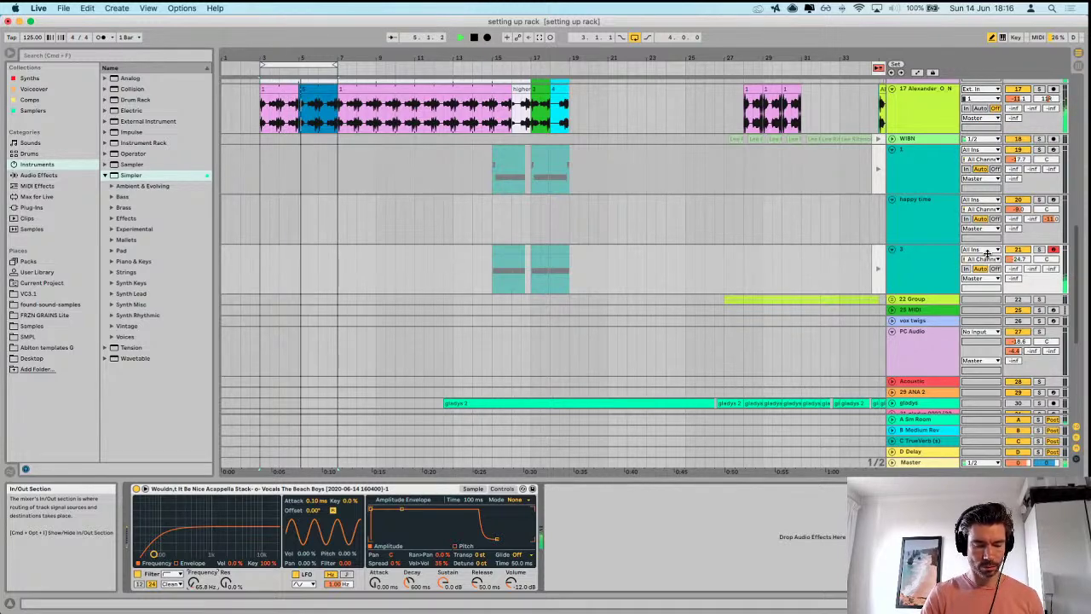
key("space")
key("space")
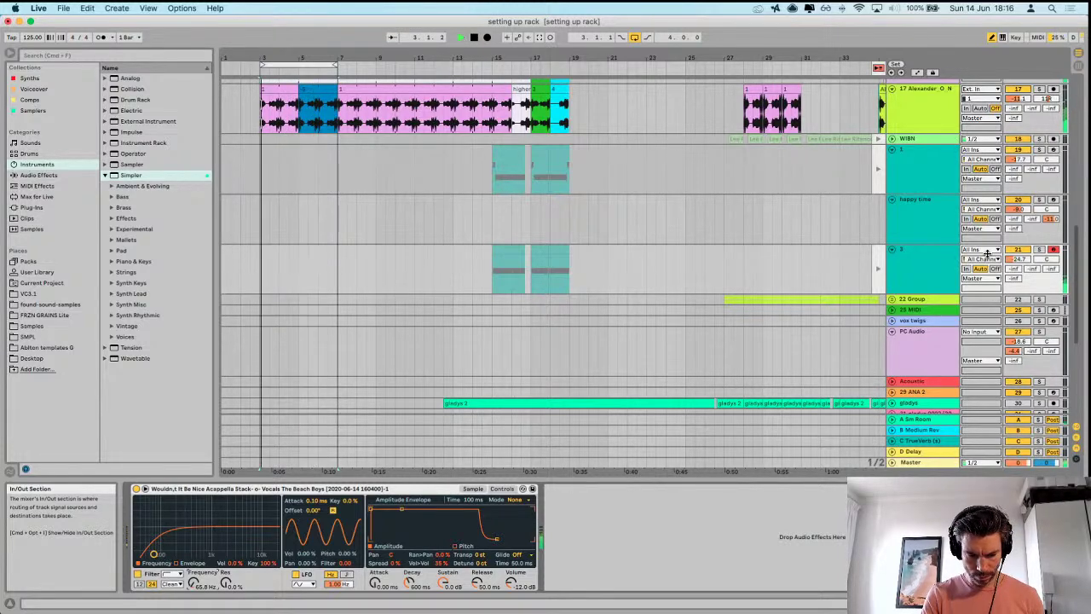
key("space")
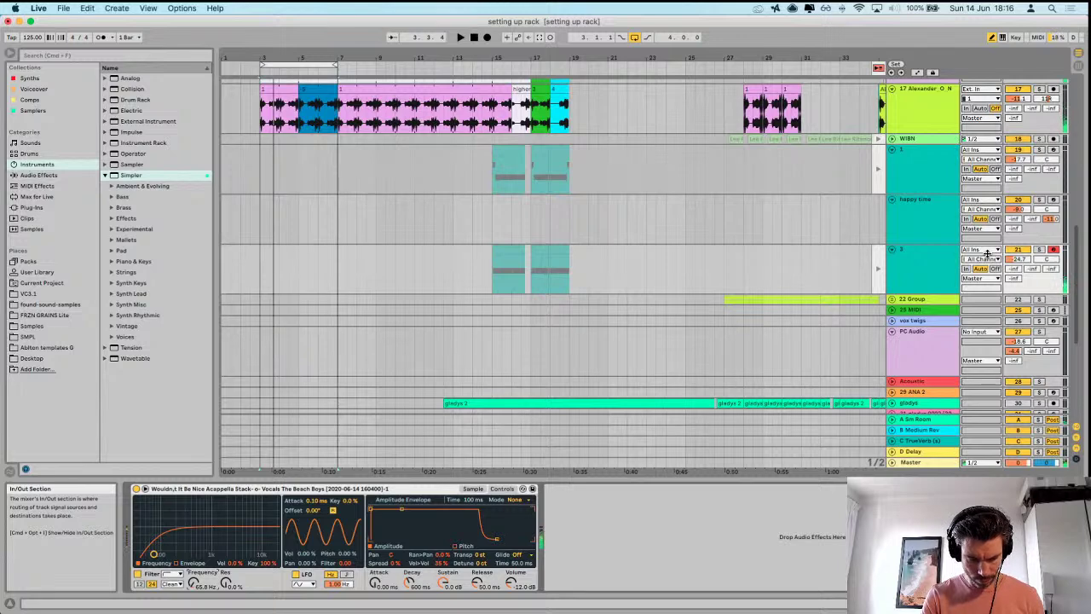
key("space")
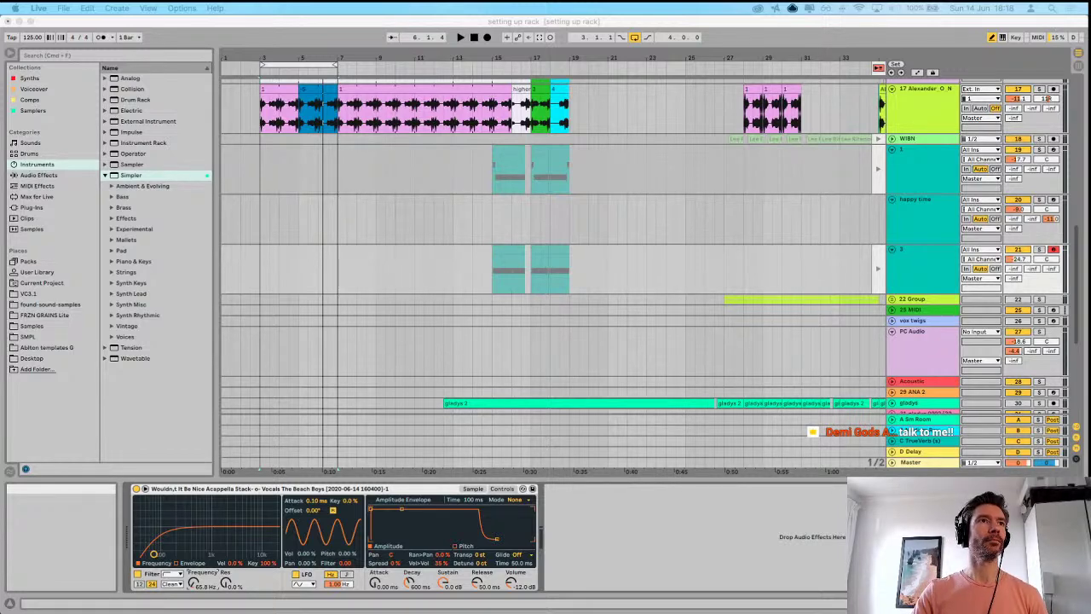
left_click(301, 68)
key("space")
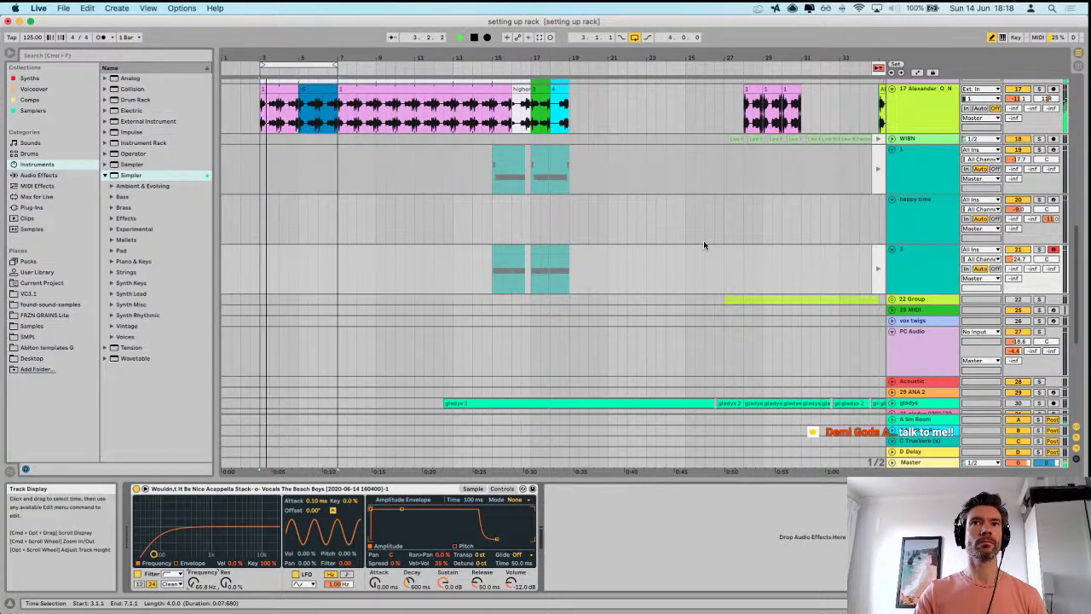
- Move the clap rack clip back to bar 15 and trim the start of the hats clip to bar 15
scroll(459, 277, "up", 10)
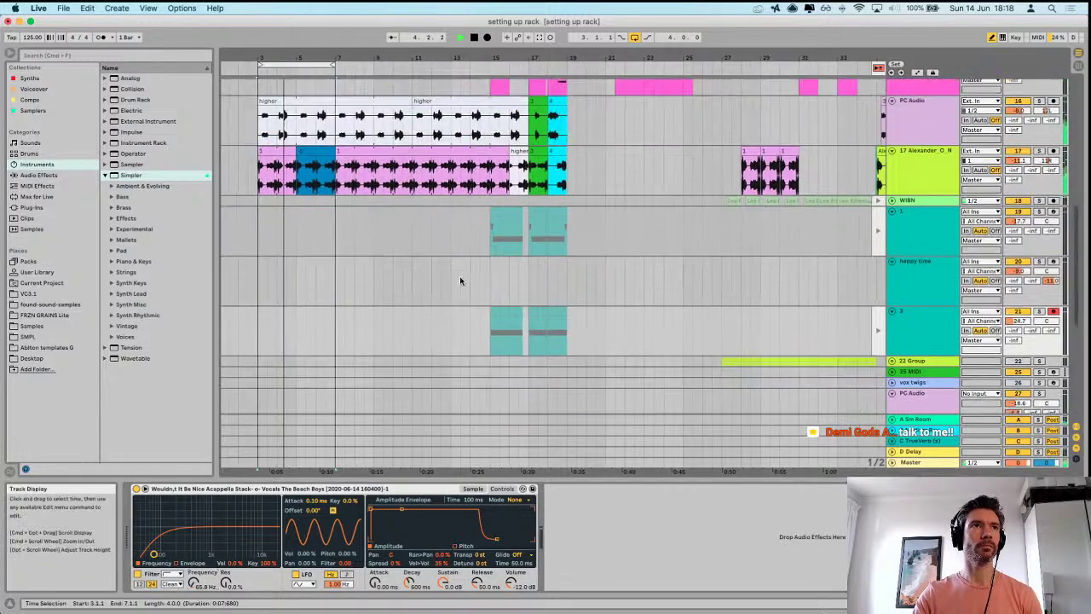
left_click_drag(286, 118, 514, 141)
scroll(375, 156, "up", 3)
left_click_drag(261, 255, 492, 254)
- Trim the start of the KICK clip to bar 15 and extend the loop end to bar 13
scroll(426, 214, "up", 5)
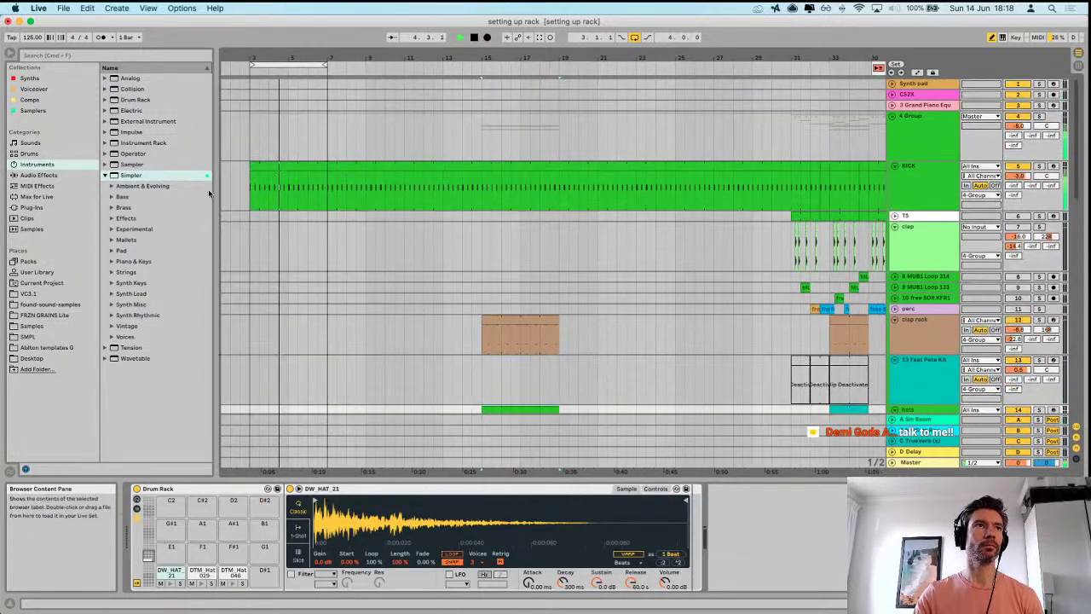
left_click_drag(252, 165, 483, 166)
left_click_drag(327, 64, 442, 85)
scroll(377, 171, "down", 10)
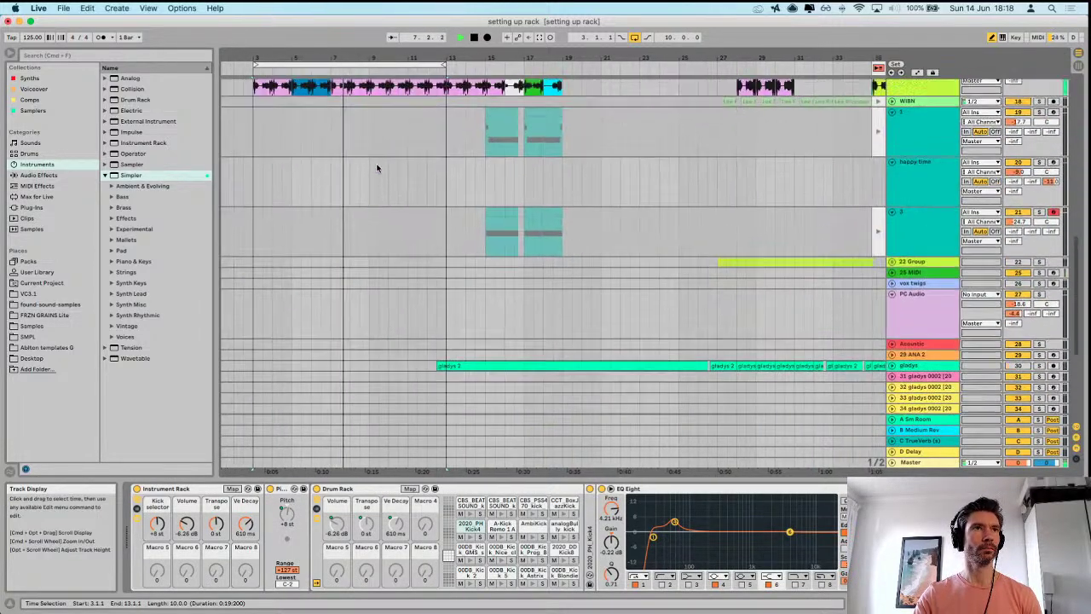
scroll(377, 167, "up", 4)
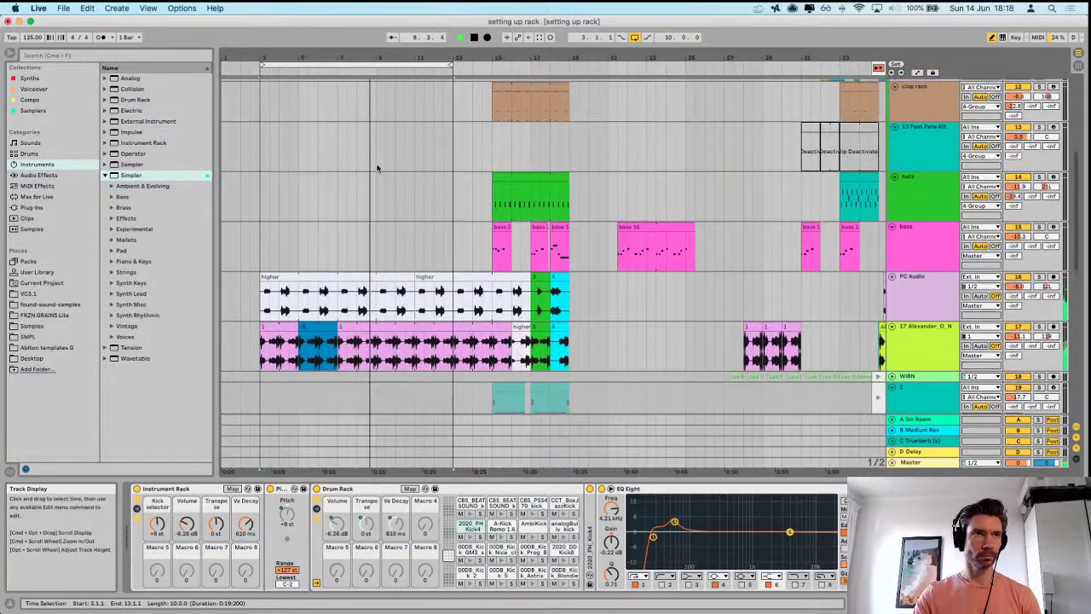
- Copy the two-bar blue clip at bar 5 of track 17 and paste it at bars 9 and 13
left_click(313, 328)
key("super+c")
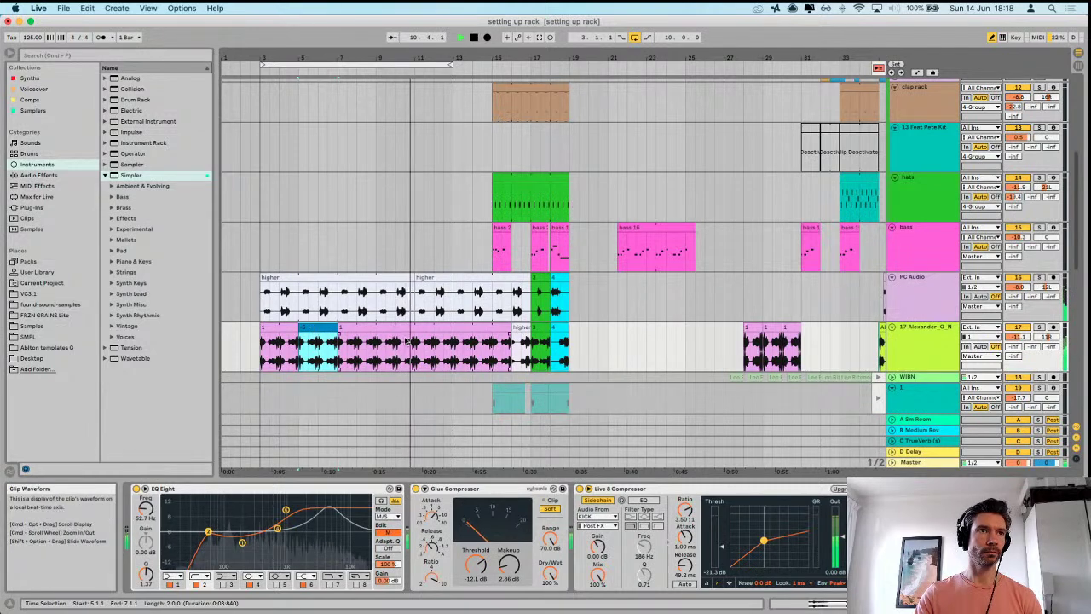
left_click(380, 362)
key("super+v")
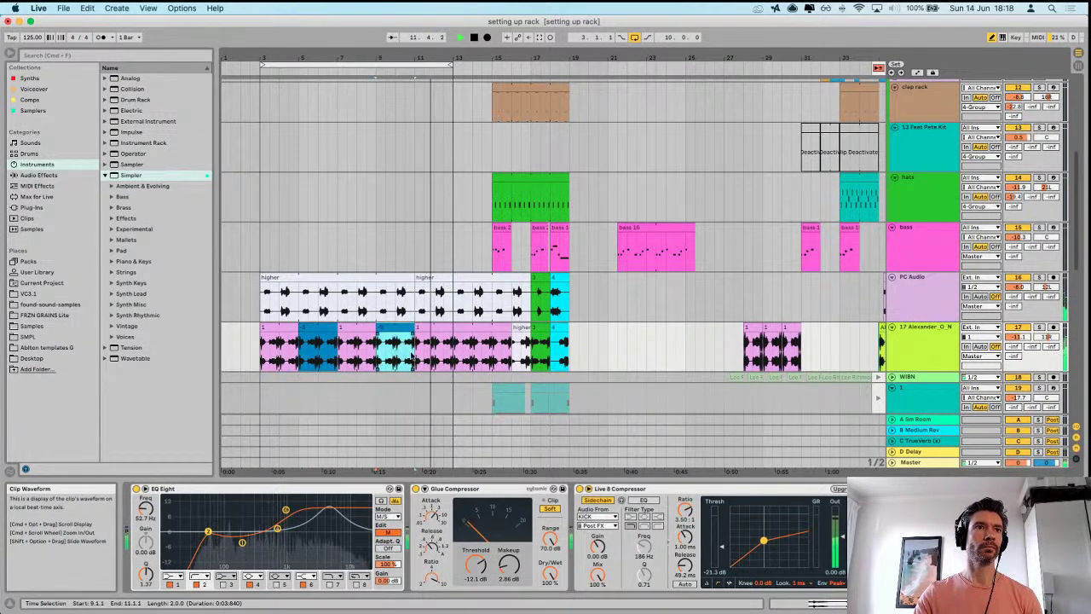
key("super+v")
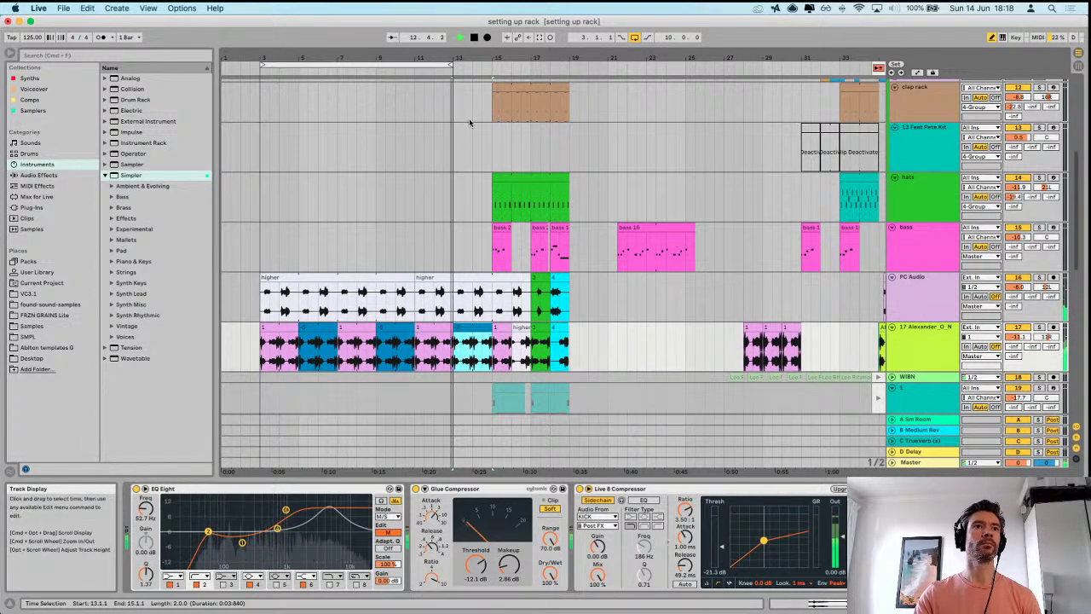
- Audition the drum entry with the loop set to bars 15 to 19, including a run with the loop starting at bar 11
left_click_drag(454, 65, 569, 65)
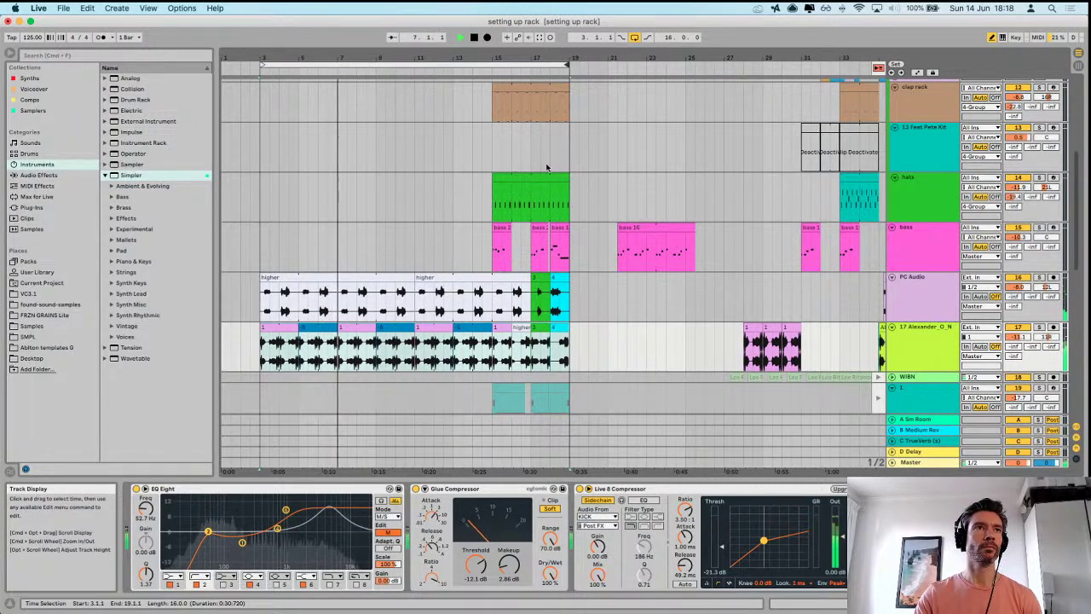
left_click_drag(263, 66, 492, 68)
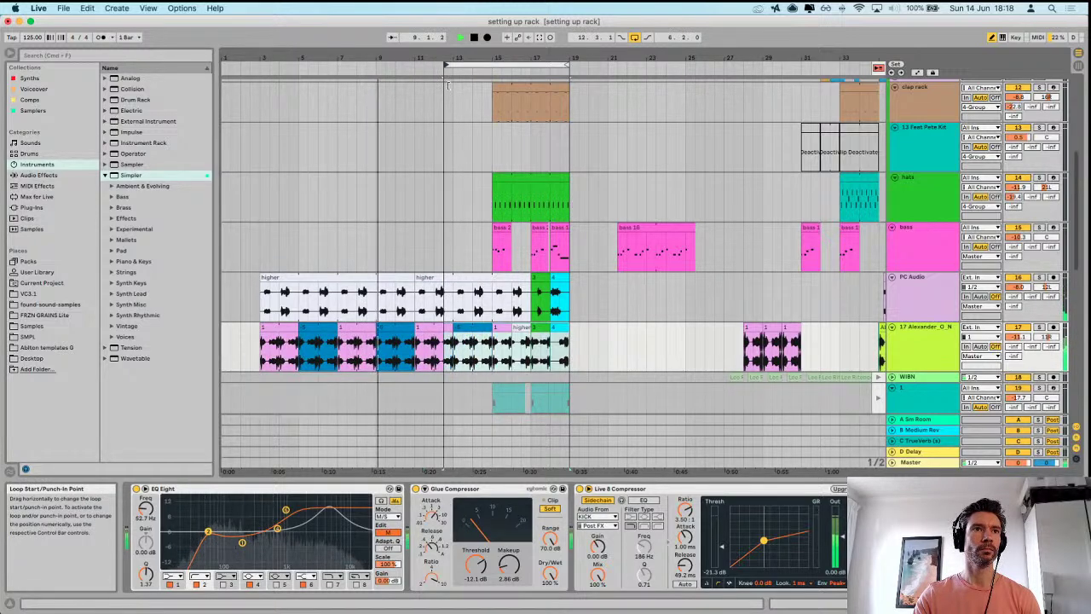
key("space")
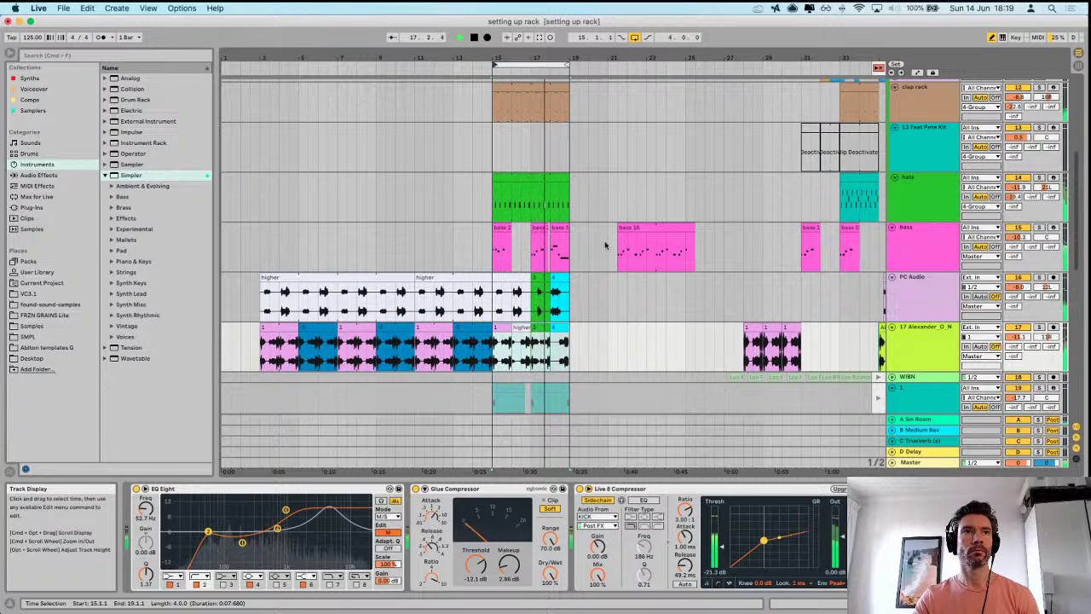
left_click_drag(496, 64, 417, 73)
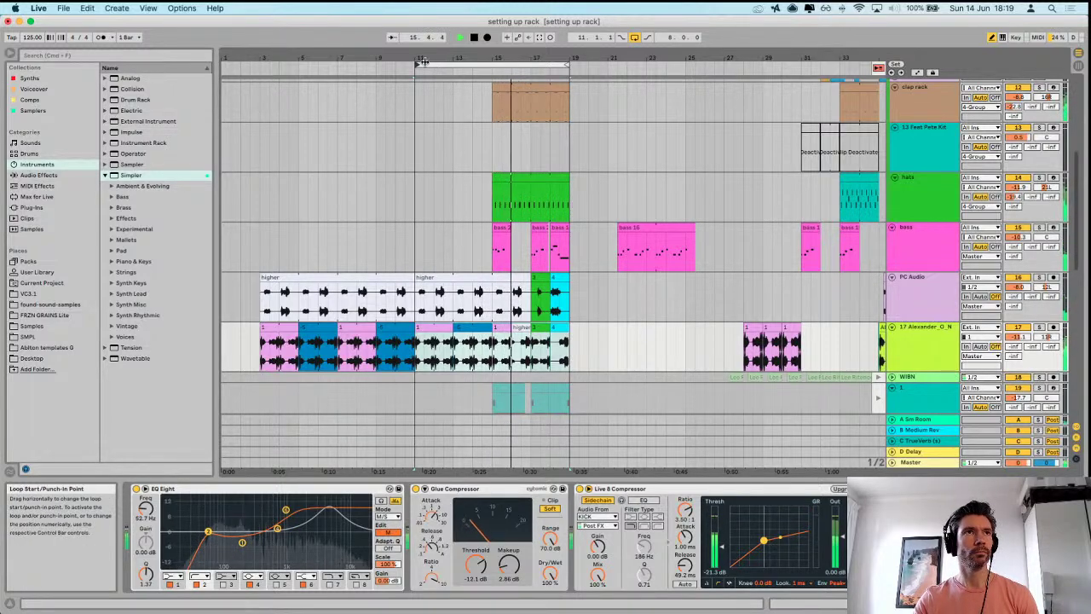
left_click_drag(418, 65, 539, 70)
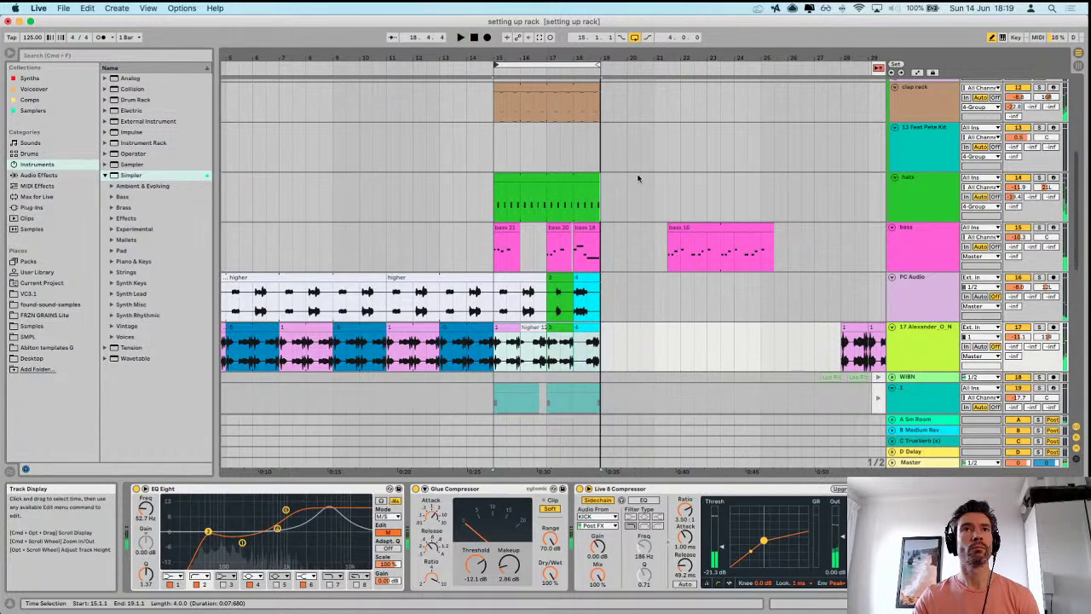
- Fold the clap, clap rack, 13 Feat Pete Kit, hats, bass, PC Audio, track 17 and track 1 displays in the arrangement
scroll(672, 152, "up", 2)
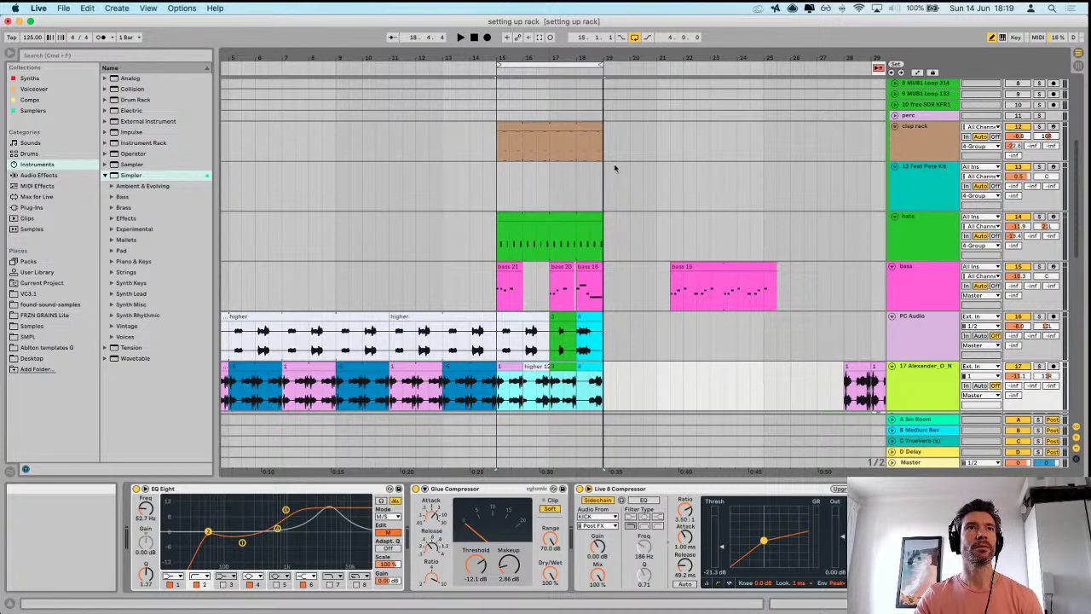
scroll(662, 188, "up", 5)
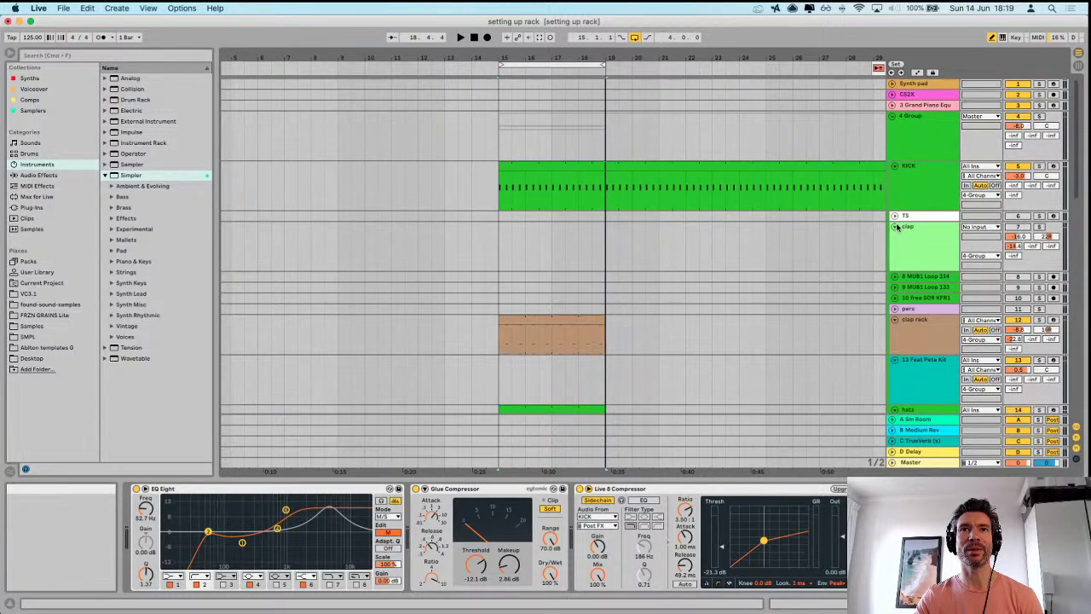
left_click(895, 227)
left_click(895, 282)
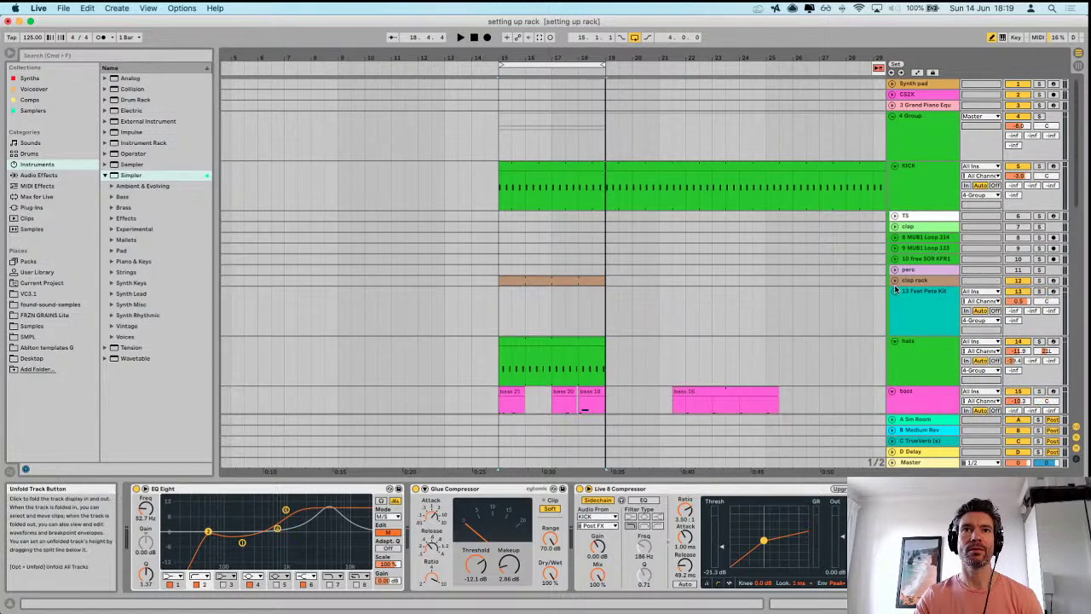
left_click(895, 292)
left_click(895, 305)
left_click(894, 313)
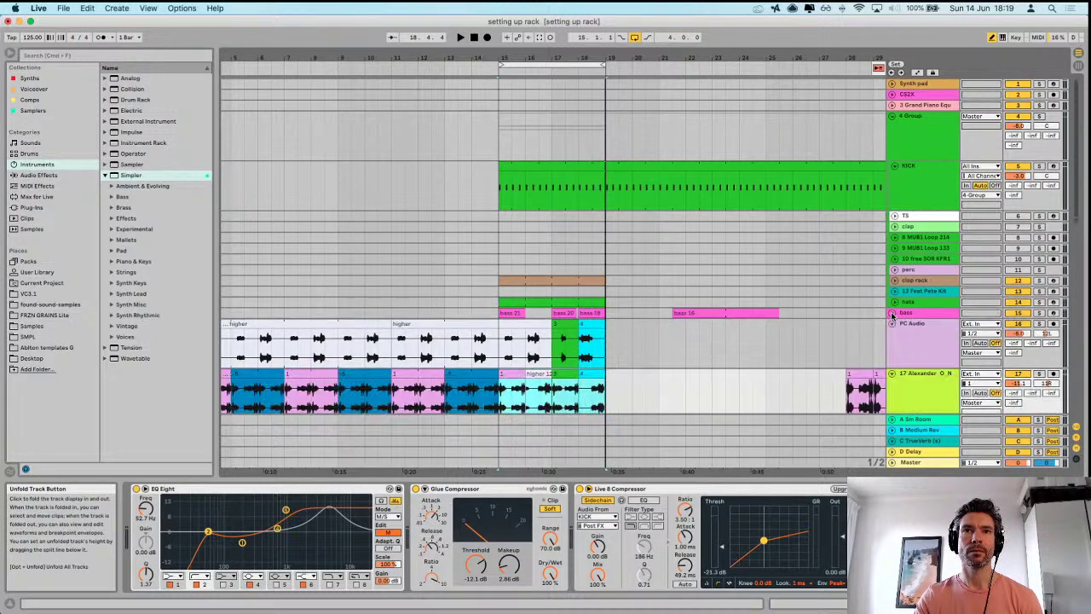
left_click(892, 324)
left_click(893, 334)
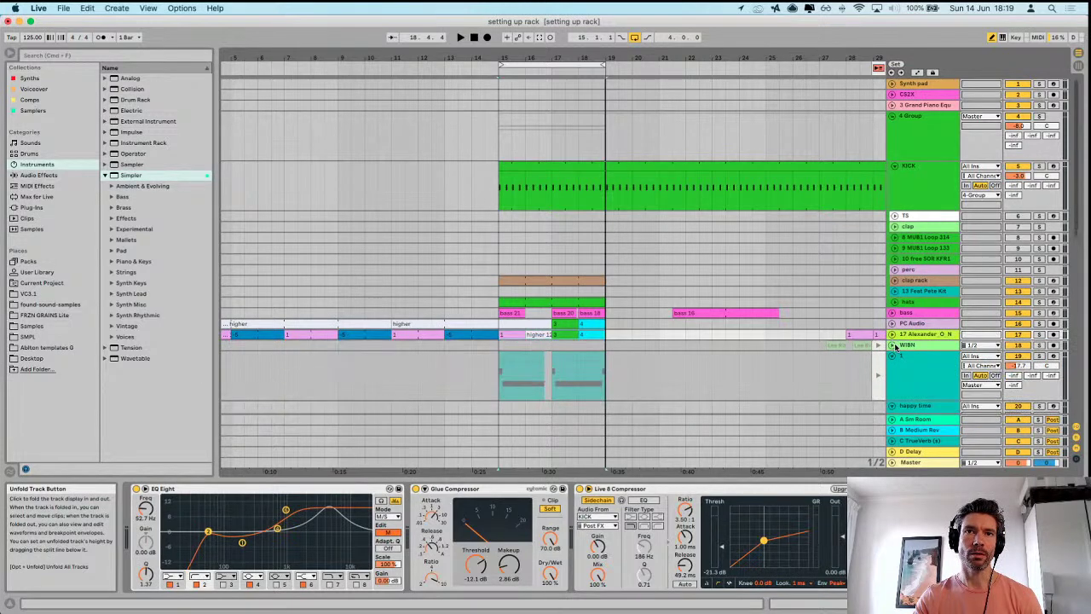
left_click(893, 358)
- Move the four-bar loop to bar 41 by way of bar 33, and unfold the hats track
scroll(511, 230, "right", 3)
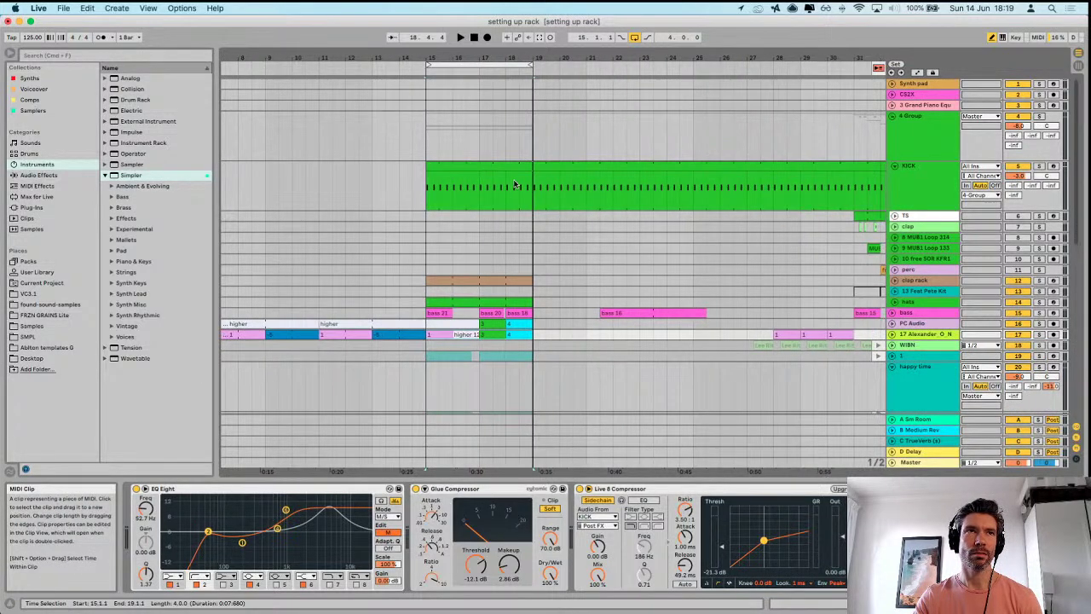
scroll(650, 213, "down", 3)
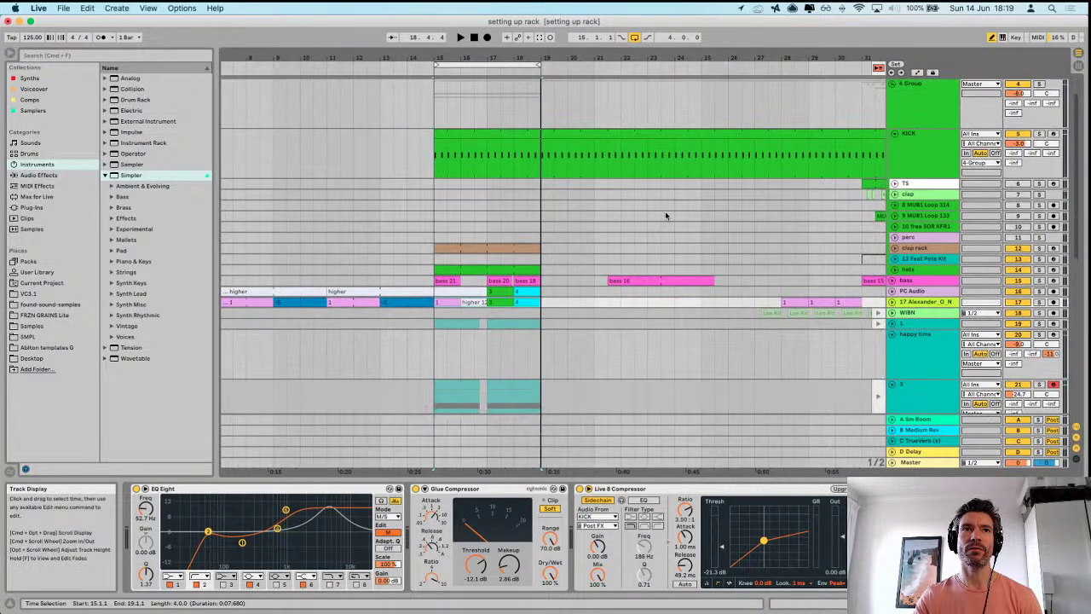
left_click_drag(572, 58, 572, 17)
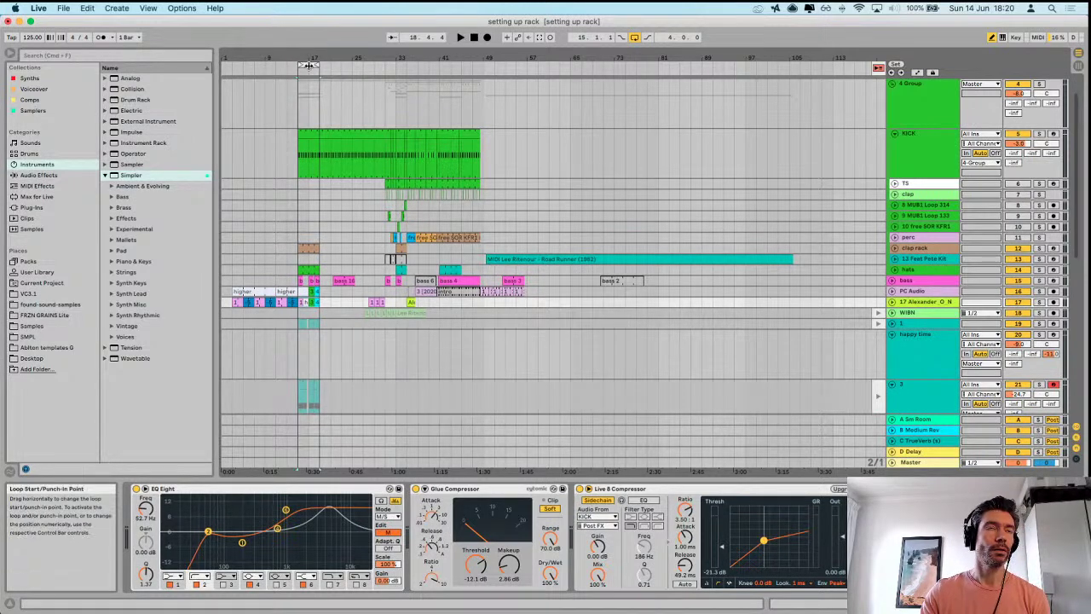
left_click_drag(308, 66, 406, 65)
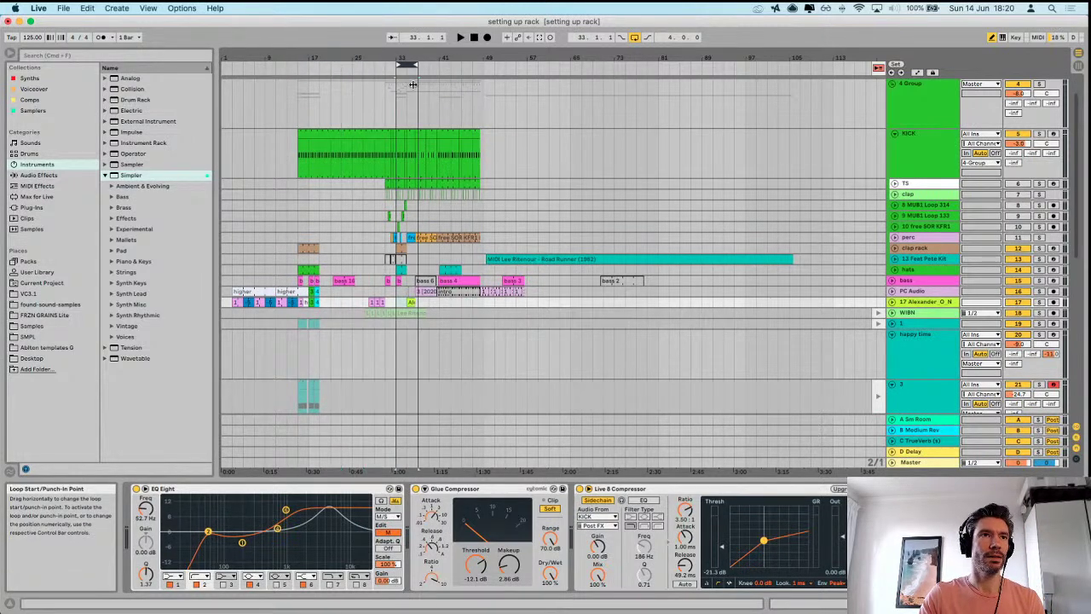
left_click_drag(407, 65, 546, 80)
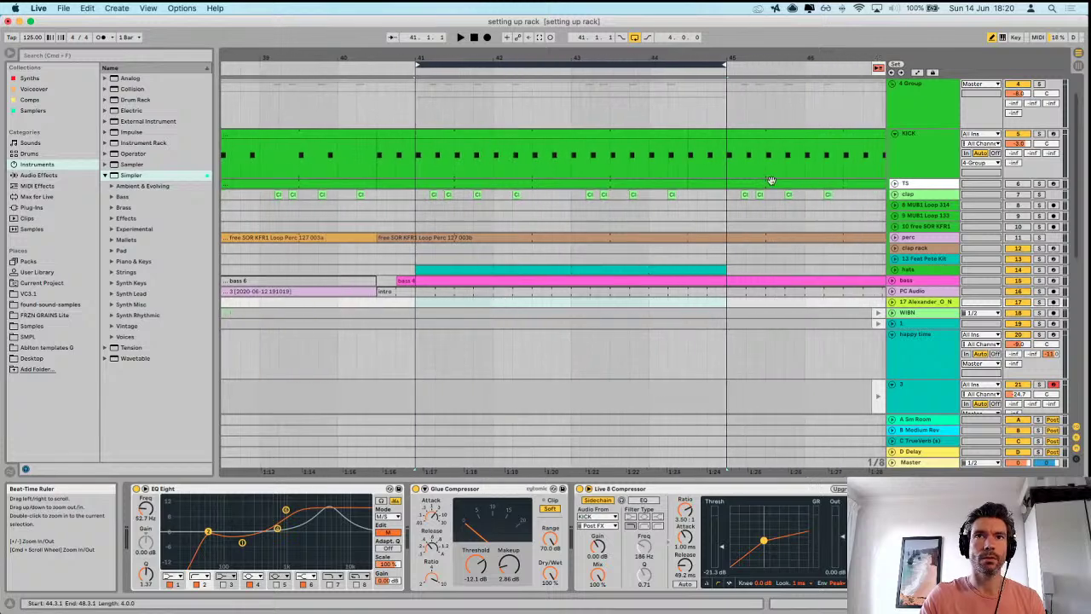
left_click(894, 271)
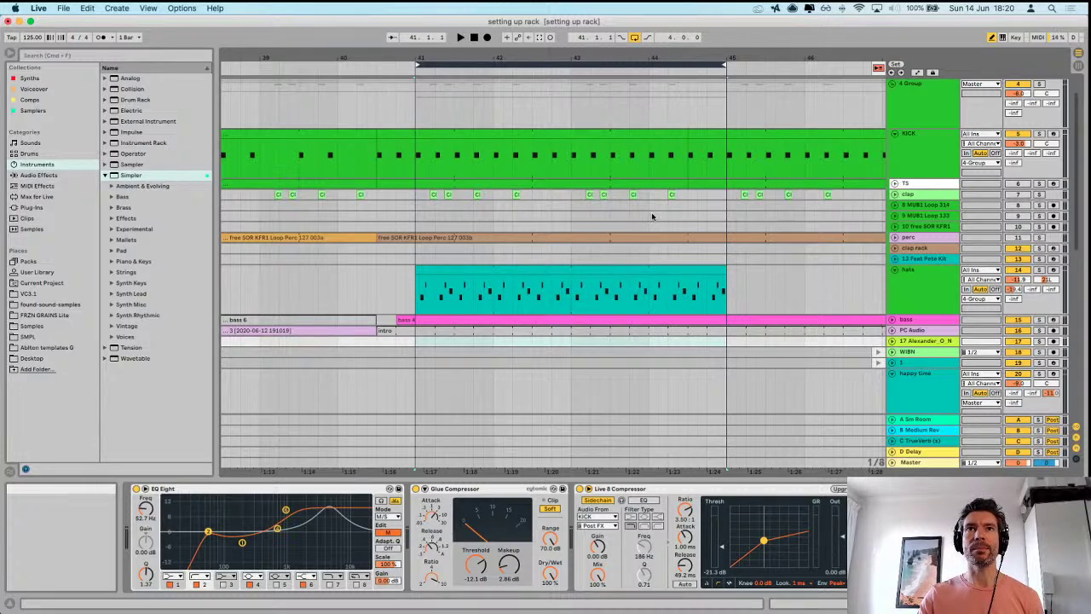
- Move the four-bar loop to bar 71 and unfold the 13 Feat Pete Kit track
scroll(653, 216, "up", 2)
scroll(684, 202, "down", 6)
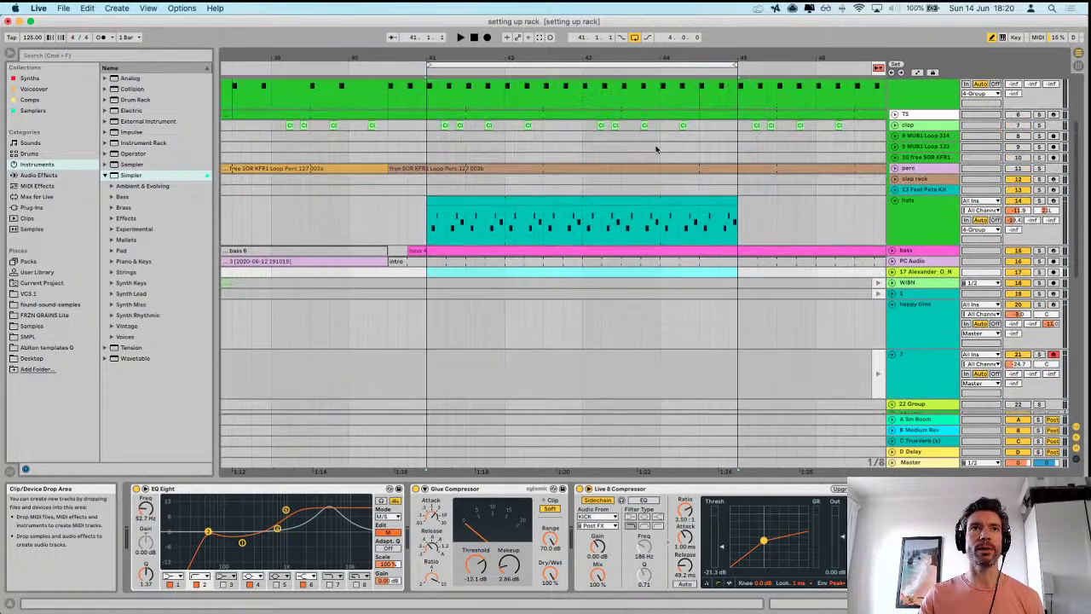
left_click_drag(572, 58, 572, 86)
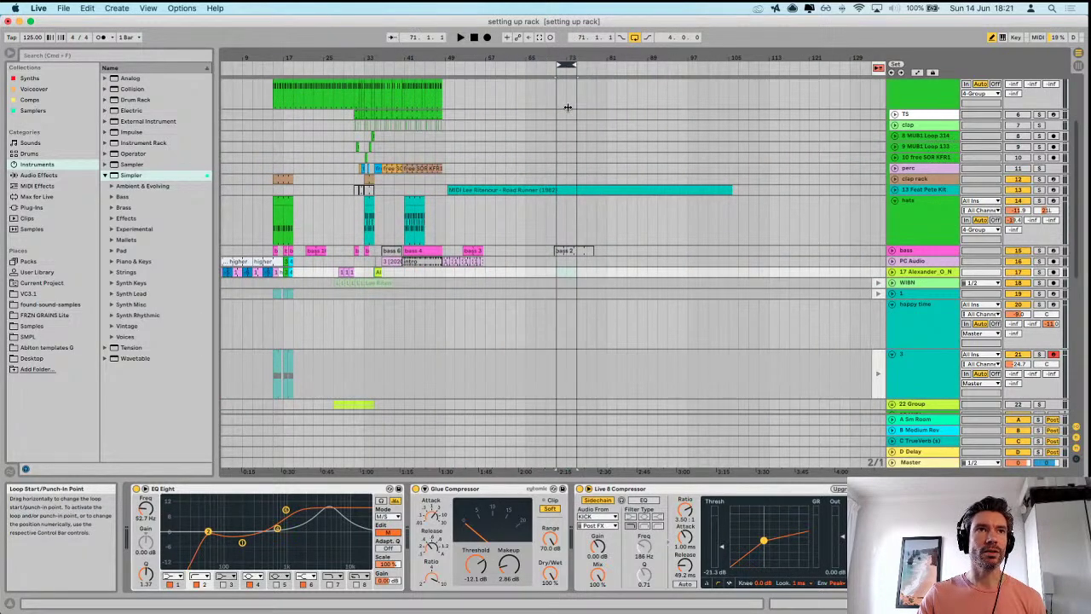
left_click(895, 190)
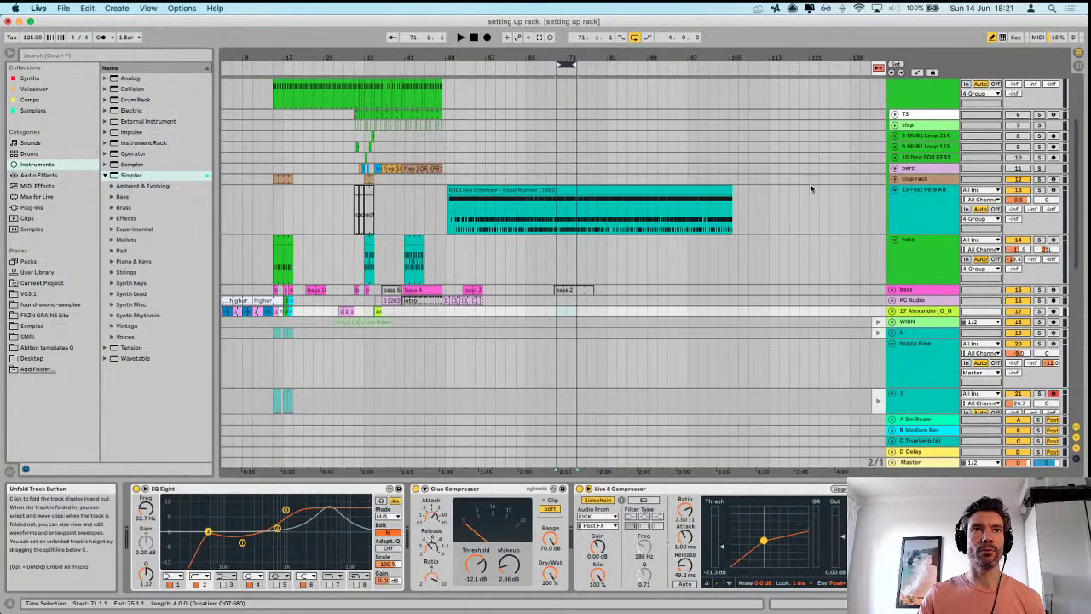
- Check the notes of the Road Runner MIDI clip on track 13 and close its clip view
left_click_drag(562, 55, 580, 128)
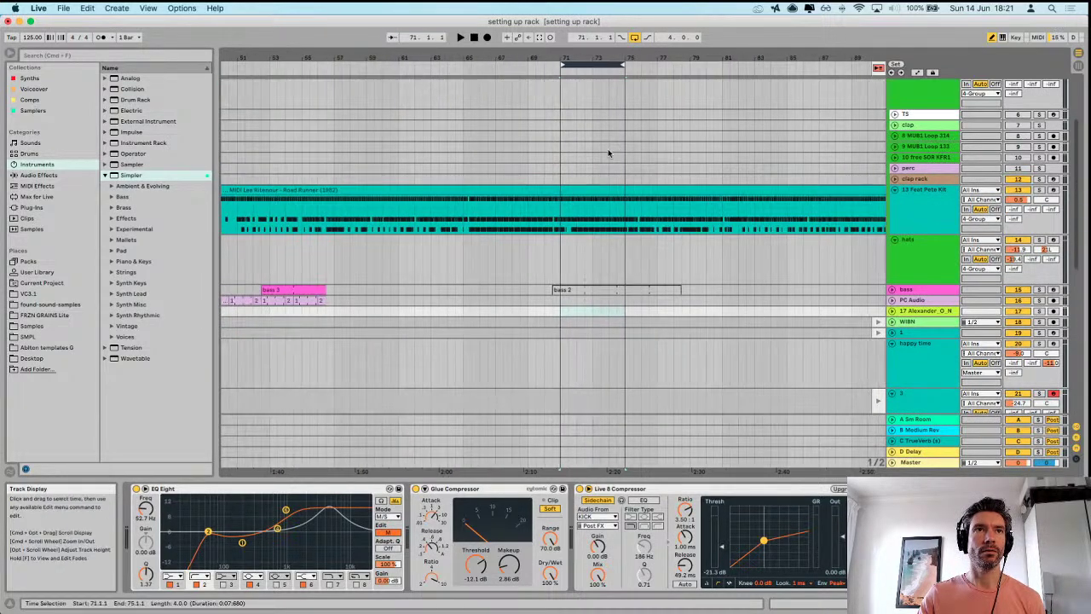
double_click(584, 190)
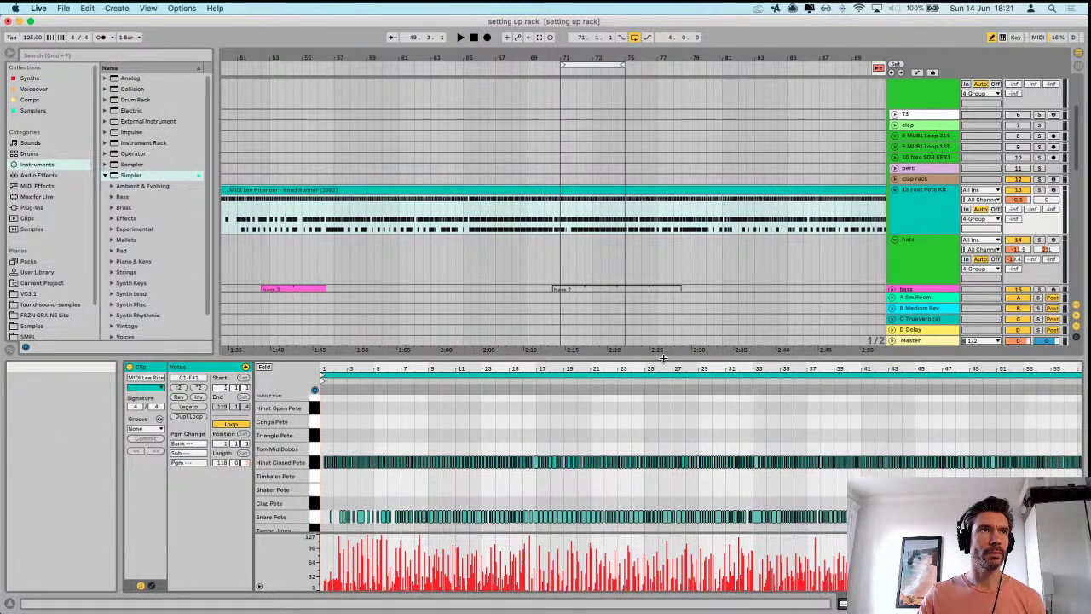
key("super+alt+l")
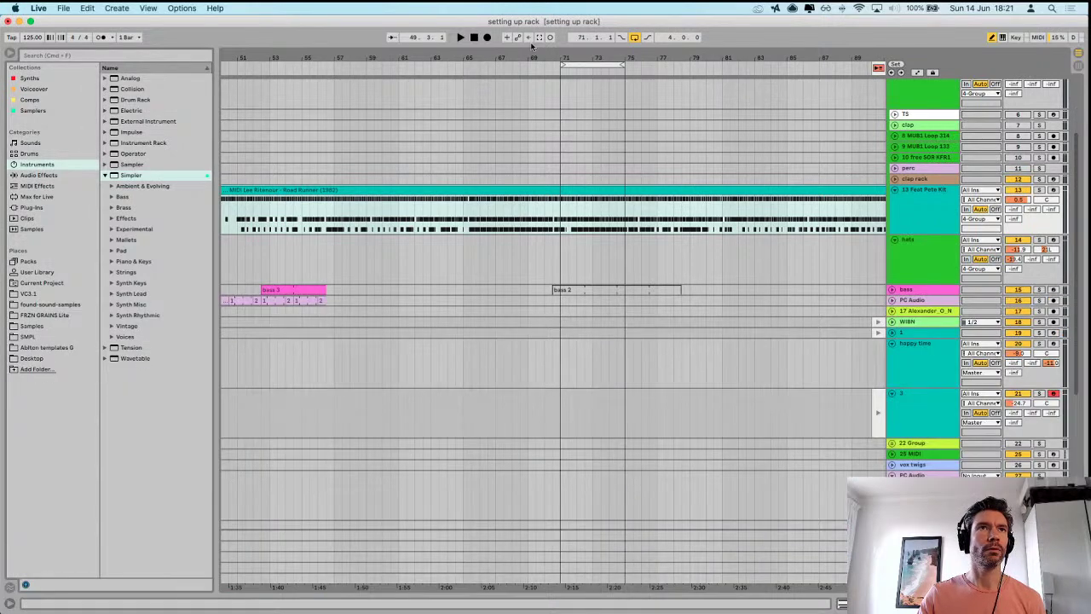
- Look over the whole arrangement, from the Synth pad track down to the sample tracks below 04 Daydreaming
left_click_drag(577, 69, 543, 30)
scroll(555, 332, "up", 4)
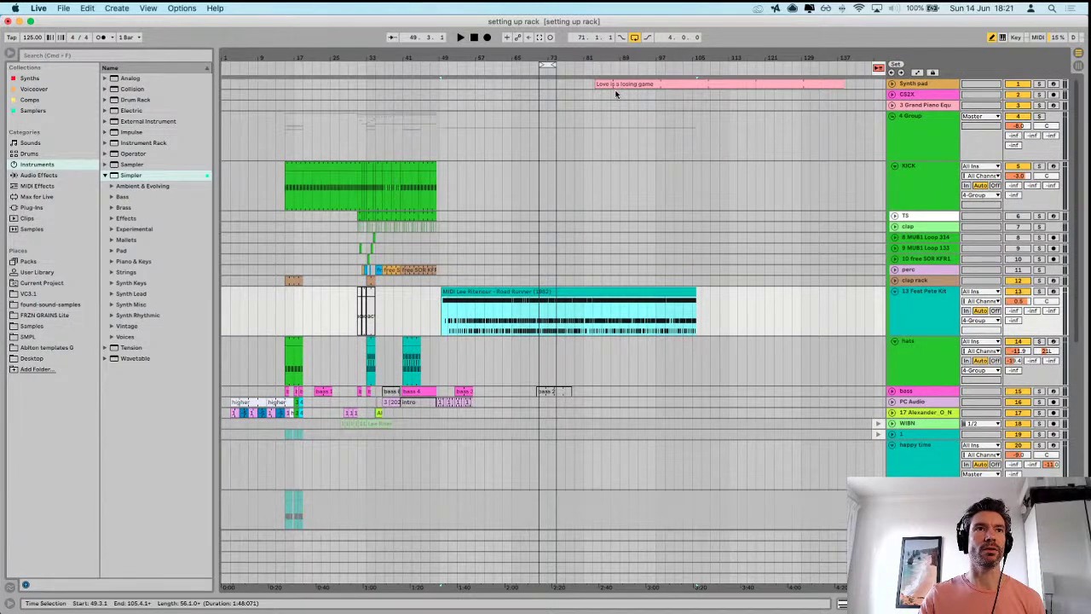
scroll(611, 240, "down", 10)
scroll(610, 240, "up", 3)
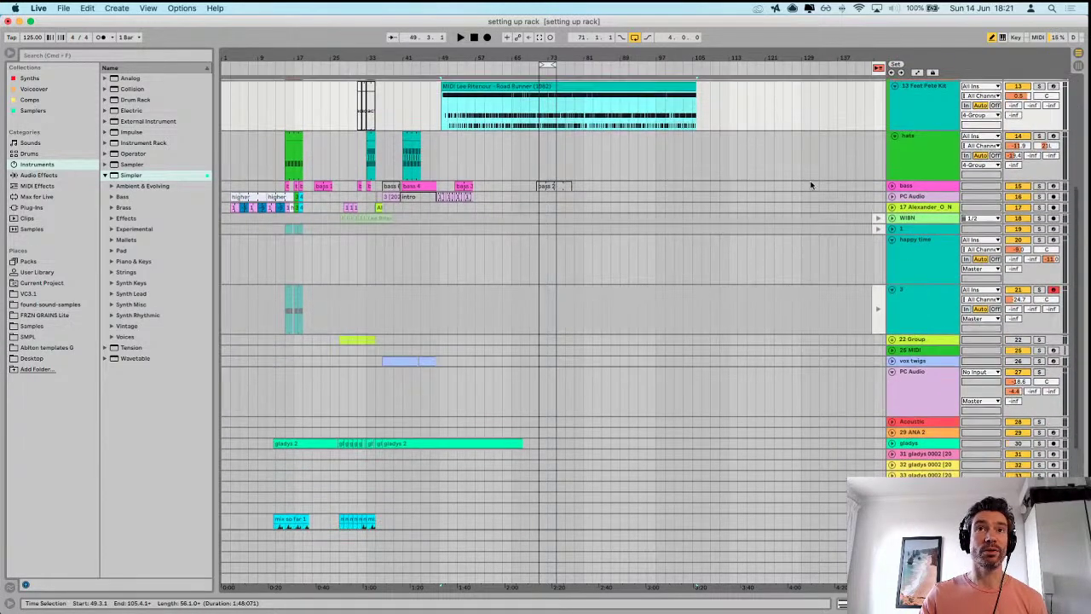
scroll(756, 238, "down", 6)
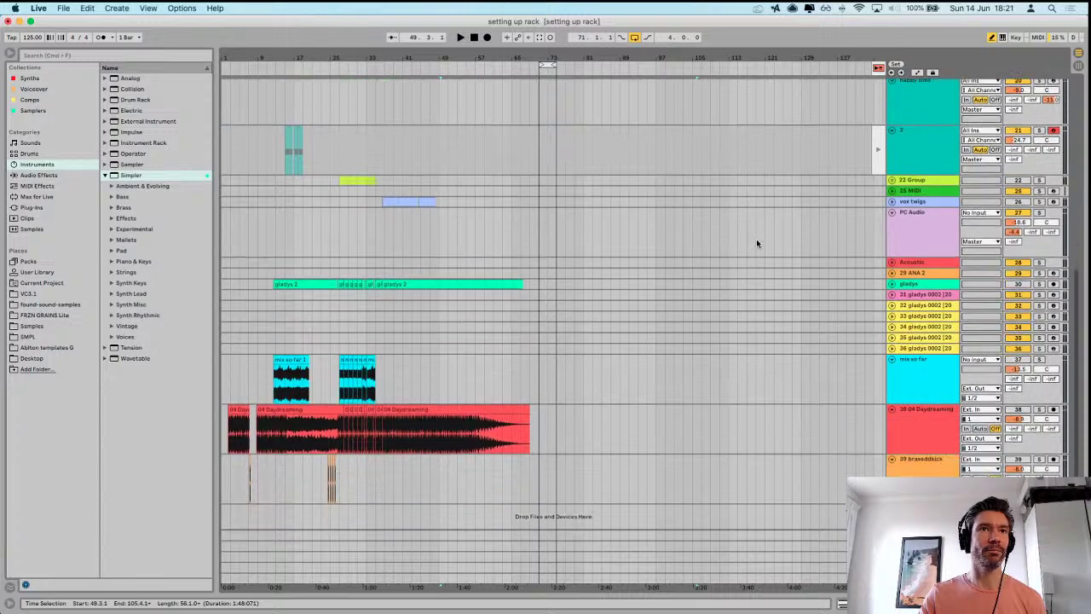
scroll(819, 245, "up", 14)
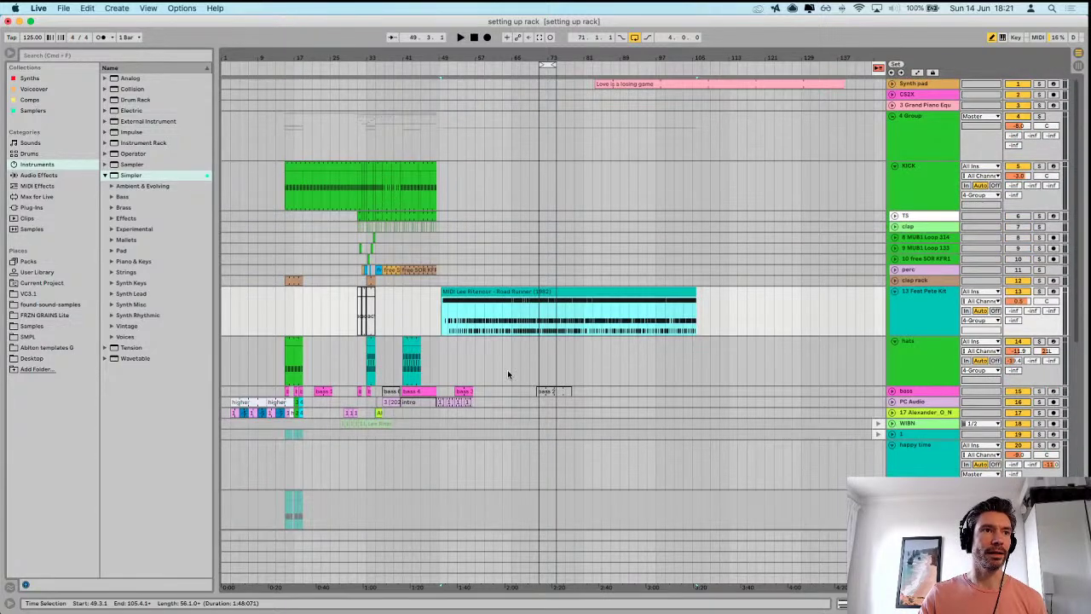
scroll(507, 373, "down", 1)
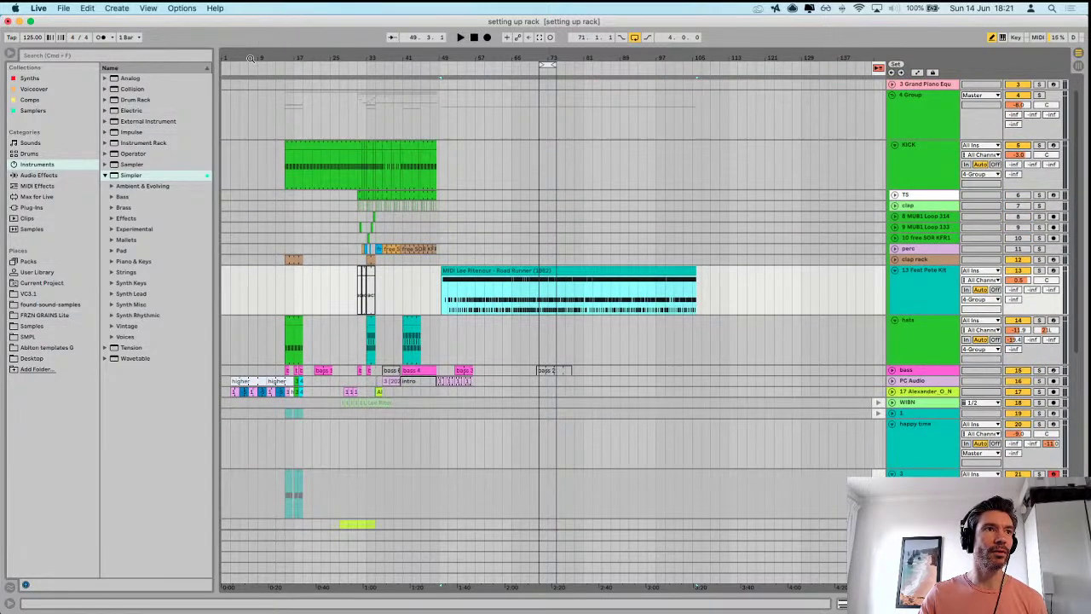
key("z")
scroll(659, 316, "left", 10)
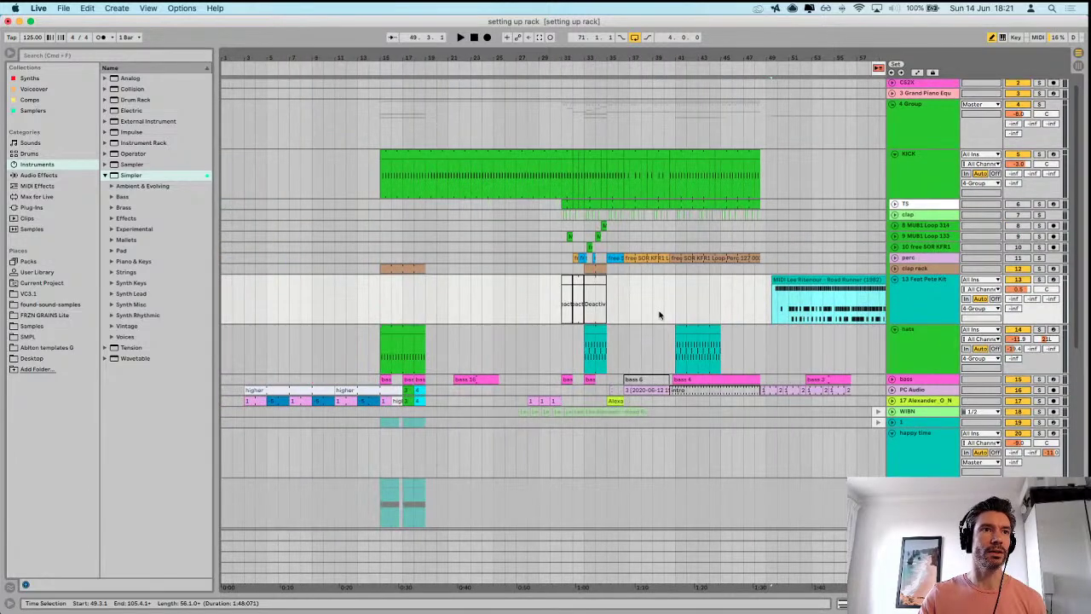
- Unfold track 17 and open the My_Gift_To_You audio clip at bar 35 to examine its sample waveform
left_click(893, 401)
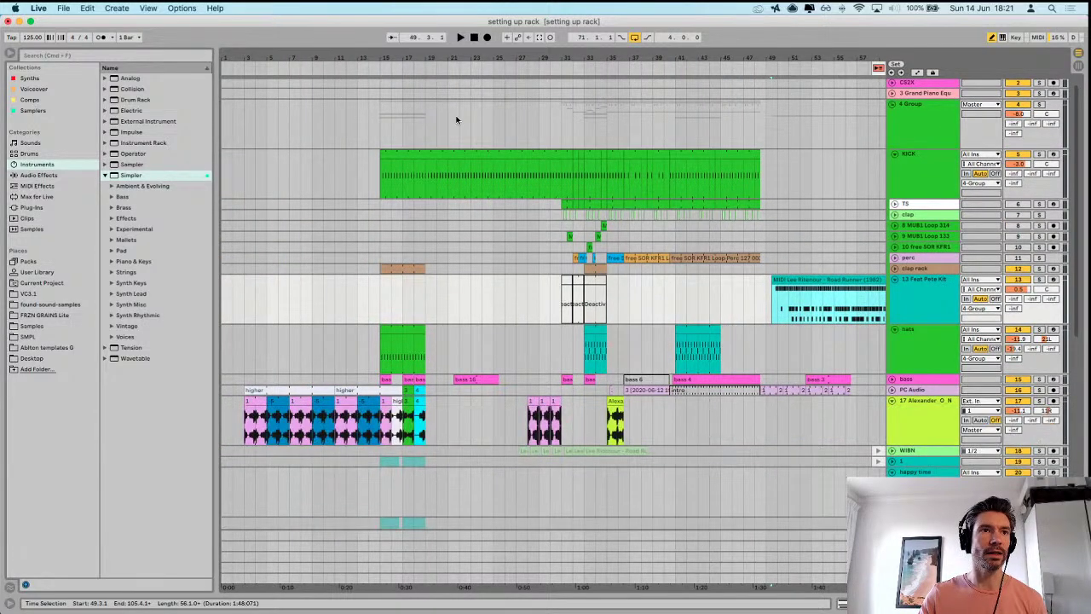
mouse_move(602, 73)
left_mouse_down()
mouse_move(604, 94)
mouse_move(399, 188)
mouse_move(175, 192)
left_mouse_up()
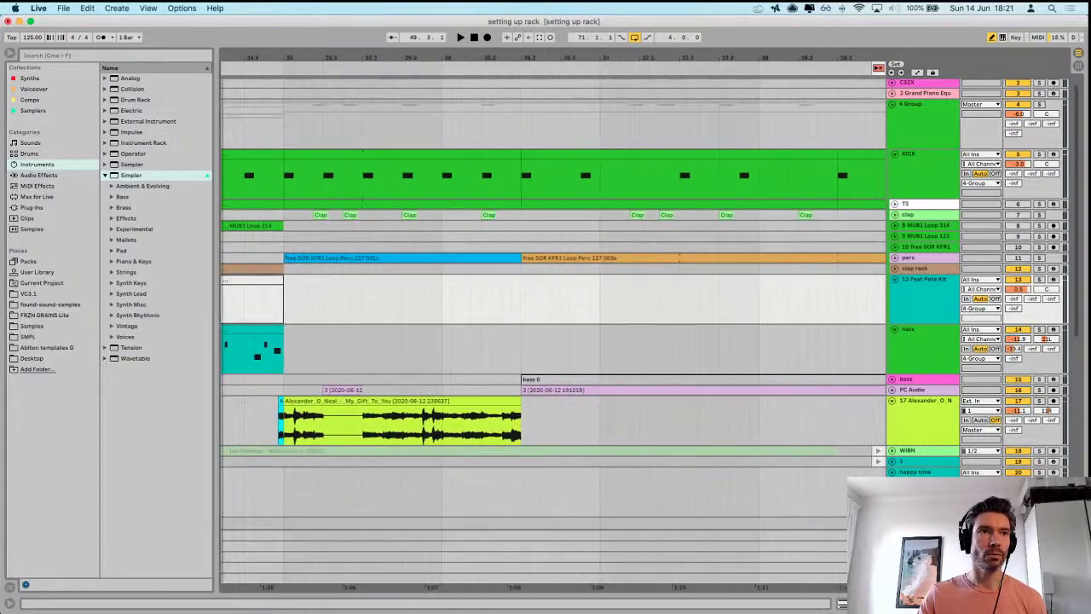
left_click(520, 409)
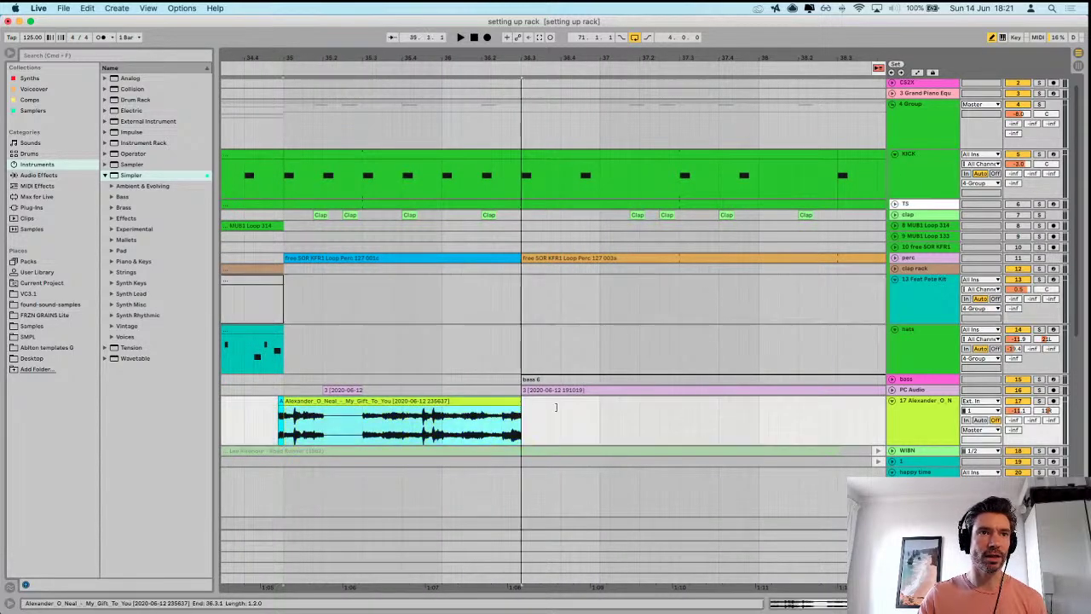
double_click(480, 407)
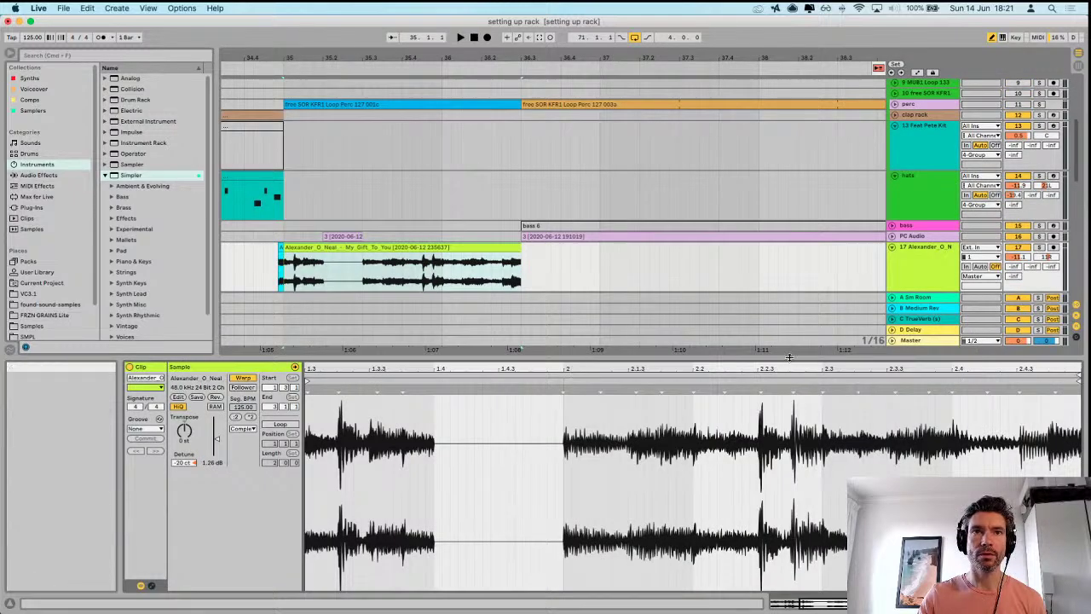
- Move the My_Gift_To_You clip's start marker back to 1.1.1 and solo its track
scroll(810, 409, "up", 3)
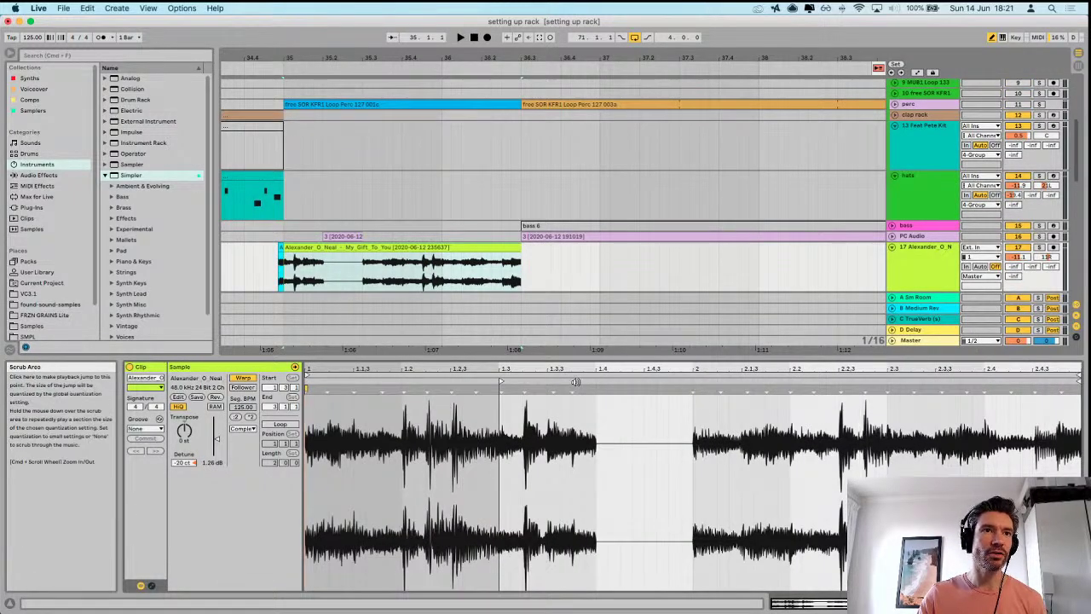
left_click_drag(502, 382, 300, 394)
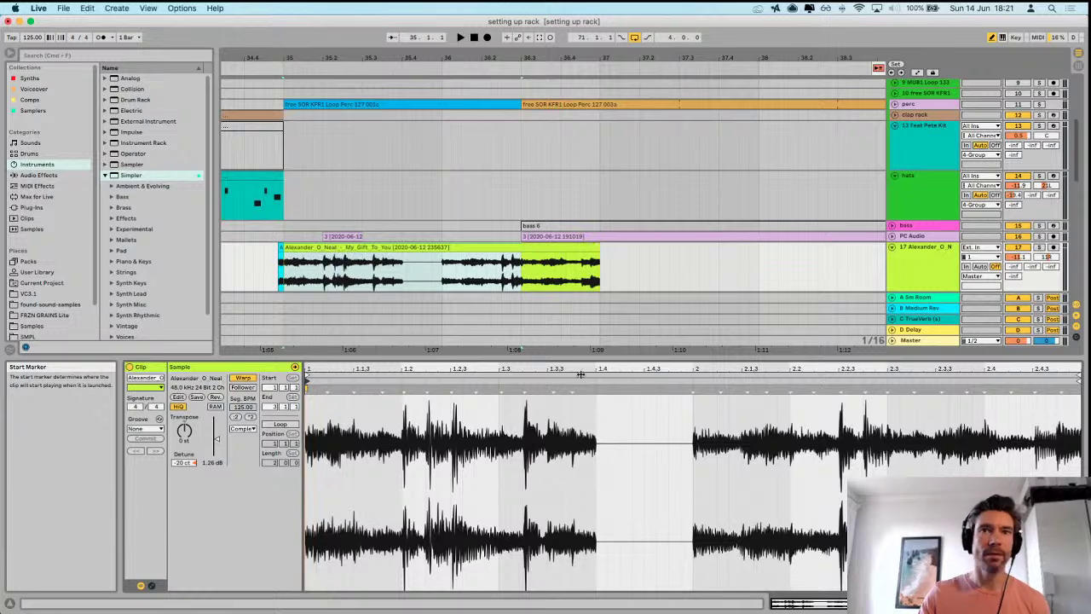
left_click(1041, 247)
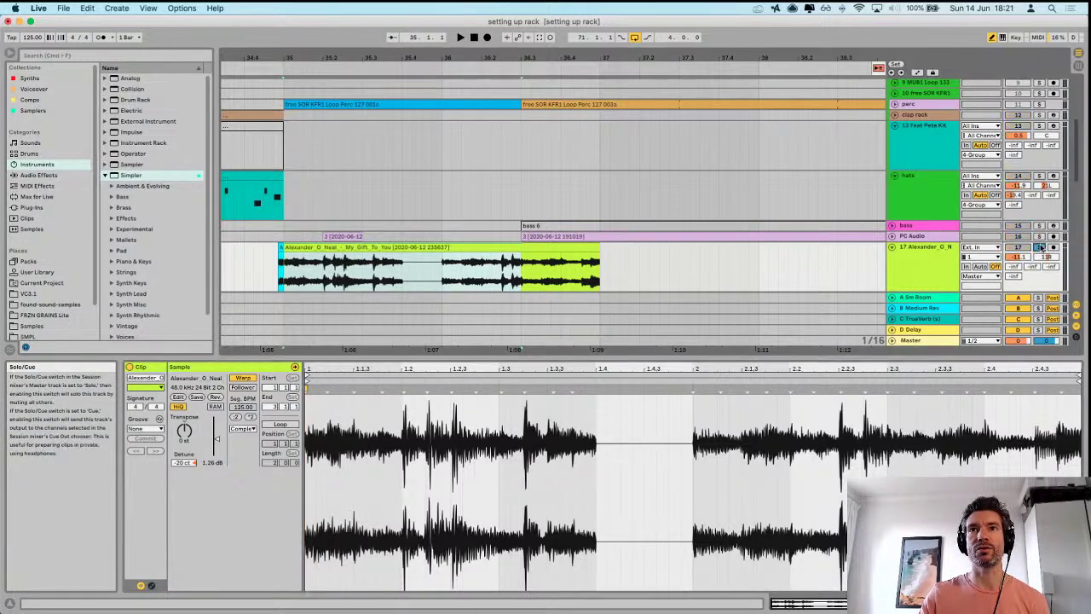
- Deactivate the EQ Eight, Glue Compressor and Live 8 Compressor on track 17
left_click(945, 278)
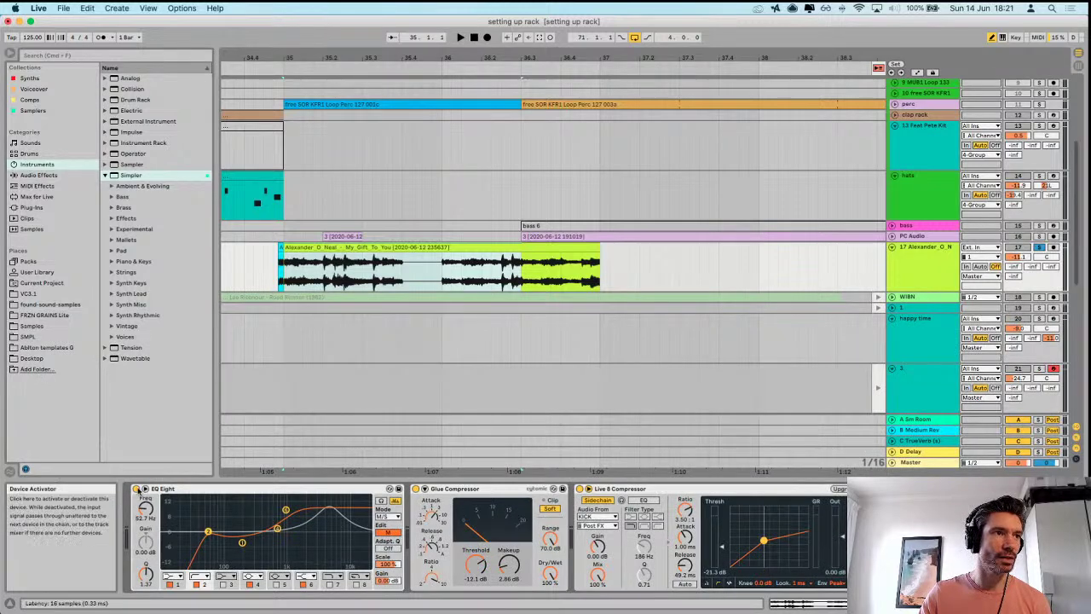
left_click(137, 488)
left_click(415, 488)
left_click(580, 489)
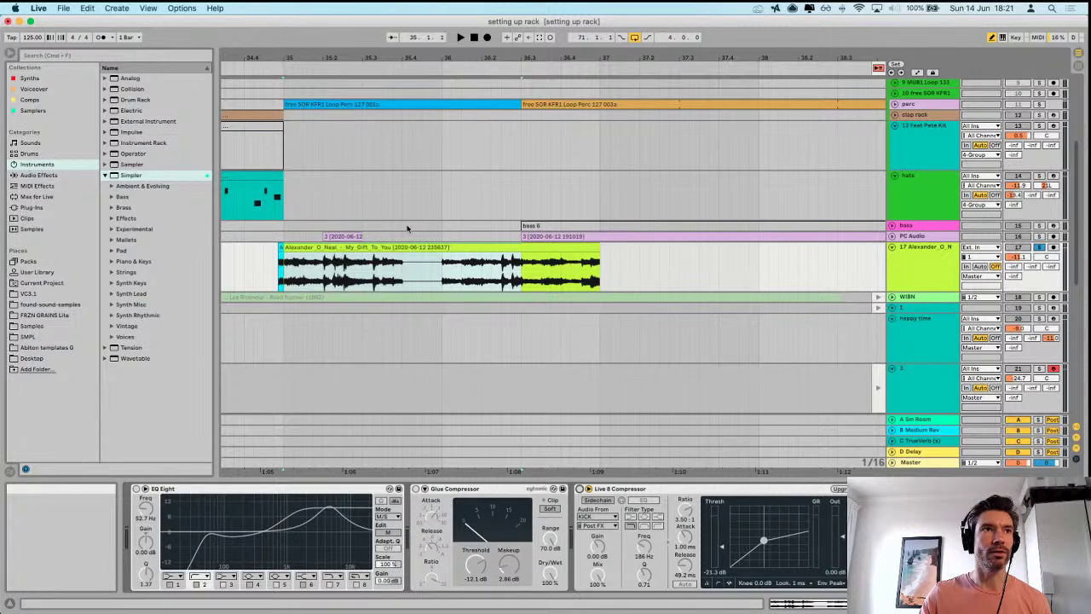
- Loop the two-bar My_Gift_To_You clip from bar 35 and audition it
left_click(384, 247)
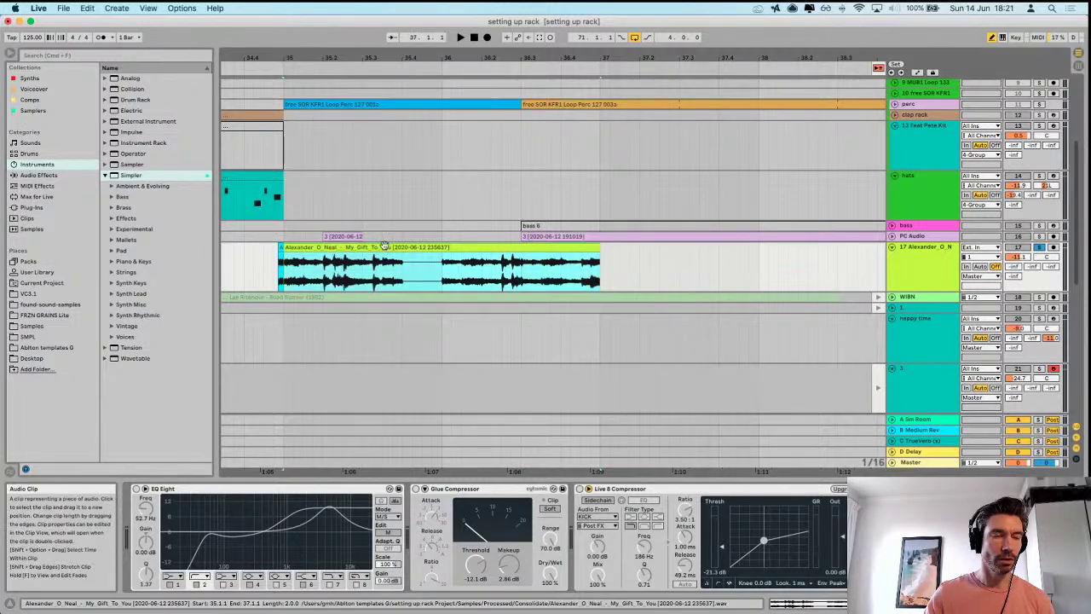
key("space")
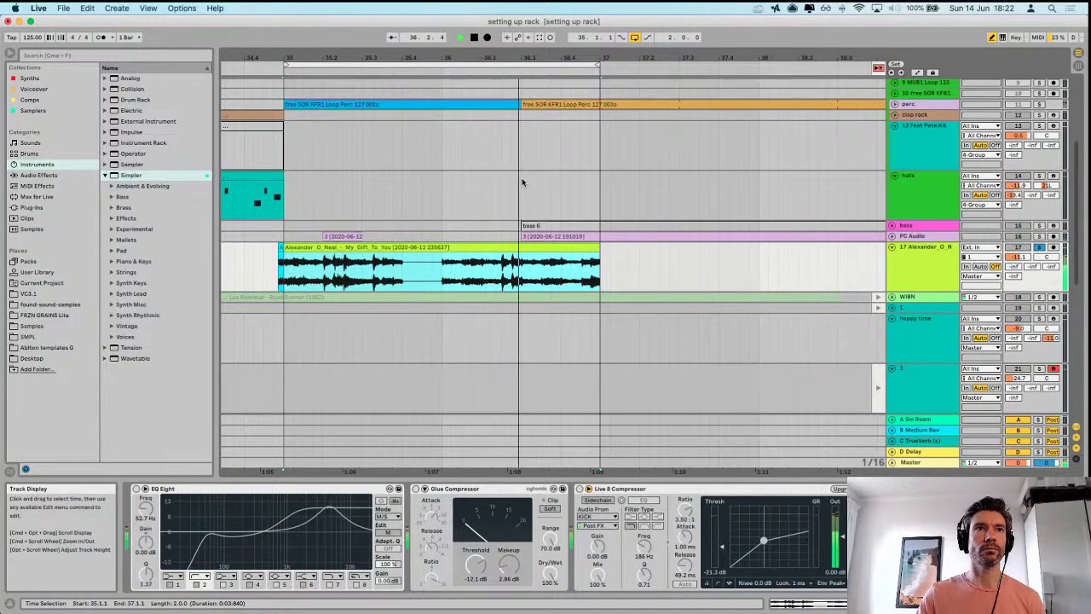
left_click_drag(596, 61, 616, 58)
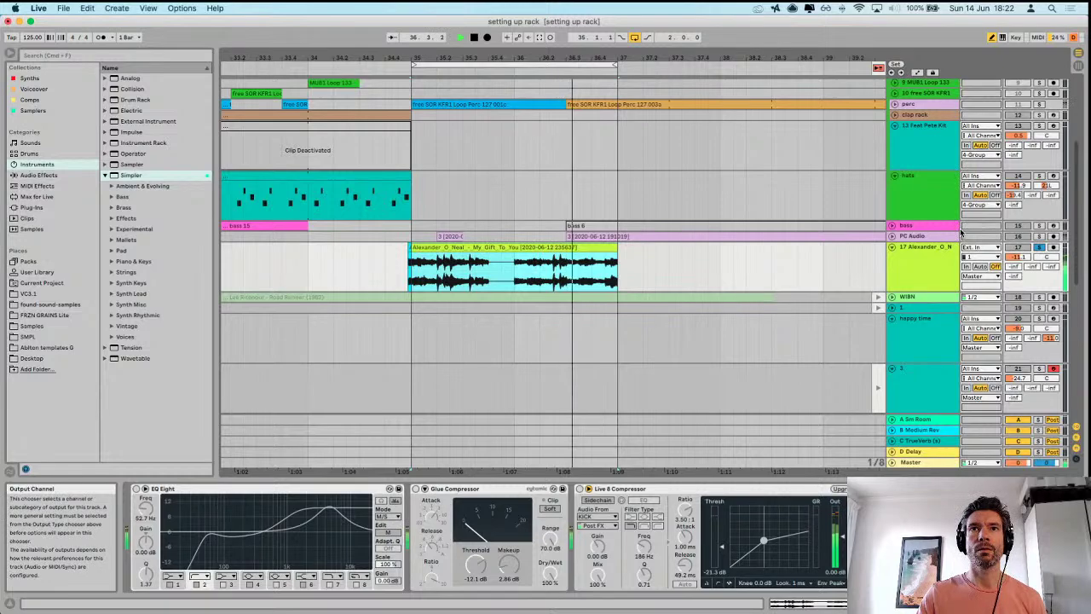
key("space")
- Solo and record-arm the 3 Grand Piano track, and enable solo on track 17
scroll(964, 217, "up", 5)
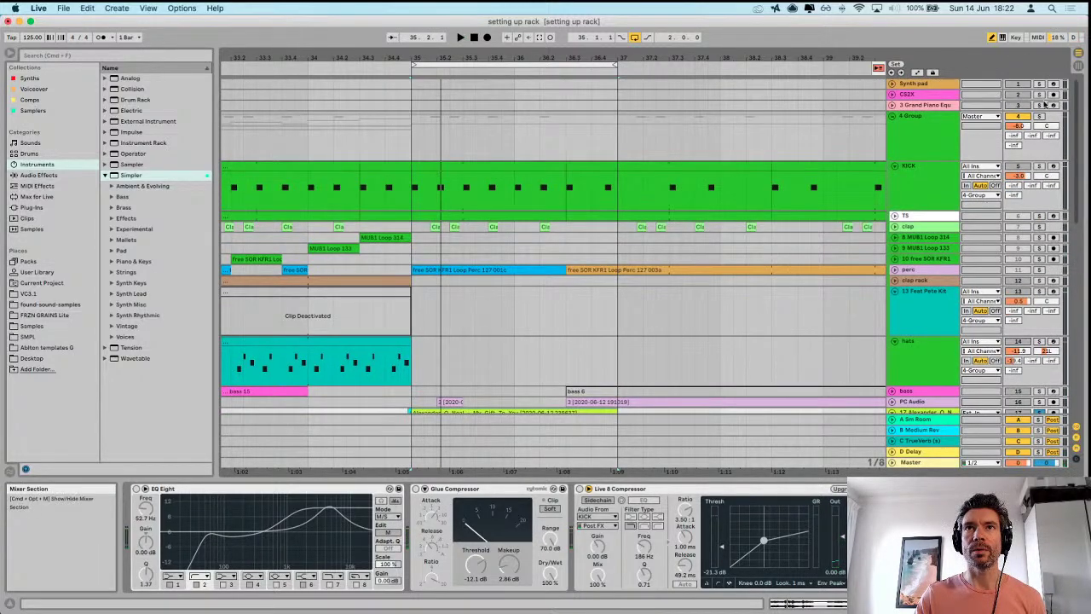
left_click(1039, 105)
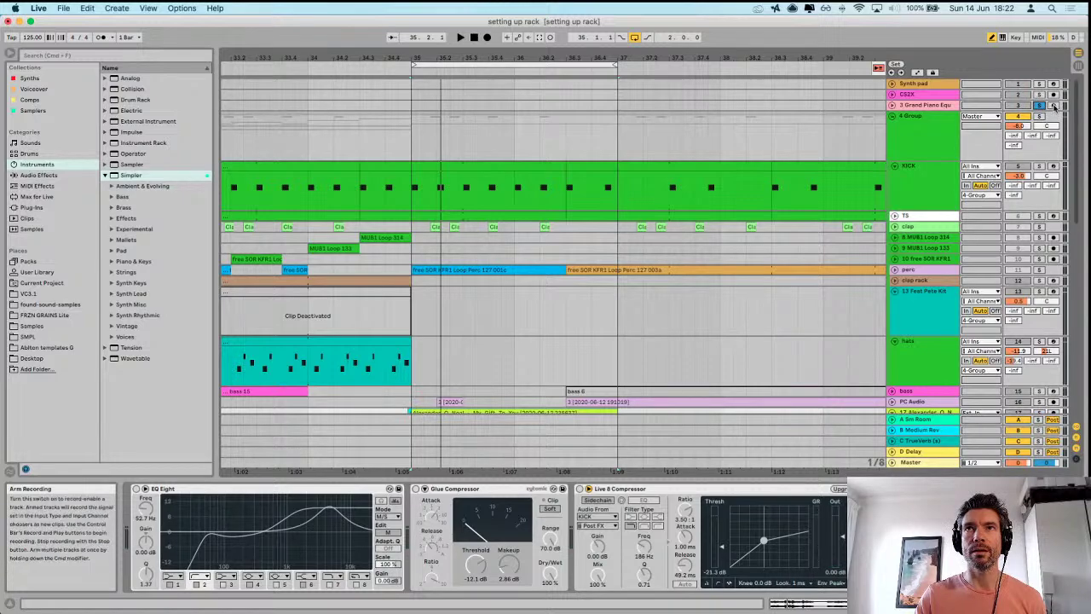
left_click(1055, 106)
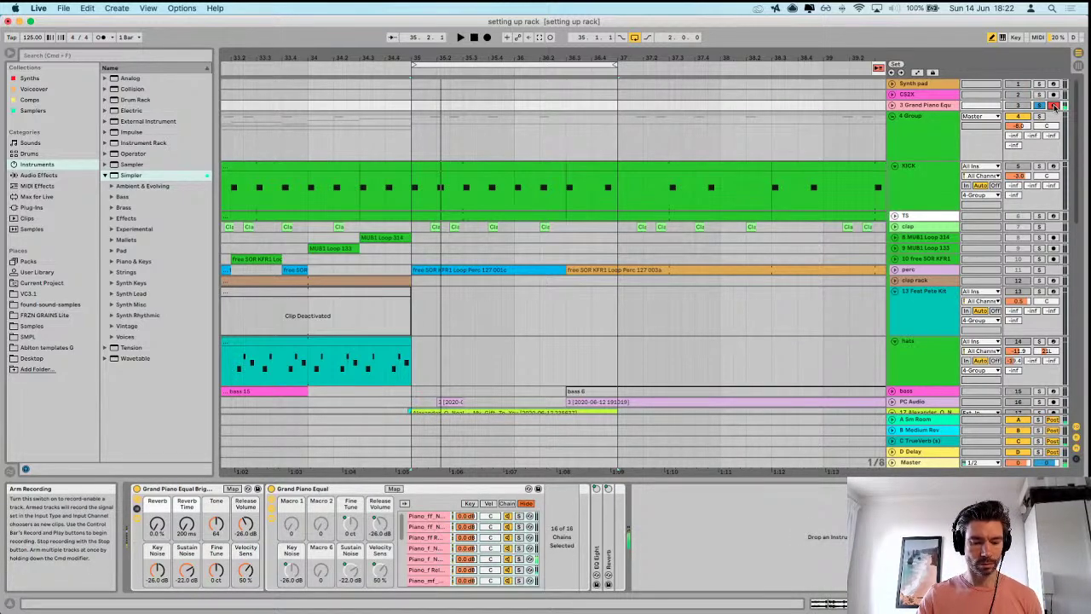
scroll(671, 212, "down", 8)
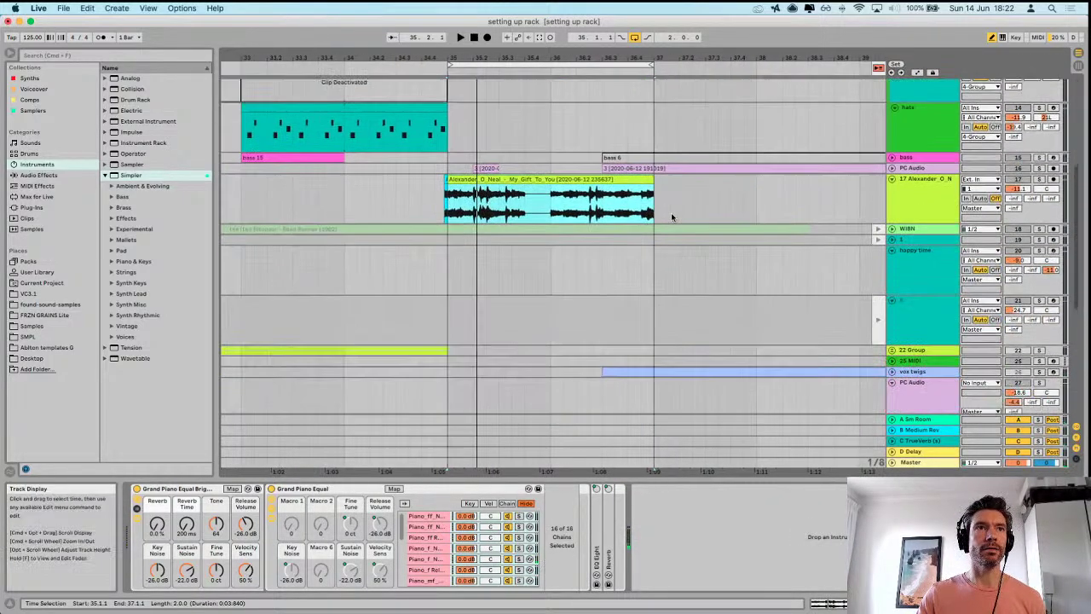
left_click(1038, 179)
- Audition the looped sample in short passes to compare it with the armed grand piano
key("space")
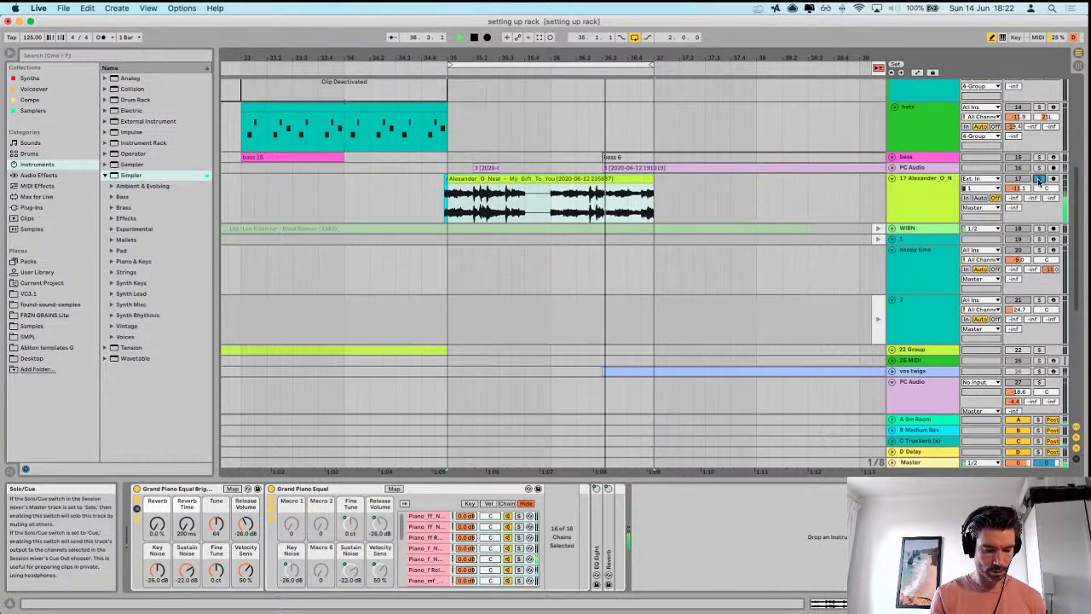
key("space")
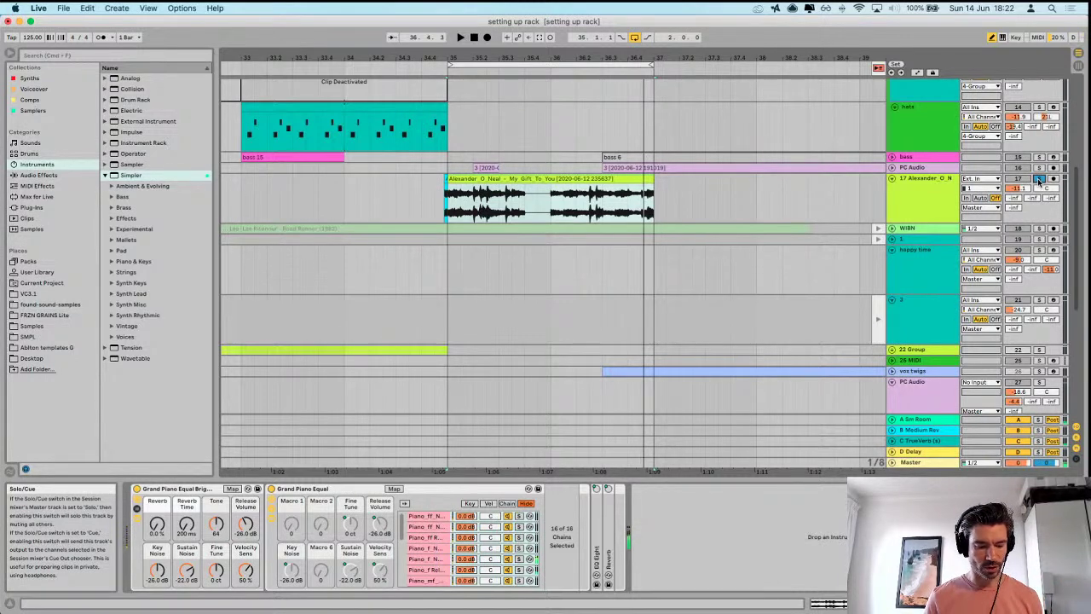
key("space")
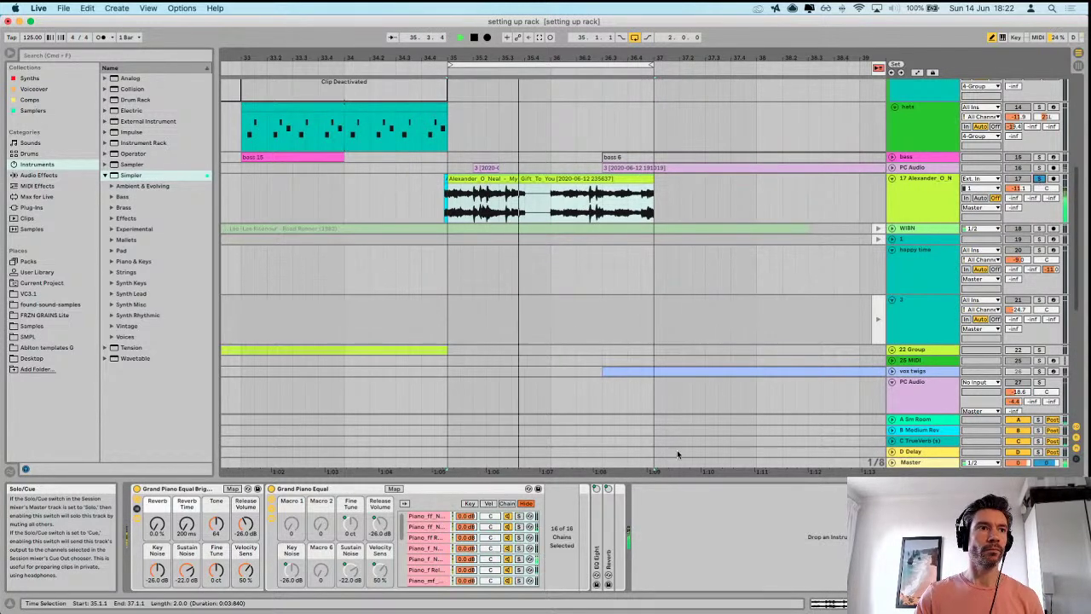
key("space")
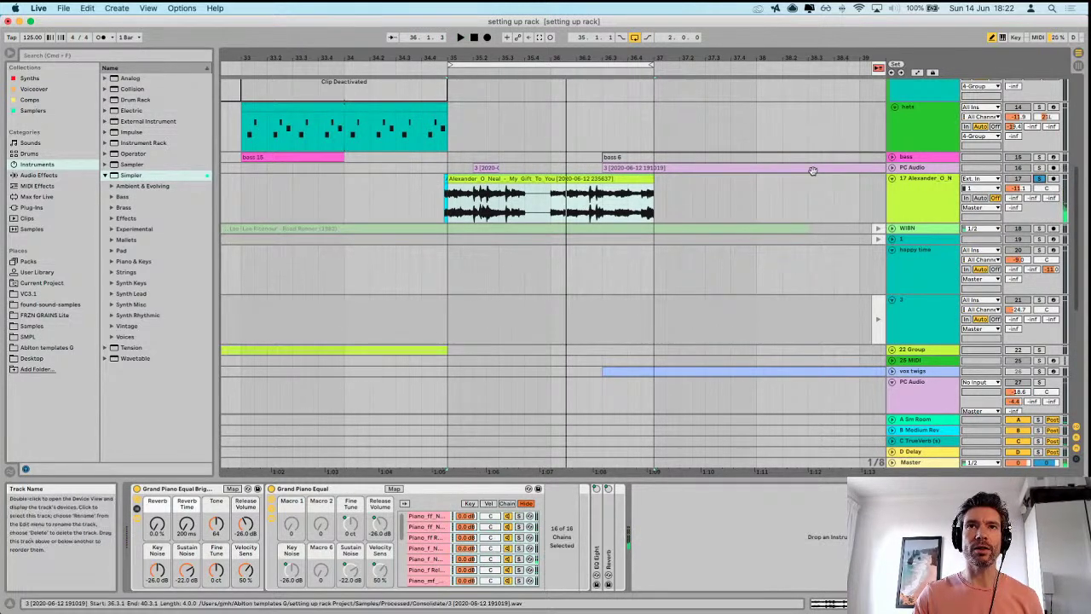
- Reset the My_Gift_To_You clip's detune to 0 ct and audition the loop
double_click(536, 178)
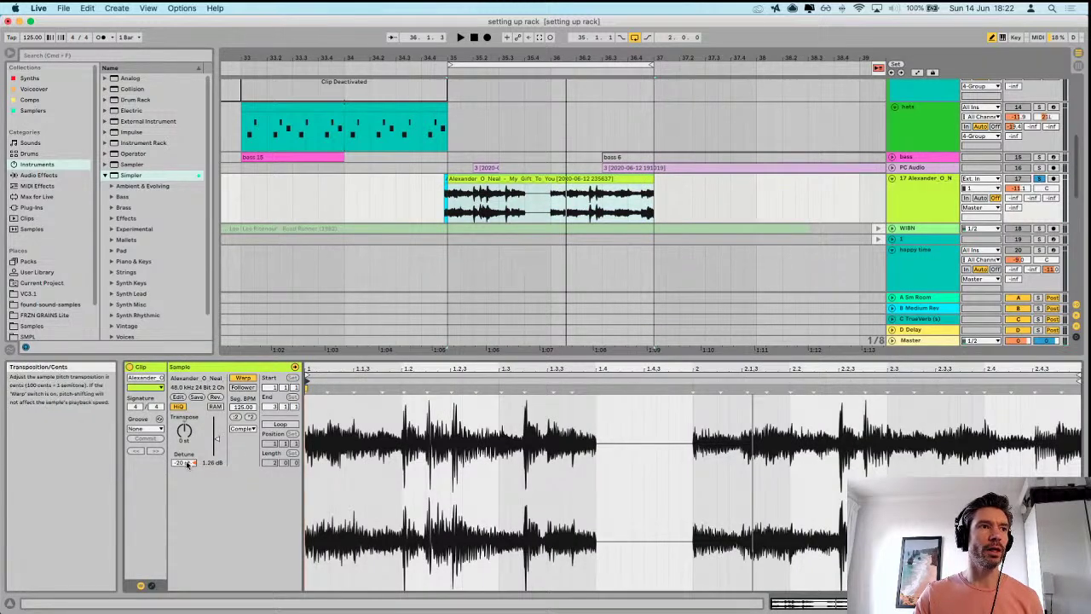
left_click(195, 463)
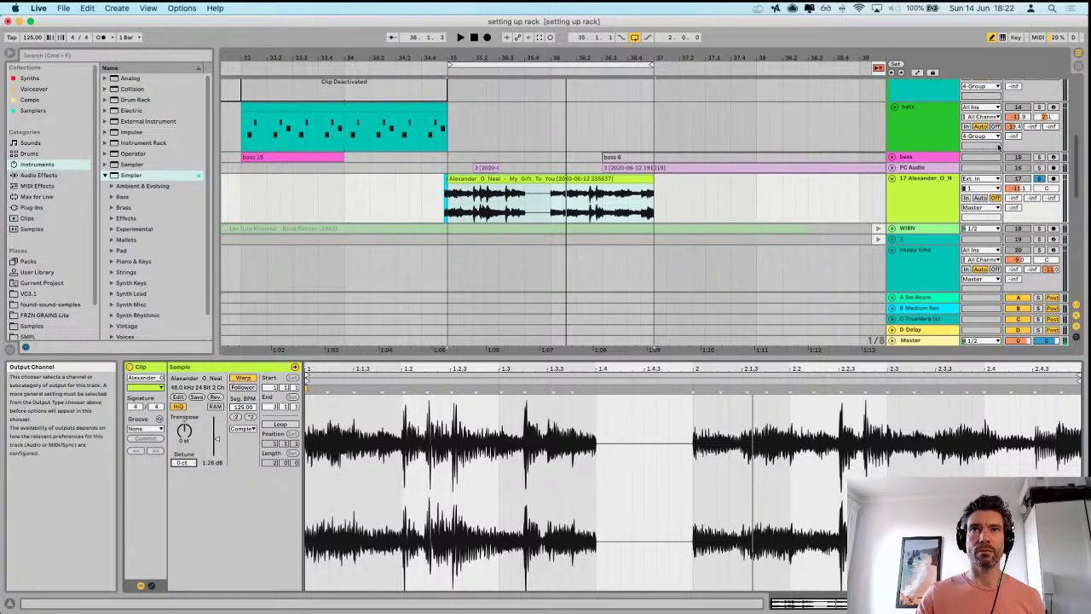
key("space")
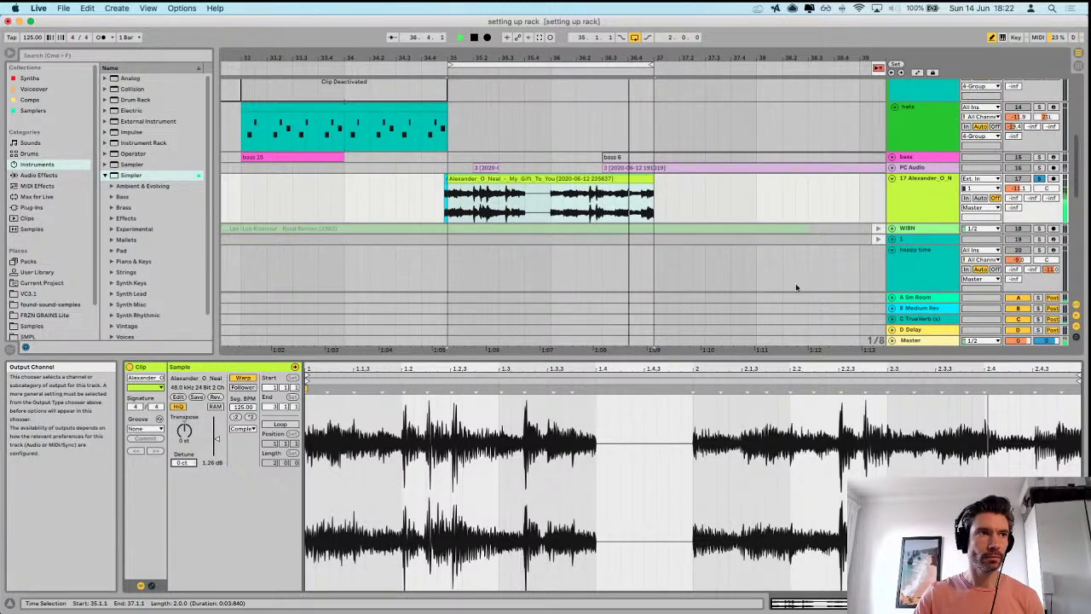
- Set the My_Gift_To_You clip's detune to -20 ct and audition the loop in short passes
left_click_drag(183, 462, 184, 490)
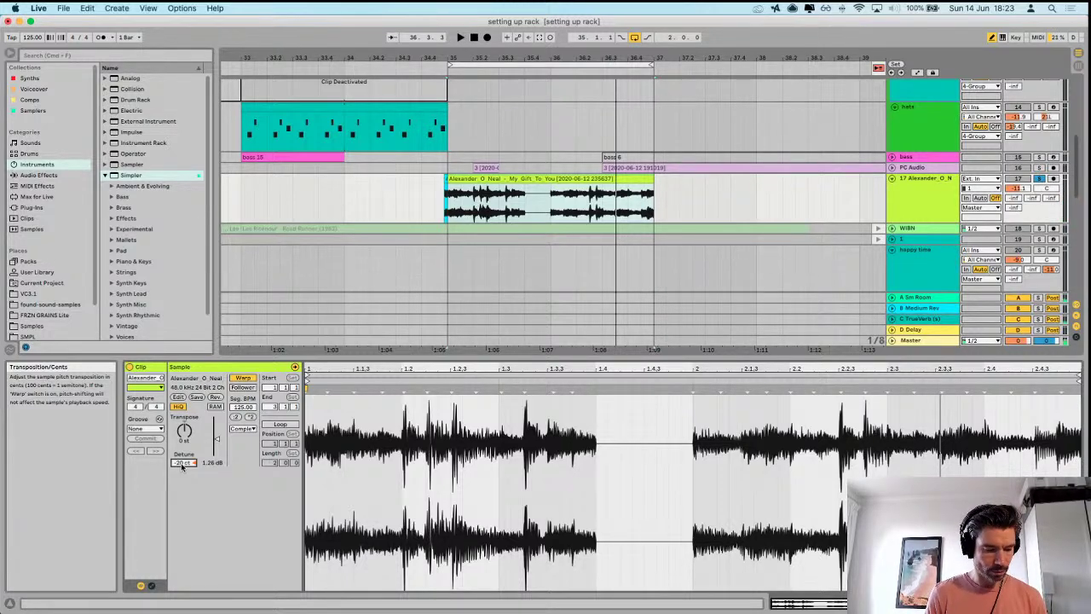
key("space")
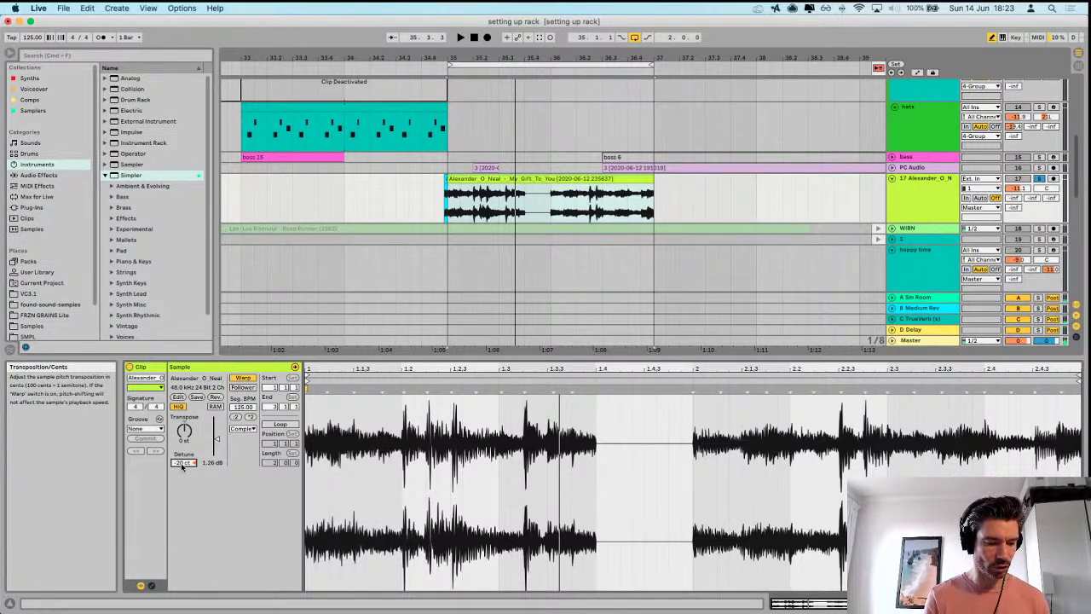
key("space")
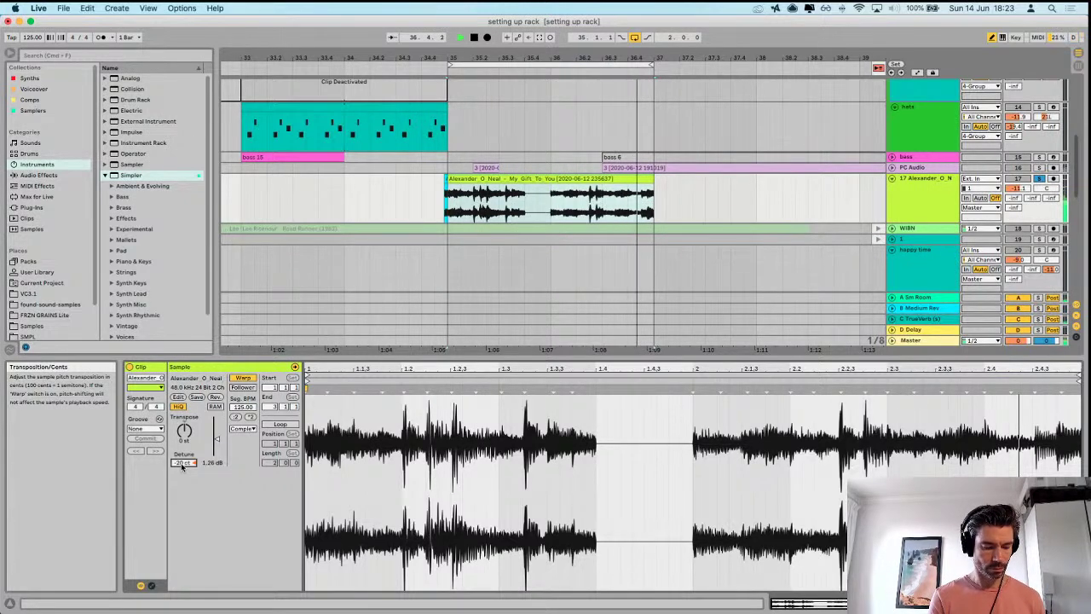
key("space")
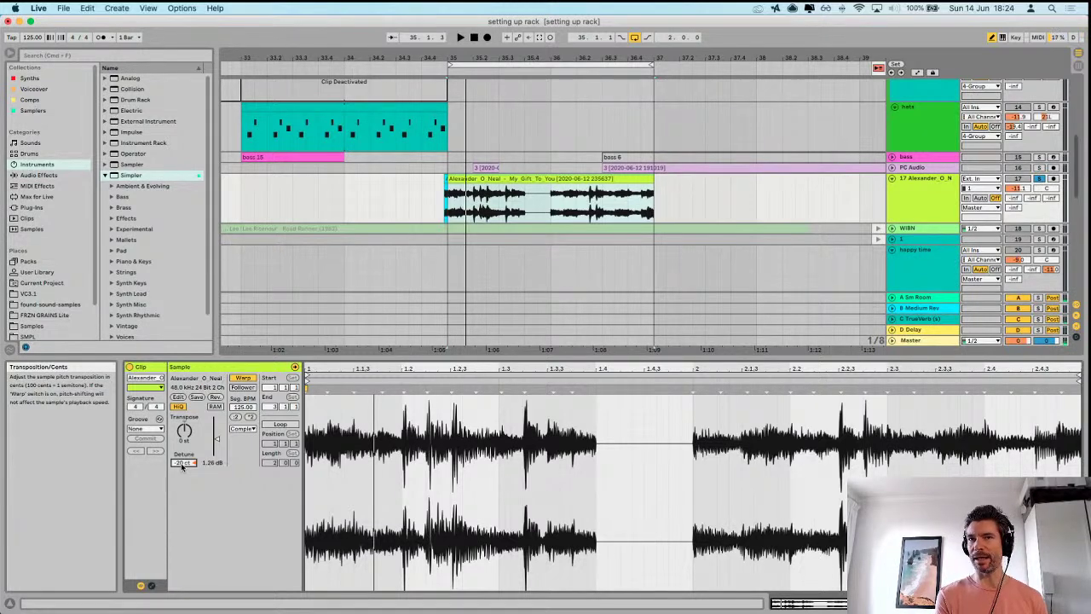
key("space")
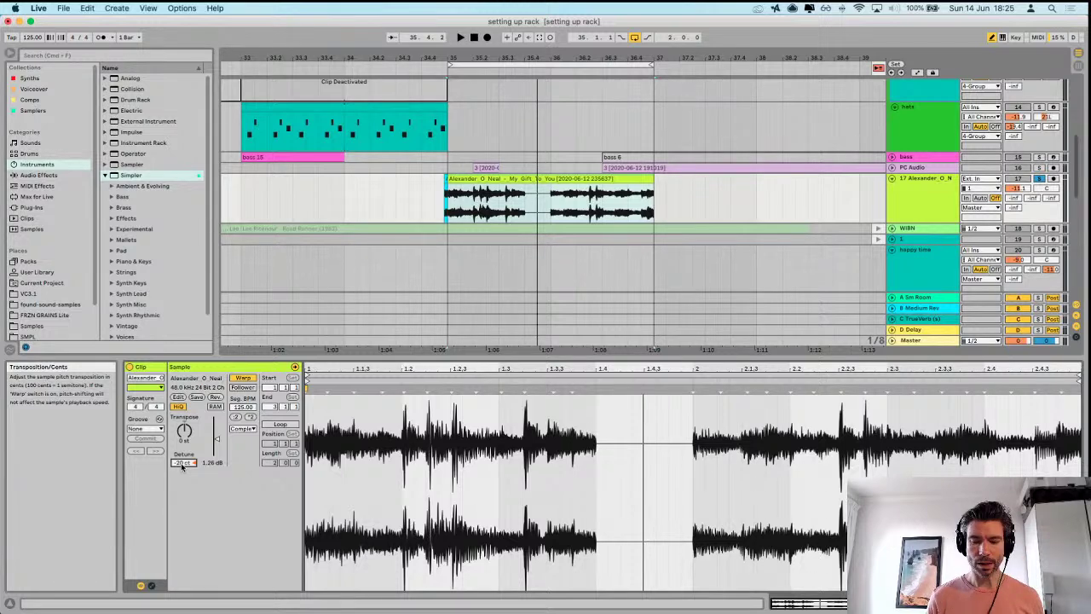
- Replay the detuned My_Gift_To_You loop from bar 35 several times to check its notes against the piano
left_click(598, 202)
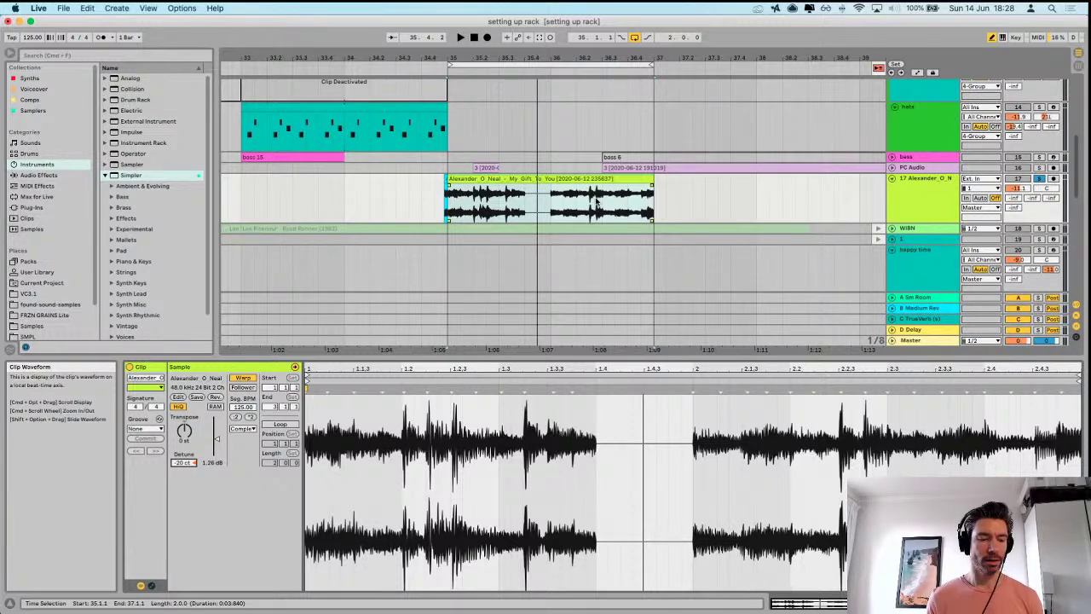
key("space")
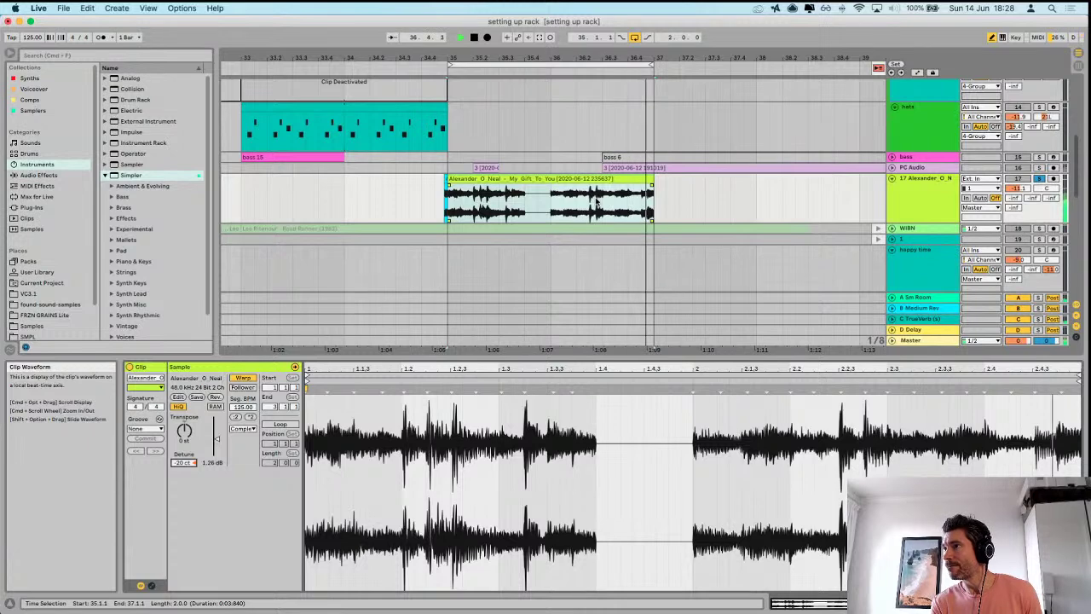
key("space")
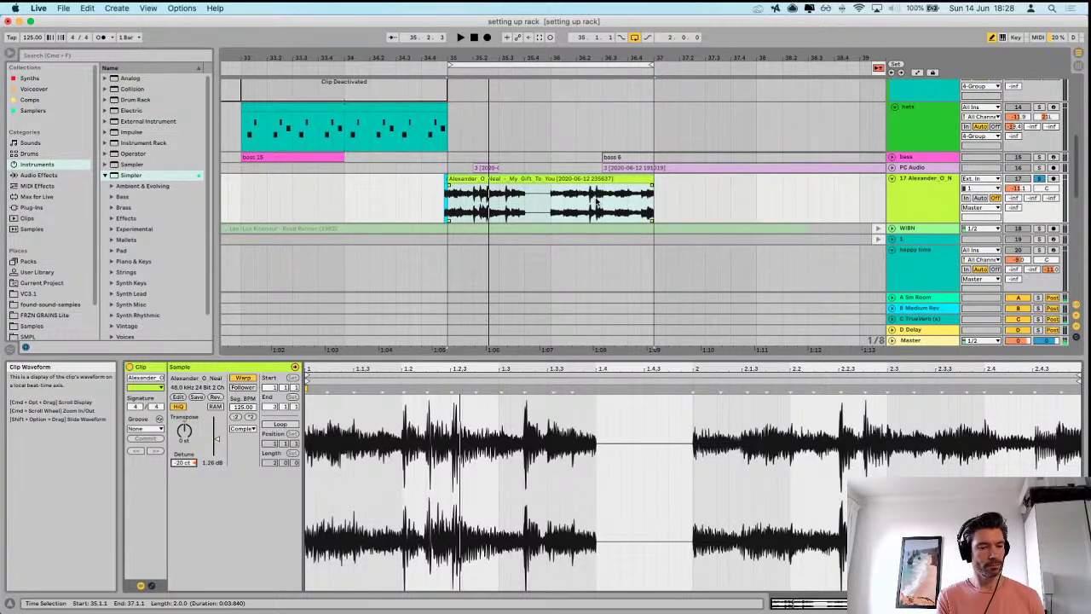
key("space")
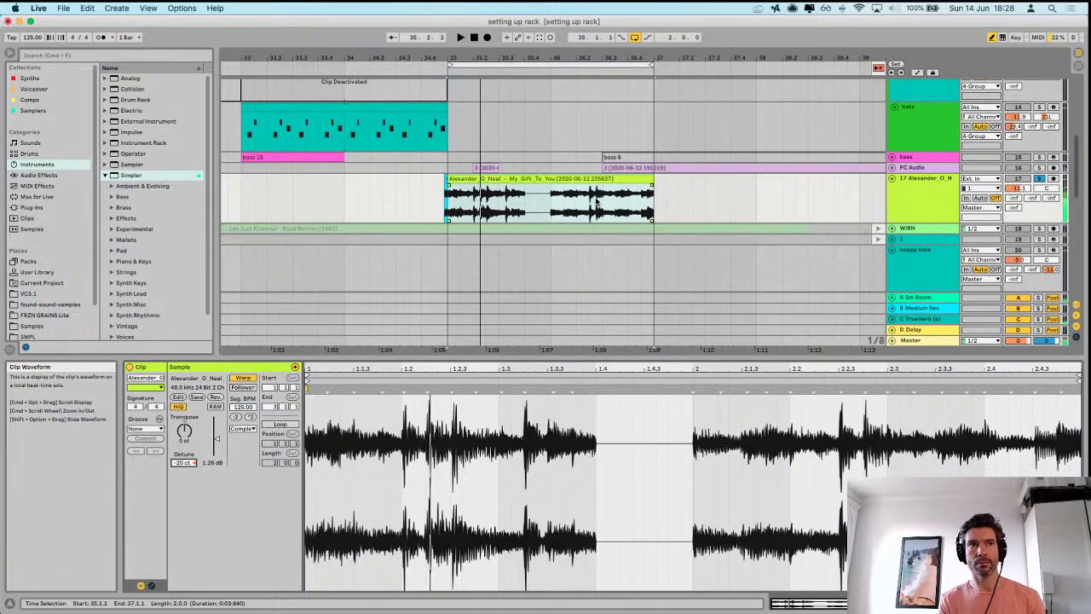
key("space")
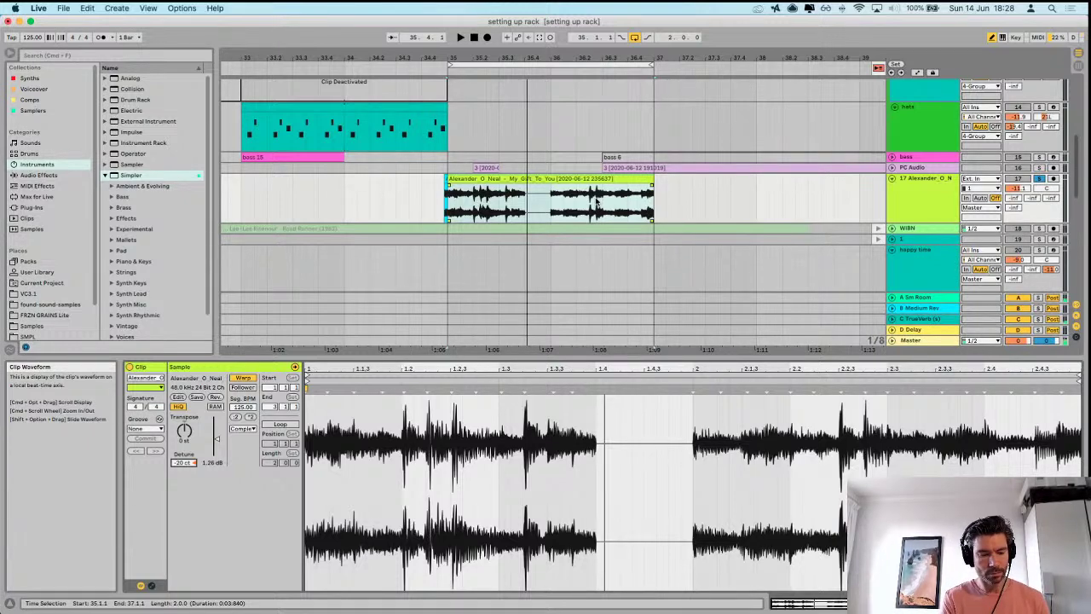
key("space")
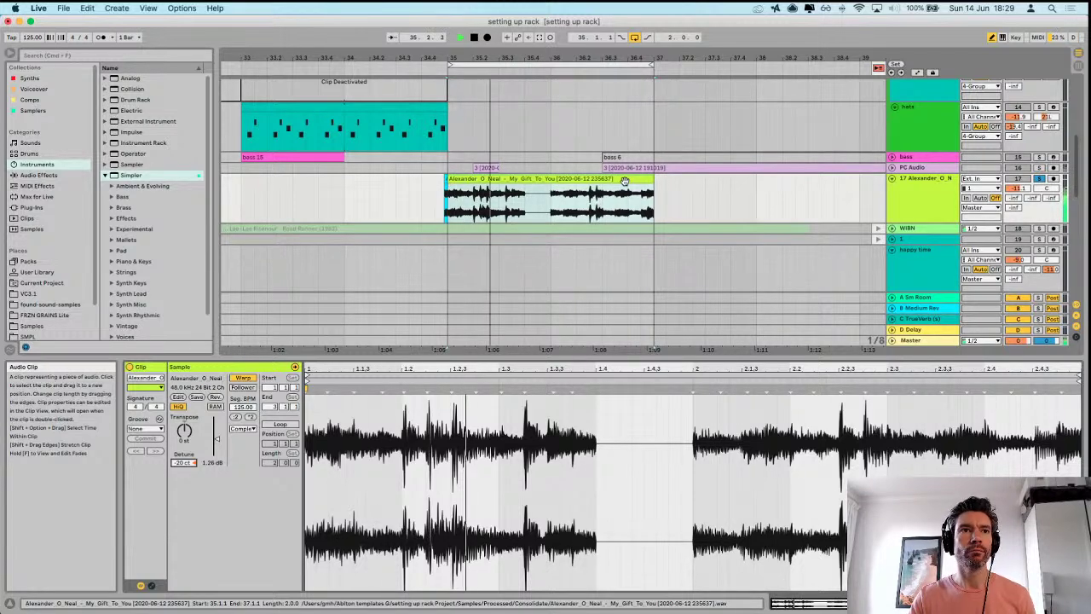
key("space")
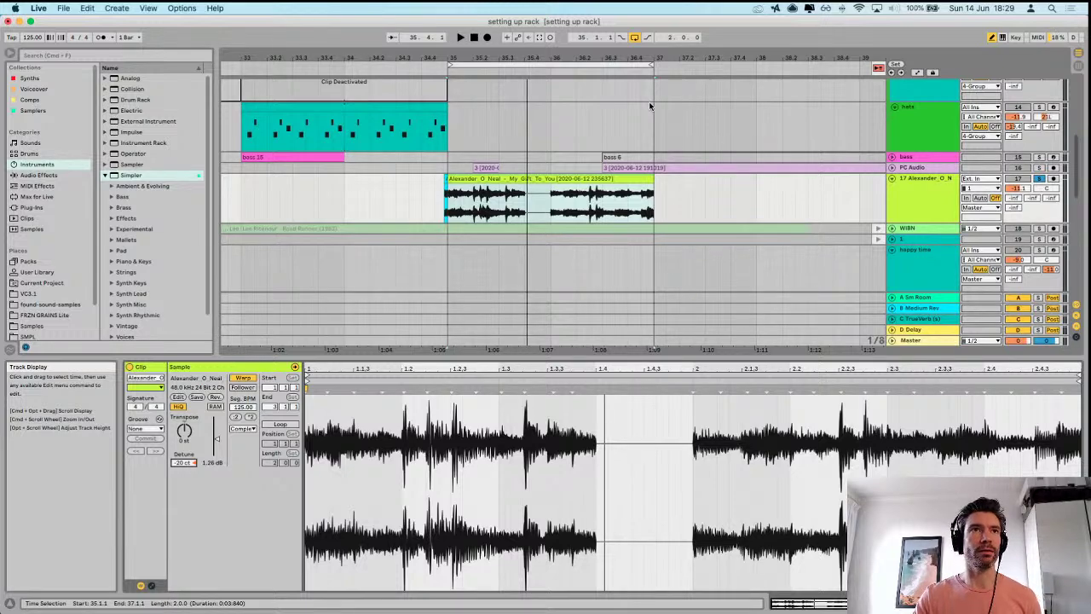
scroll(580, 177, "up", 3)
scroll(579, 177, "down", 4)
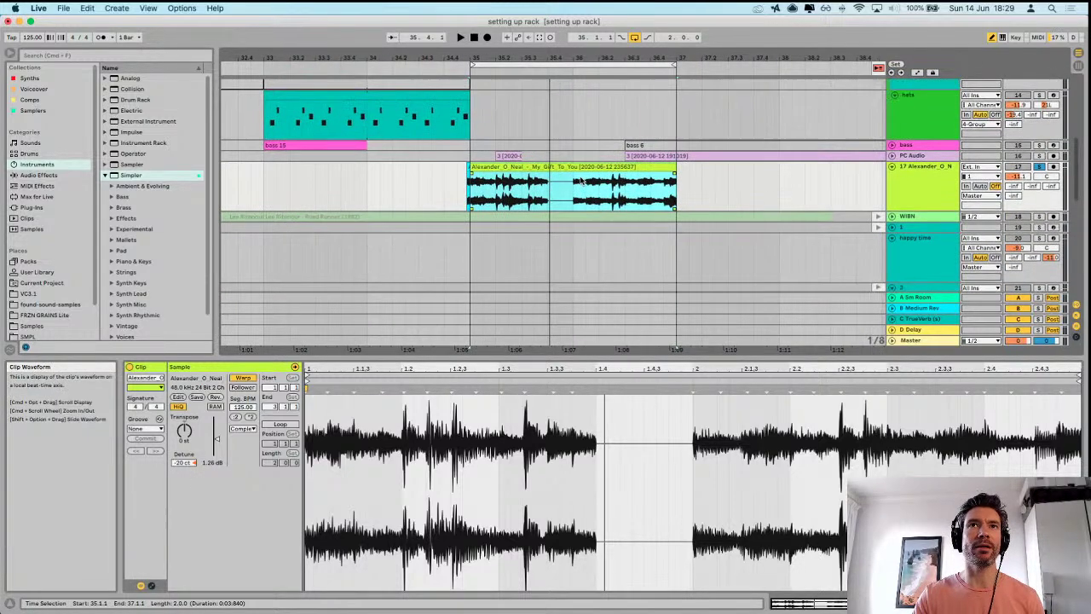
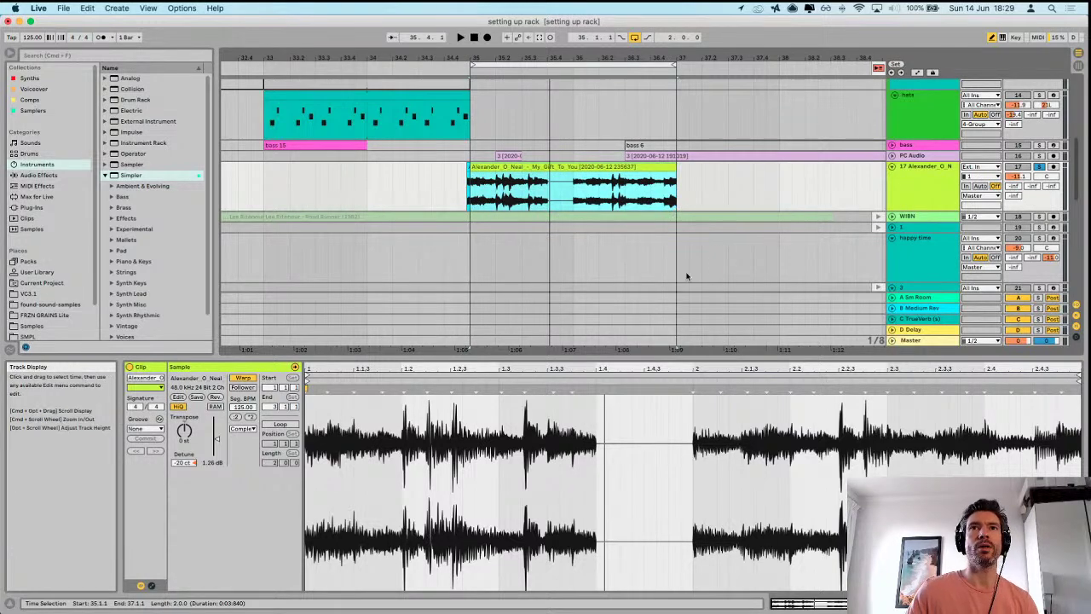
scroll(687, 276, "up", 10)
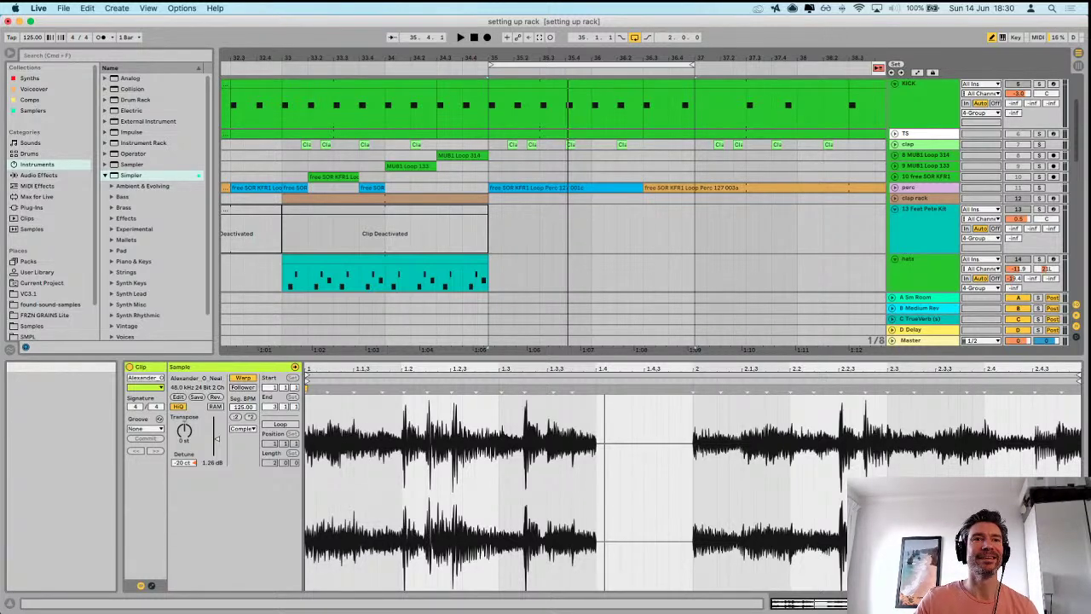
scroll(554, 256, "up", 3)
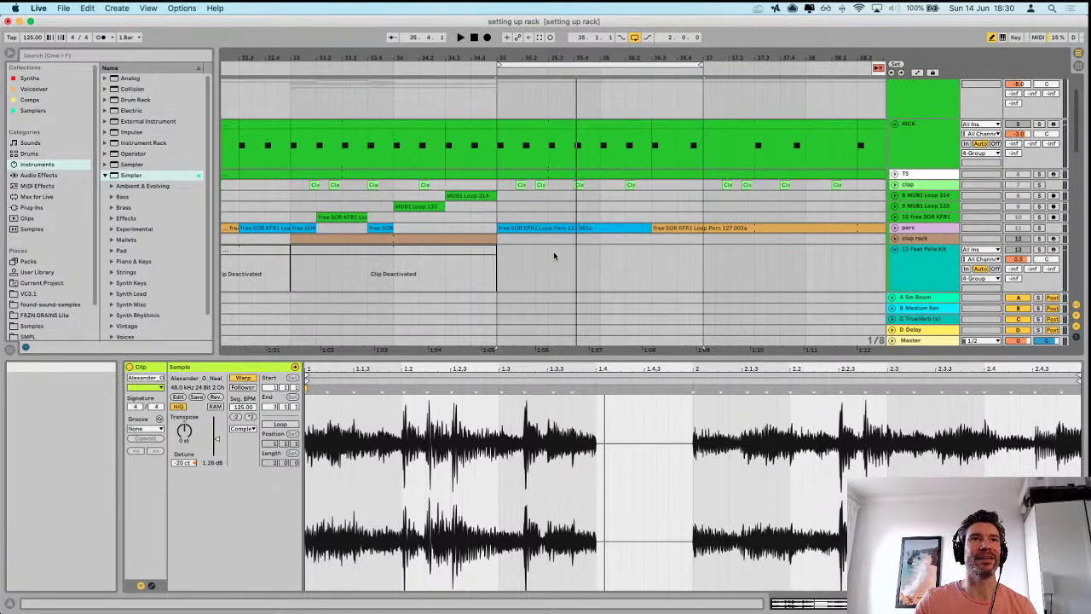
- Find the hats track among the drum tracks and open its MIDI clip at bar 33 for note editing
scroll(554, 256, "down", 2)
scroll(553, 251, "down", 3)
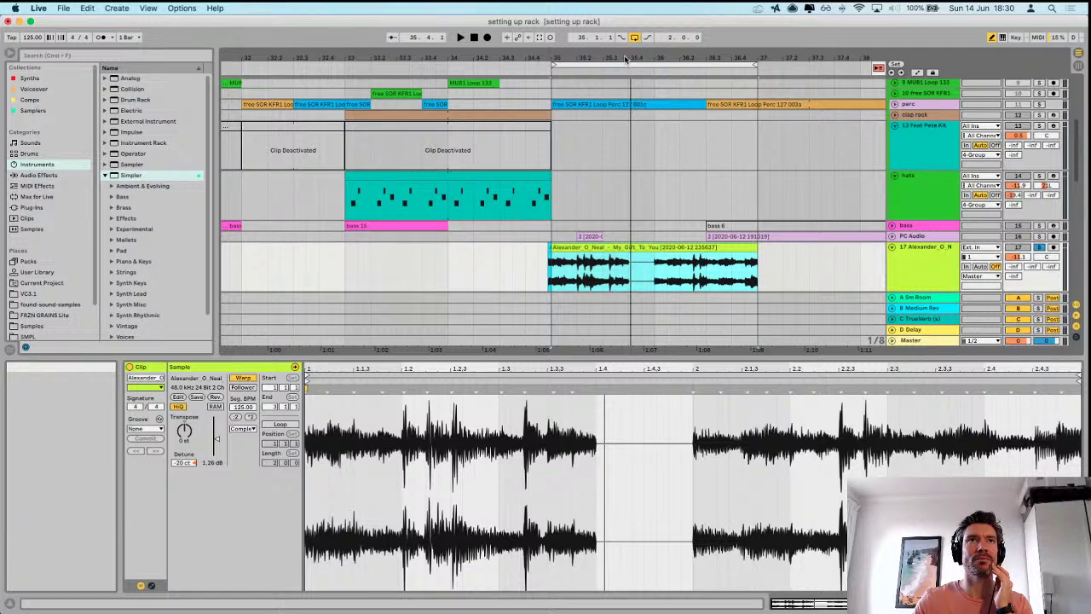
scroll(692, 173, "down", 5)
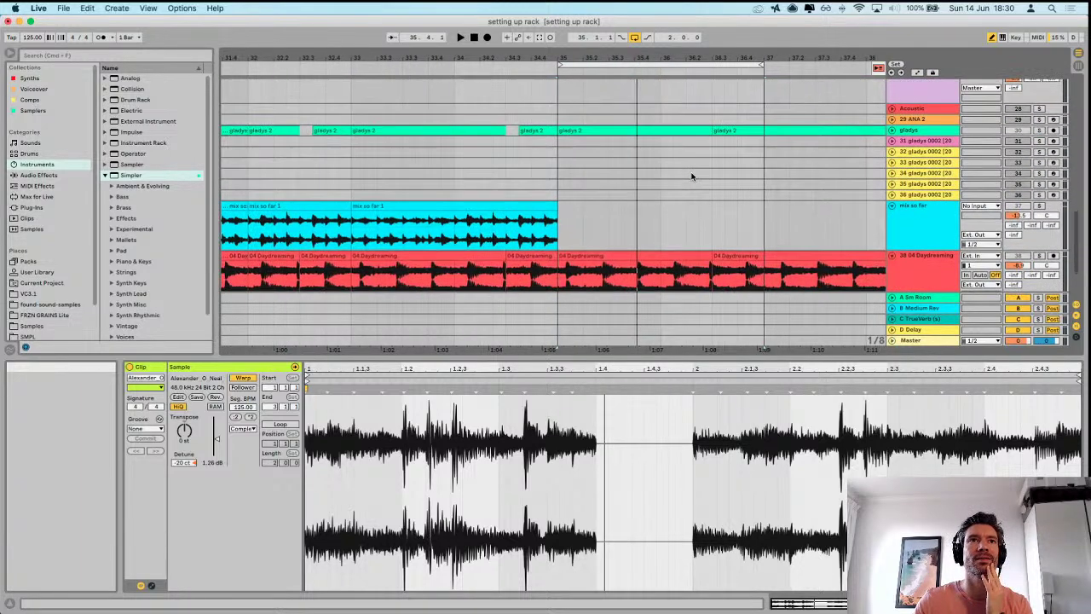
scroll(692, 176, "up", 10)
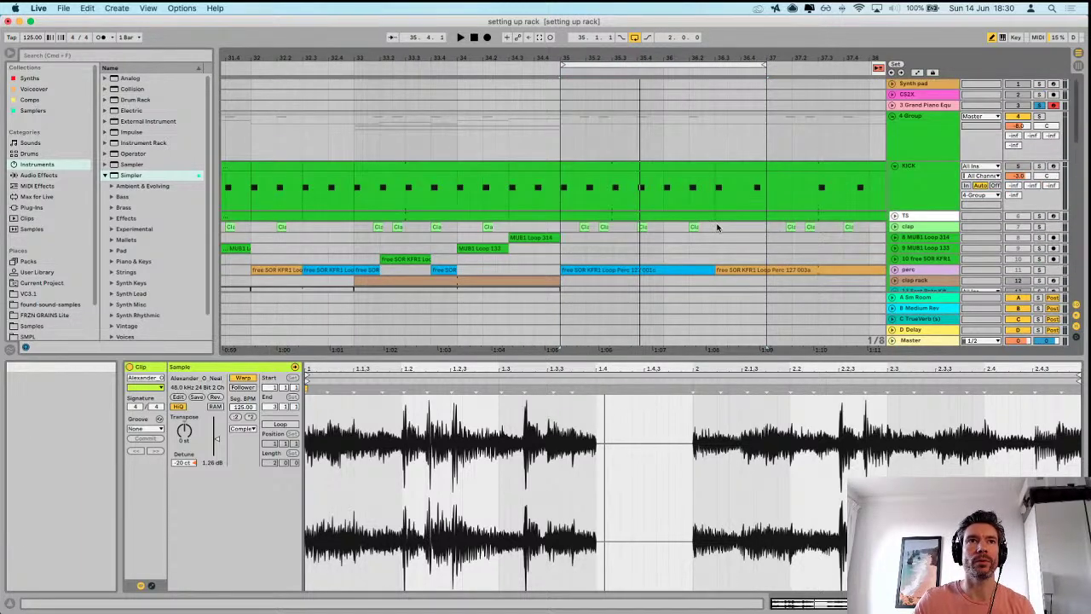
scroll(730, 234, "down", 5)
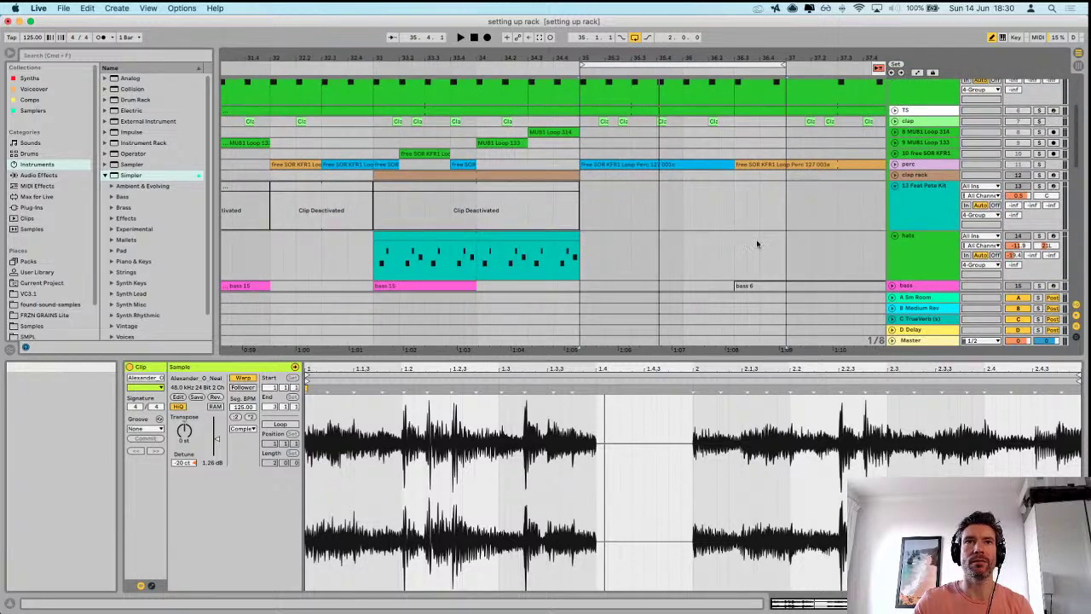
left_click_drag(582, 260, 794, 246)
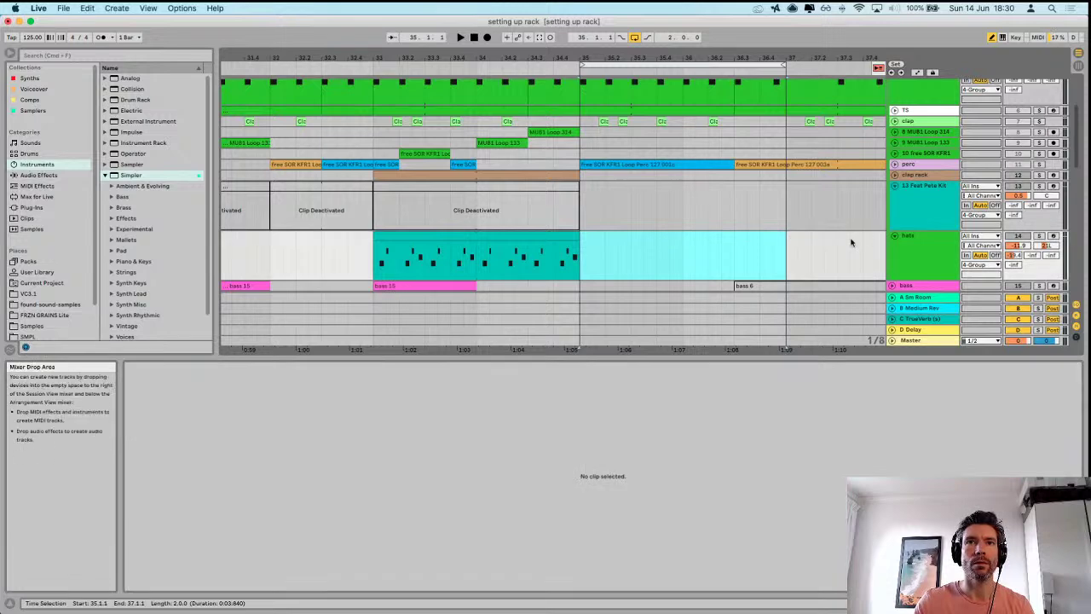
left_click(484, 238)
left_click(650, 248)
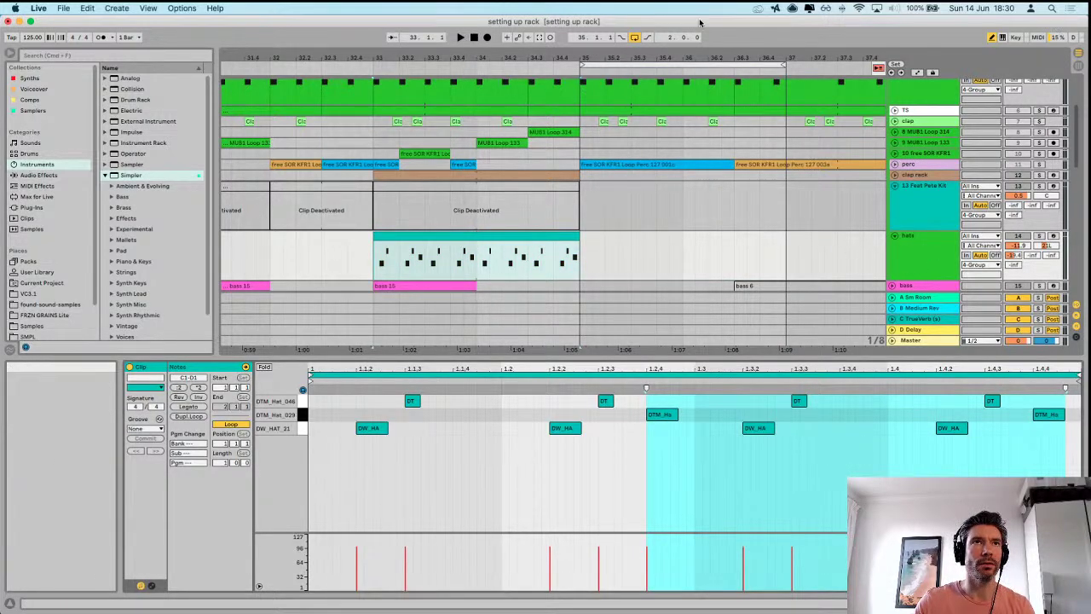
- Move the arrangement loop to bars 33–35 and play it with the drum group soloed
left_click_drag(657, 64, 451, 64)
scroll(1015, 139, "up", 5)
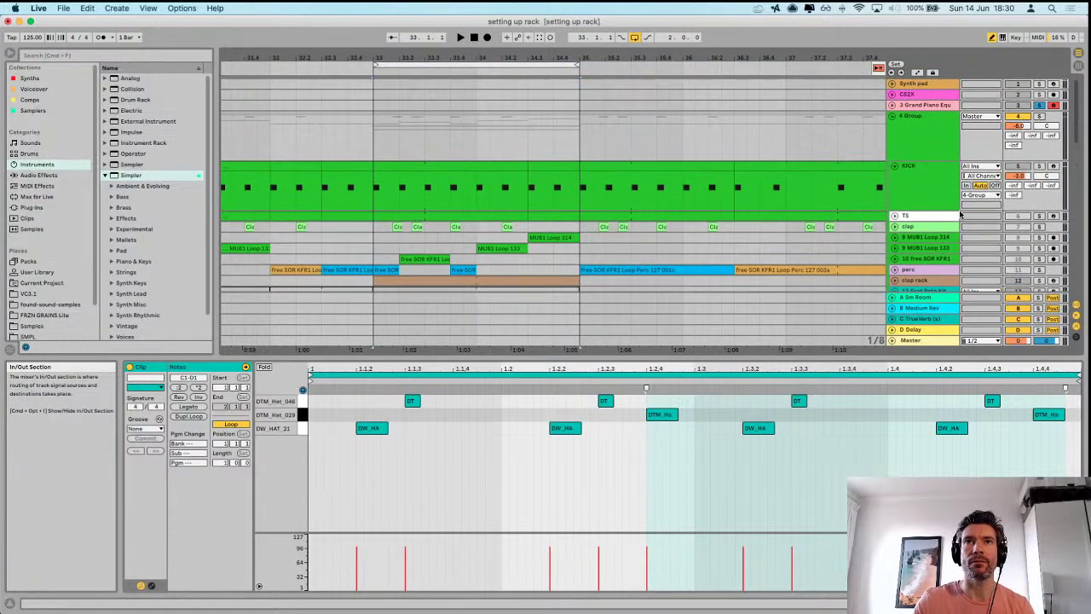
key("space")
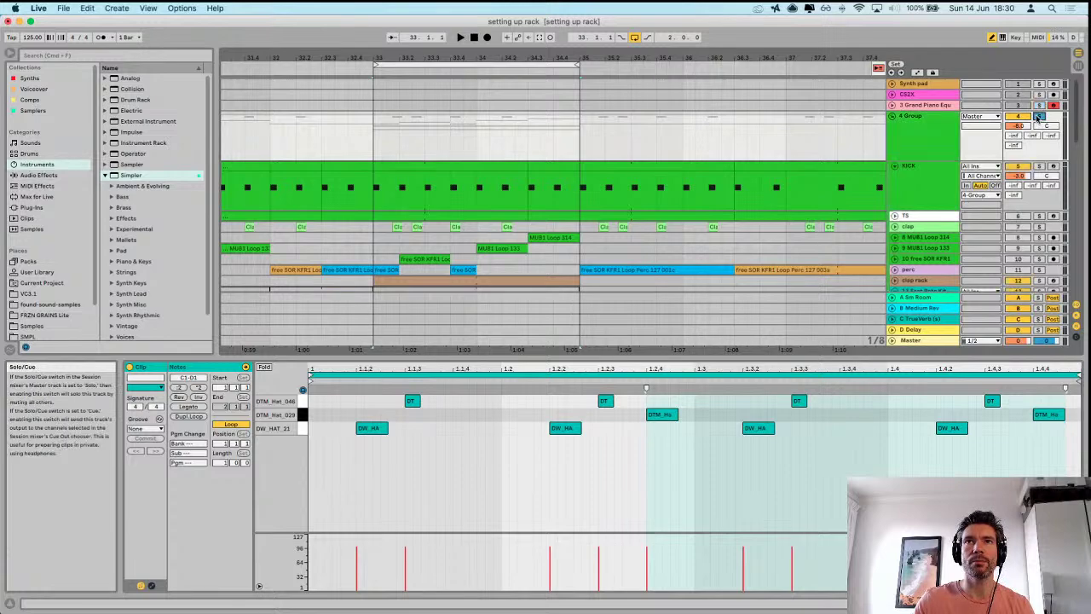
scroll(655, 242, "down", 8)
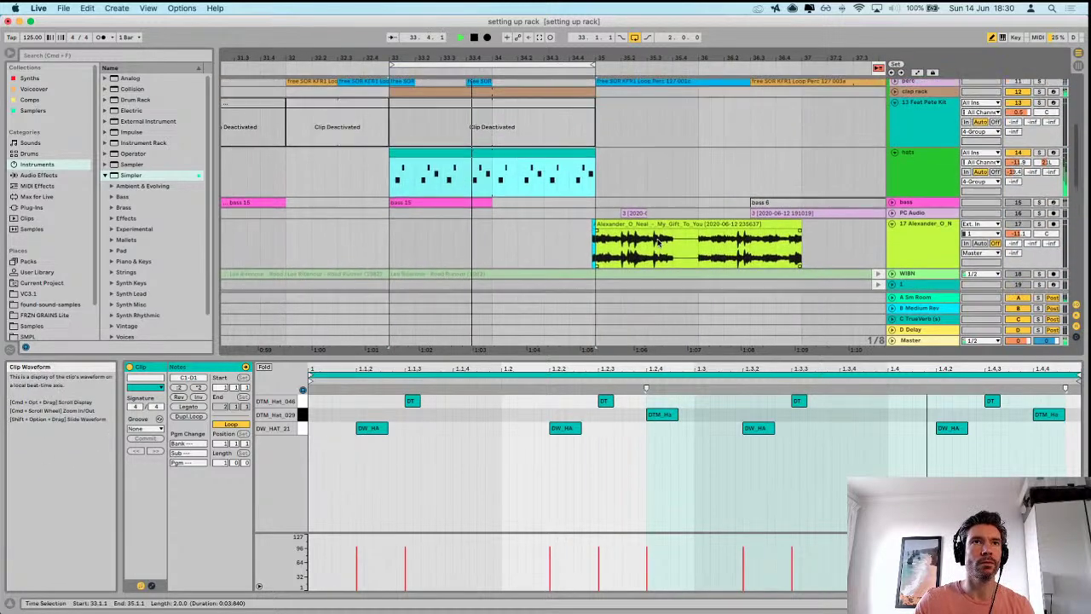
- Audition the three hat sounds, leave draw mode and shift all DW_HAT_21 notes to start slightly after 1.1.2
left_click(305, 413)
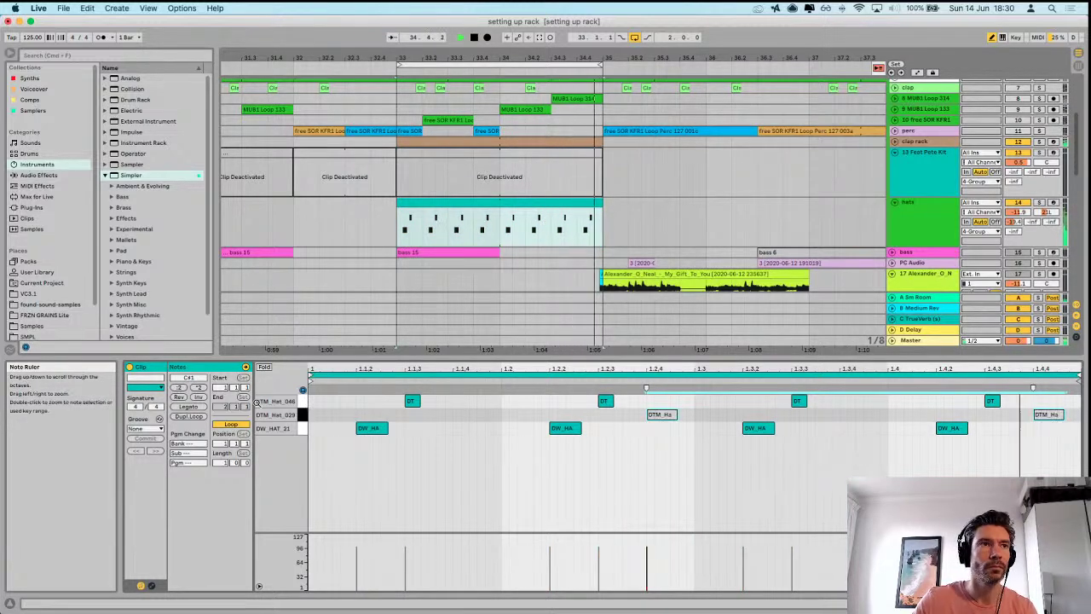
left_click(304, 401)
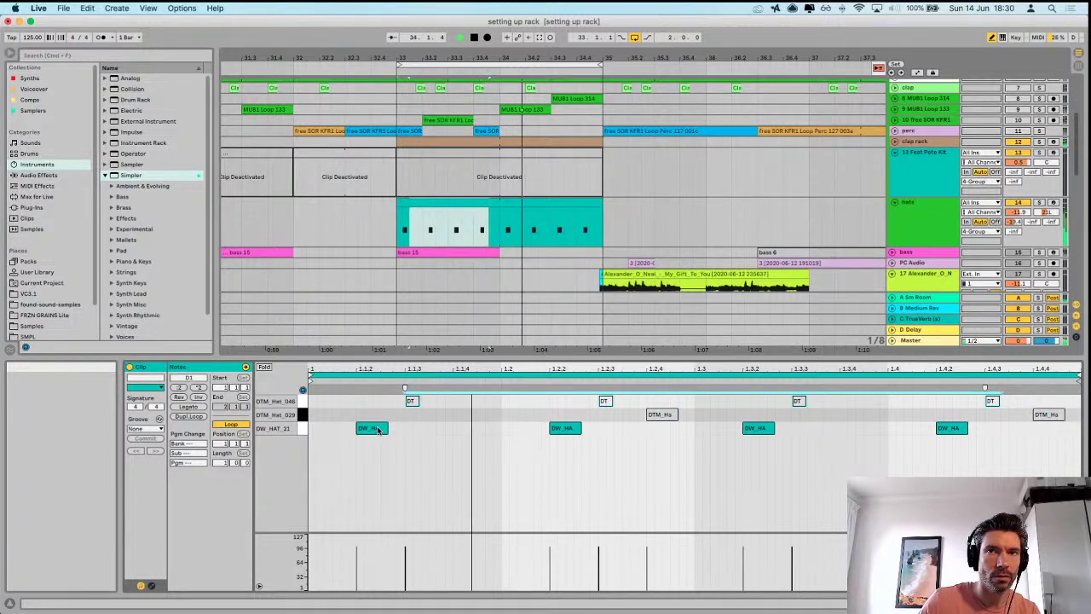
left_click(303, 428)
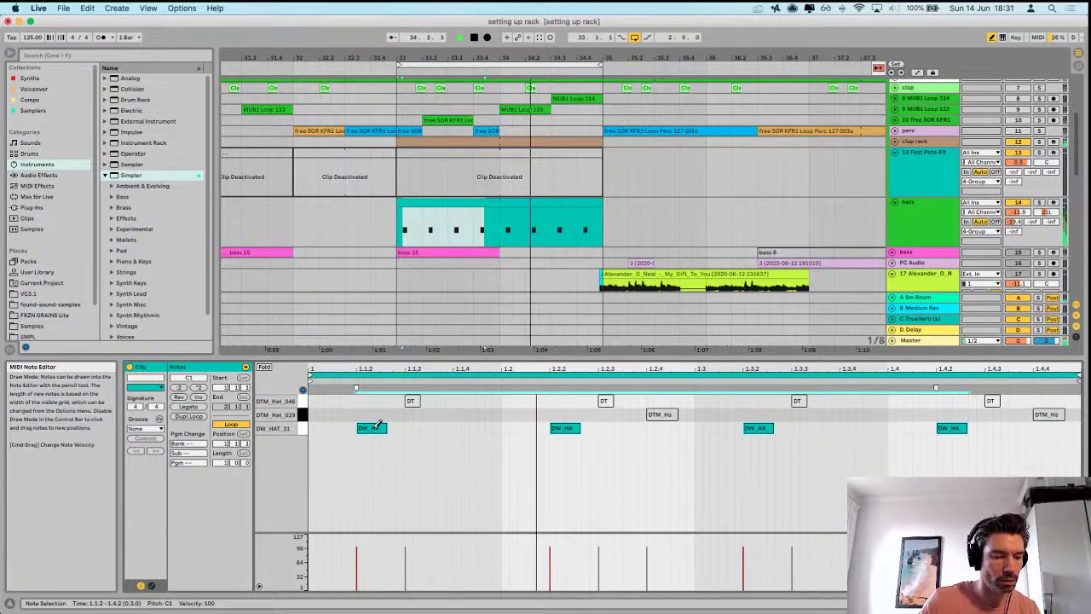
key("b")
left_click_drag(373, 429, 431, 432)
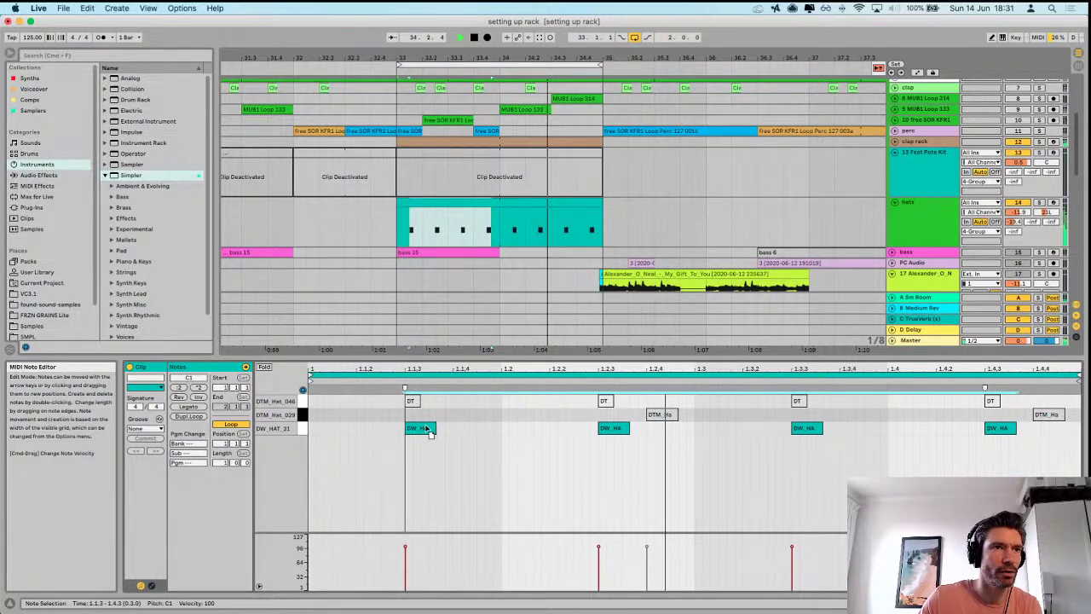
left_click_drag(428, 432, 392, 432)
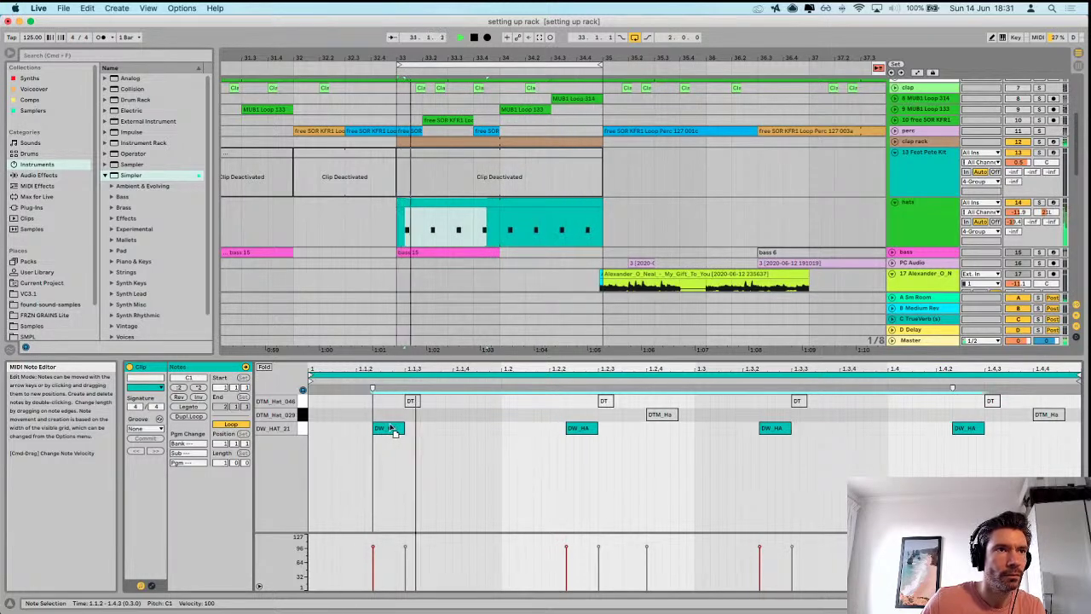
- Delete the DTM_Hat_029 note at 1.2.4 and nudge all DTM_Hat_046 notes later, starting about halfway between 1.1.3 and 1.1.4
left_click(302, 415)
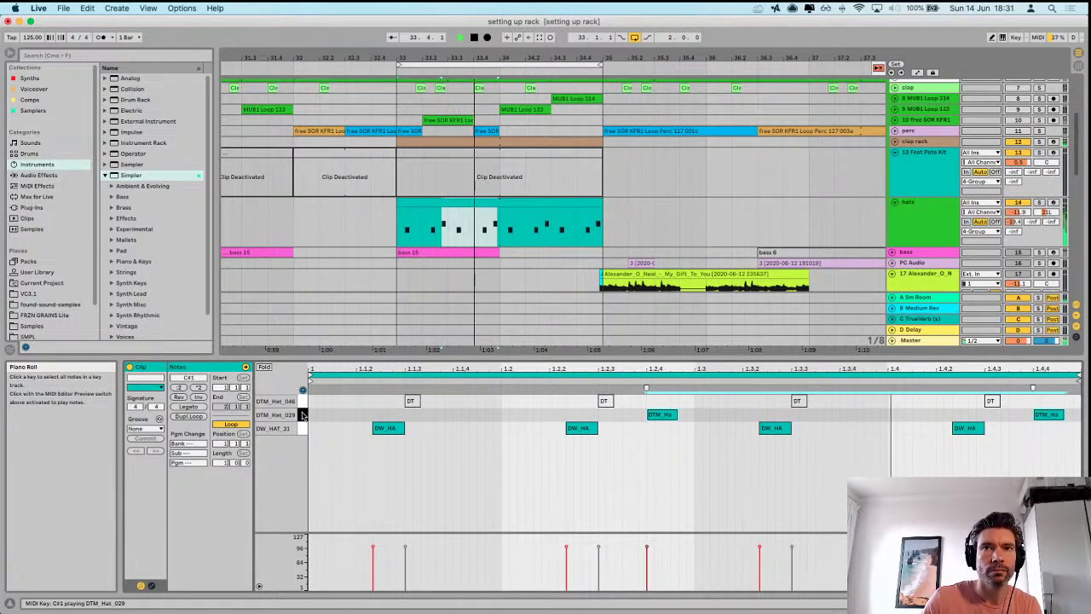
double_click(663, 415)
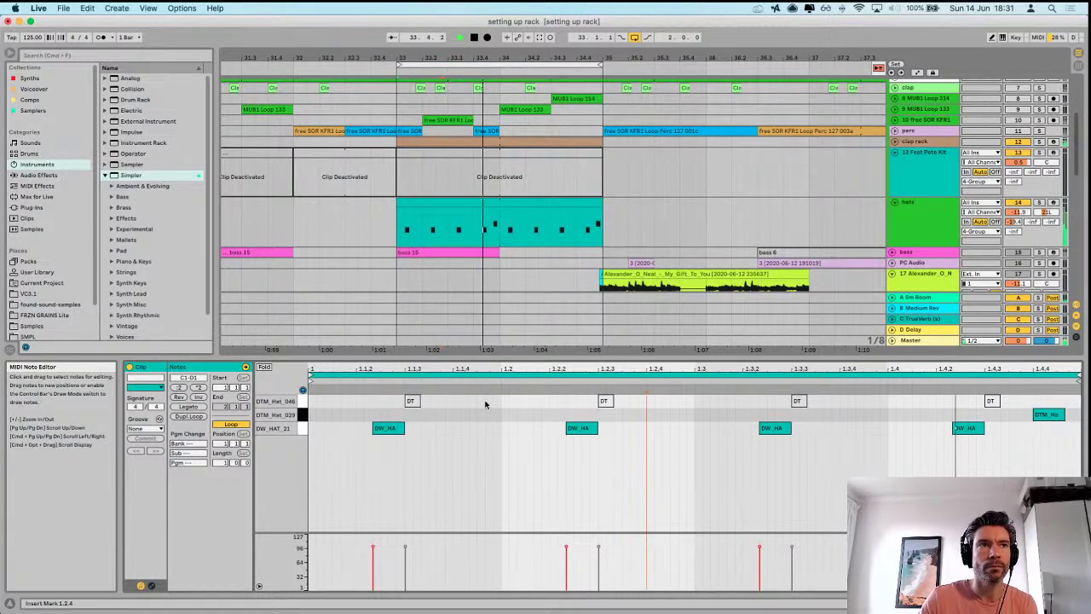
left_click(371, 402)
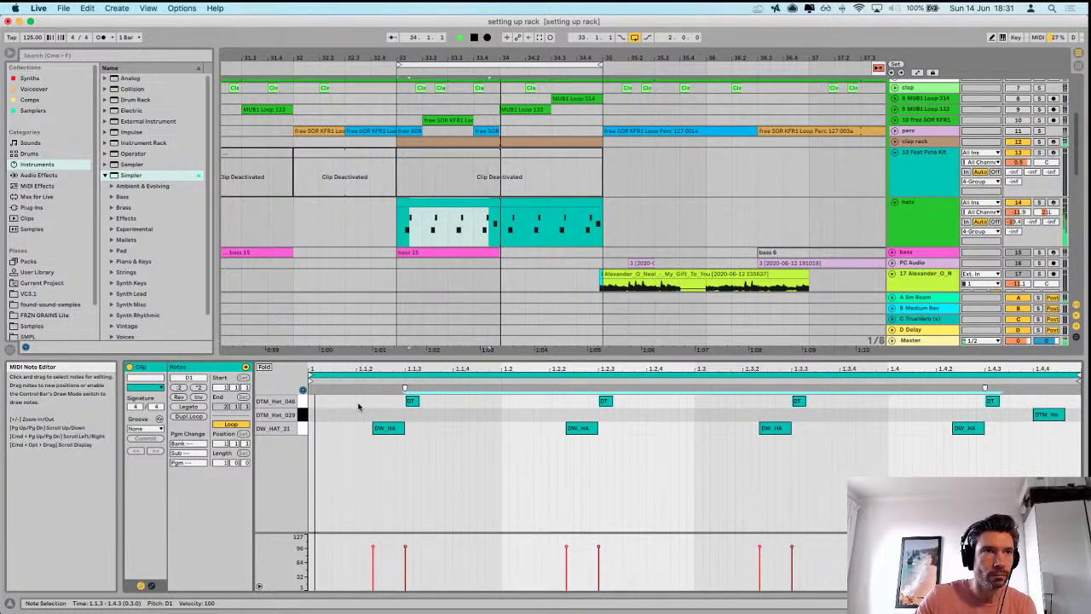
left_click(413, 402)
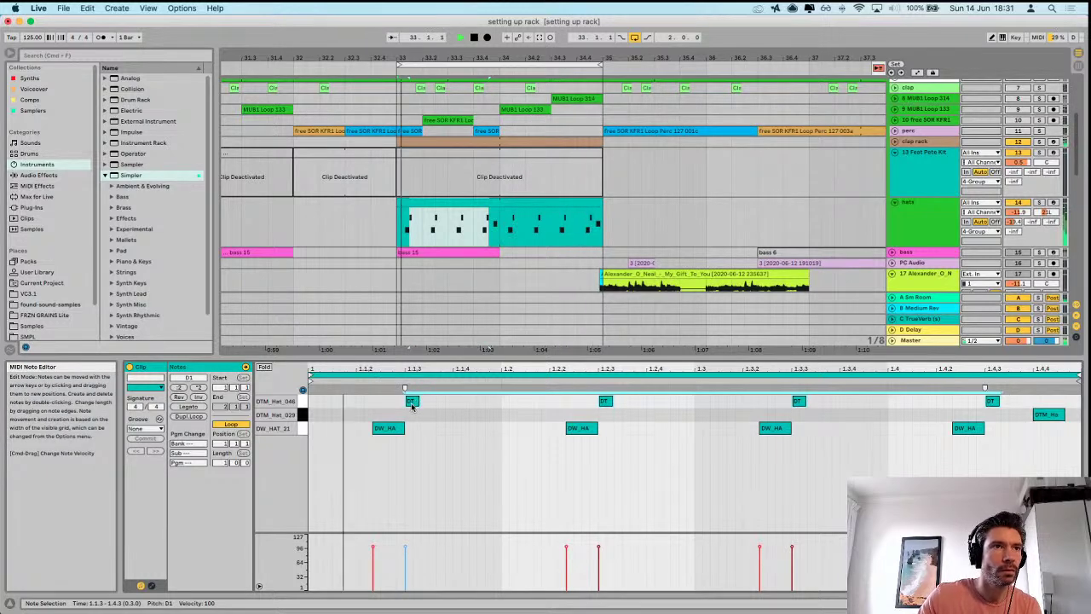
left_click(445, 411)
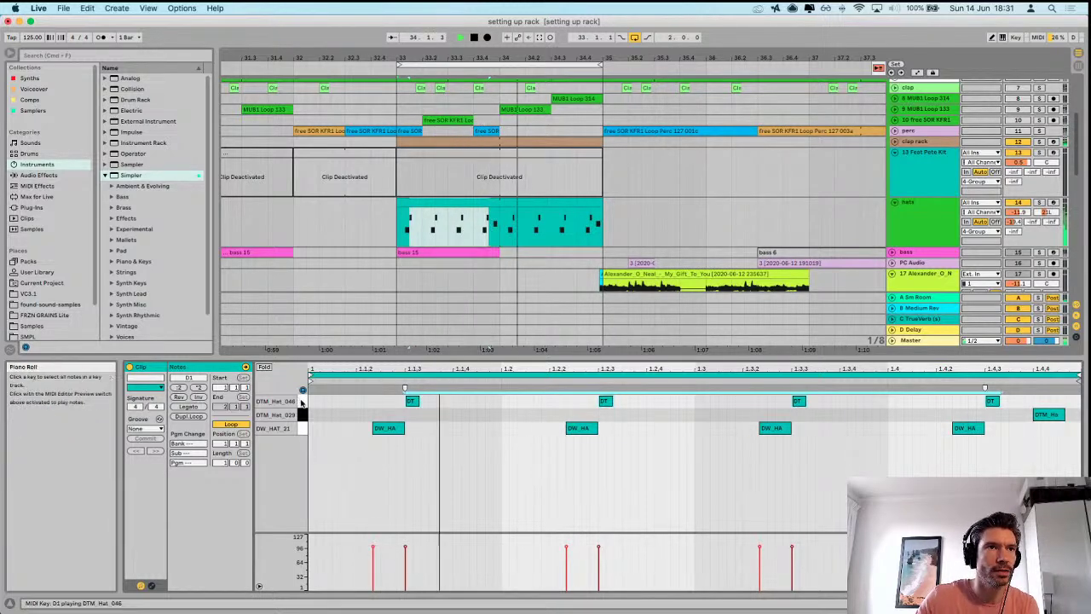
key("Right")
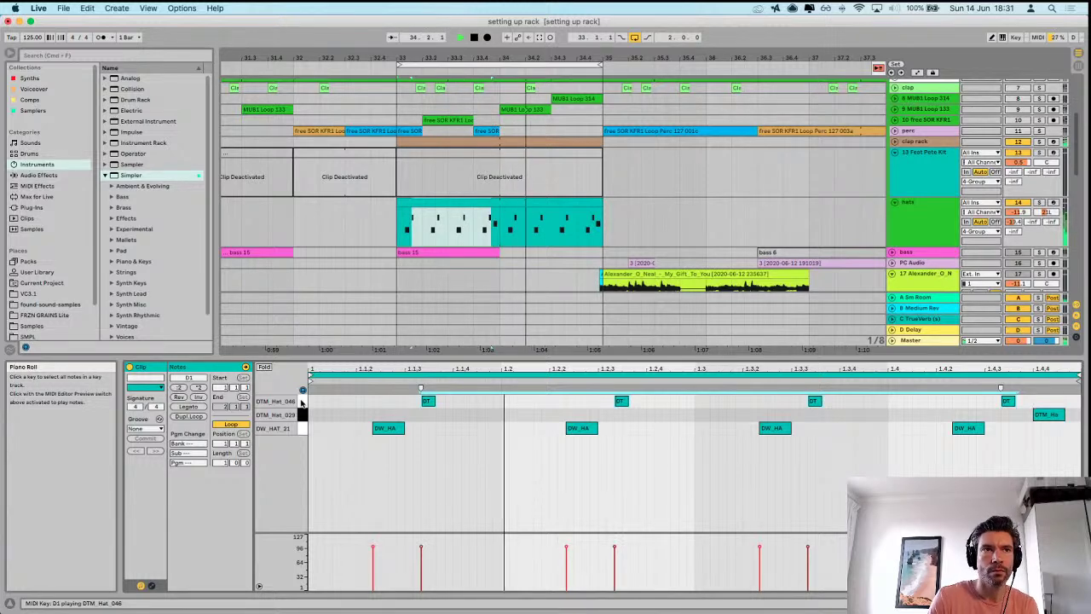
key("Right")
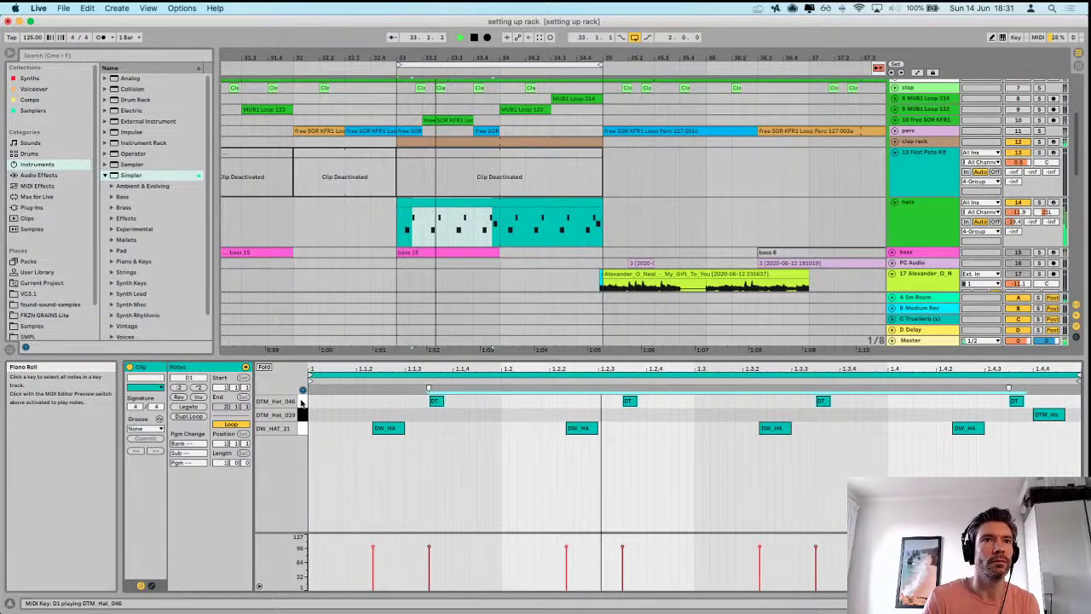
key("Right")
key("Left")
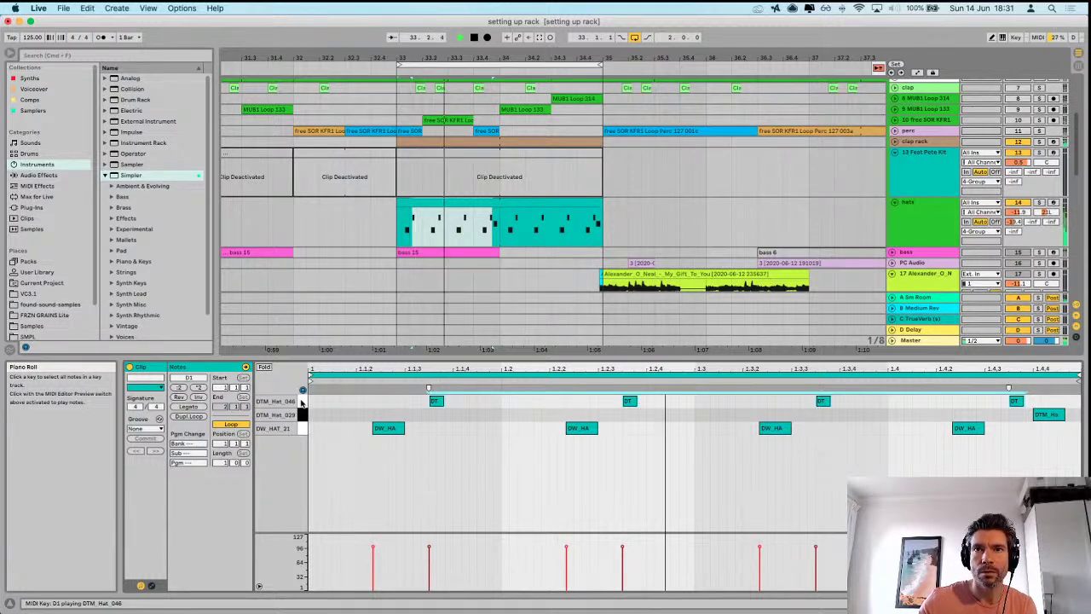
- Move the last DTM_Hat_029 note slightly later and nudge all DW_HAT_21 notes earlier to start at 1.1.2
left_click_drag(1044, 412, 1056, 414)
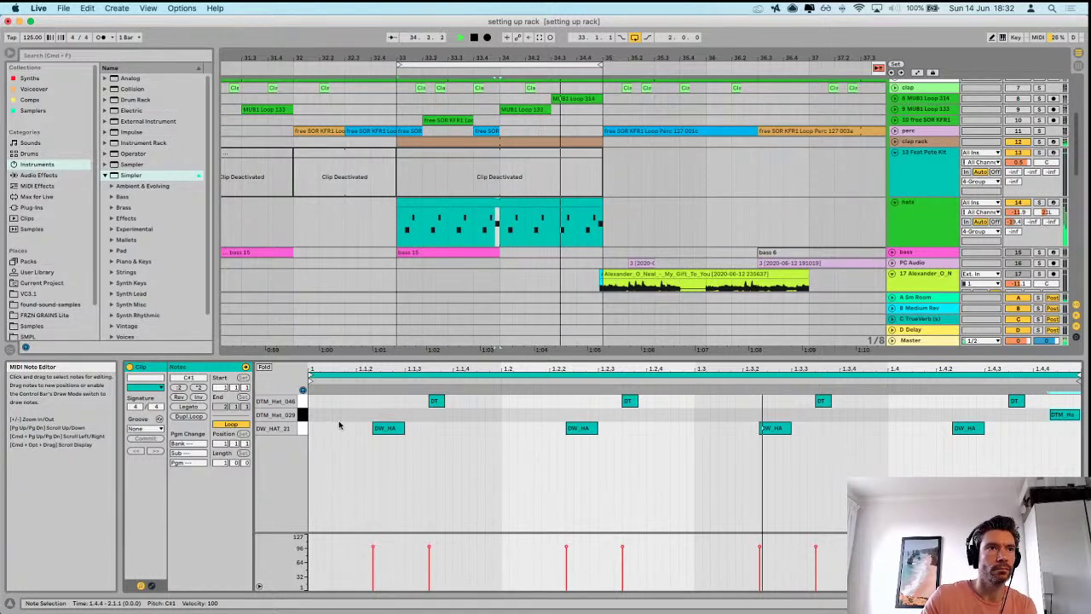
left_click(305, 428)
key("Left")
key("Left")
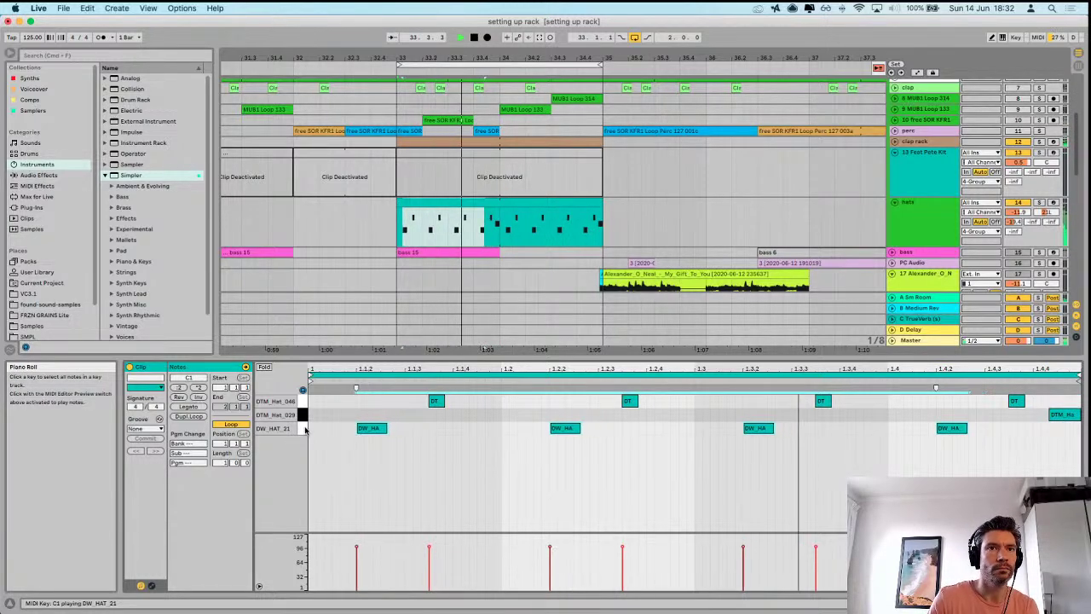
- Nudge all DTM_Hat_046 notes earlier in small moves so the first one starts just before 1.1.3
left_click(305, 401)
key("Left")
key("Left")
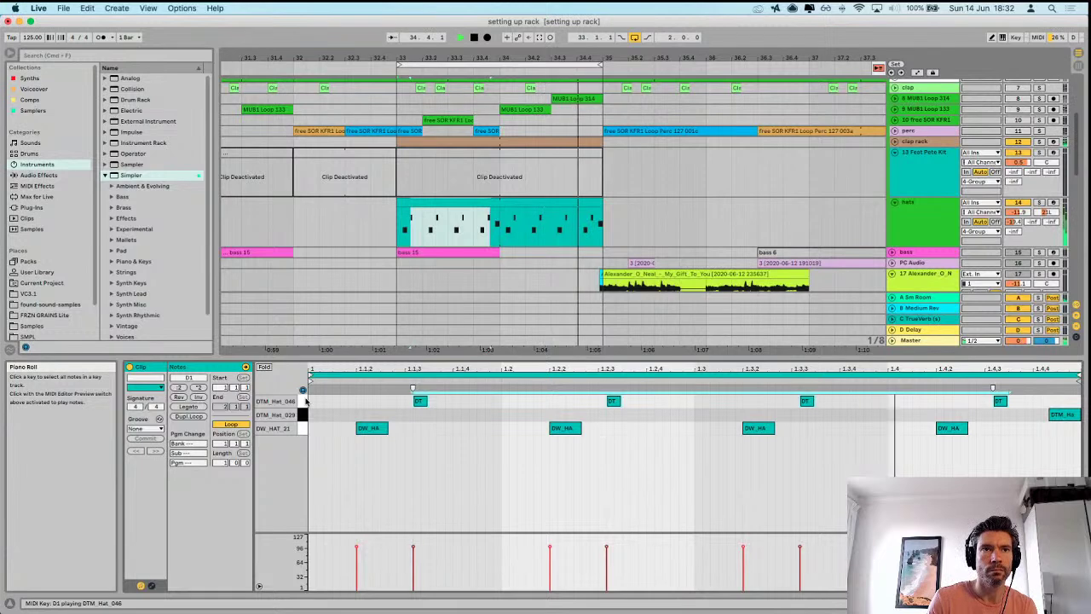
key("Right")
key("Left")
key("Left")
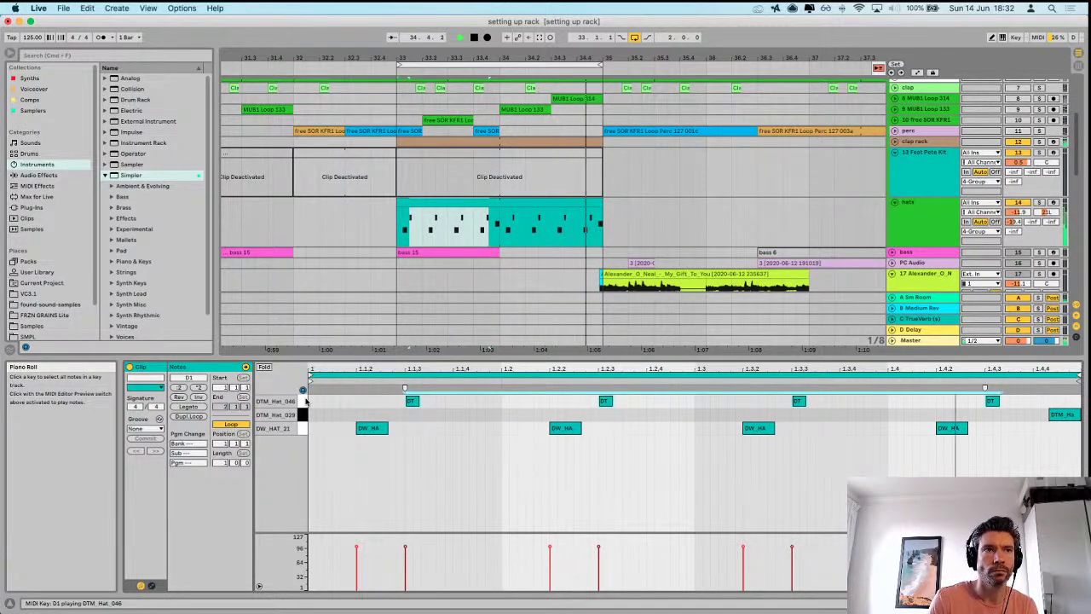
key("Left")
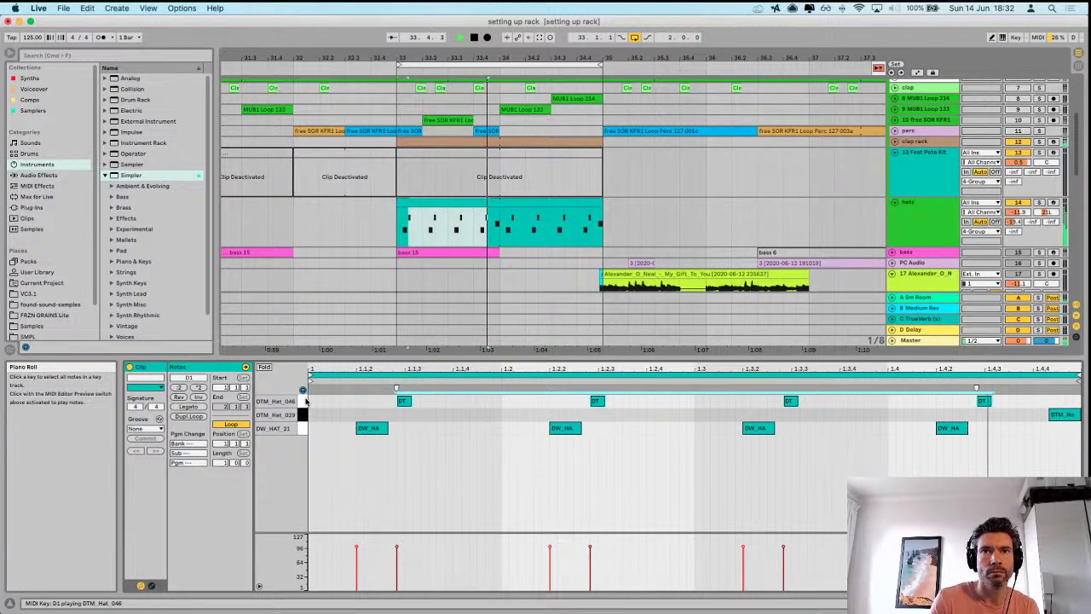
- Nudge the last DTM_Hat_029 note earlier to start at 1.4.4
left_click(1059, 415)
key("Left")
key("Left")
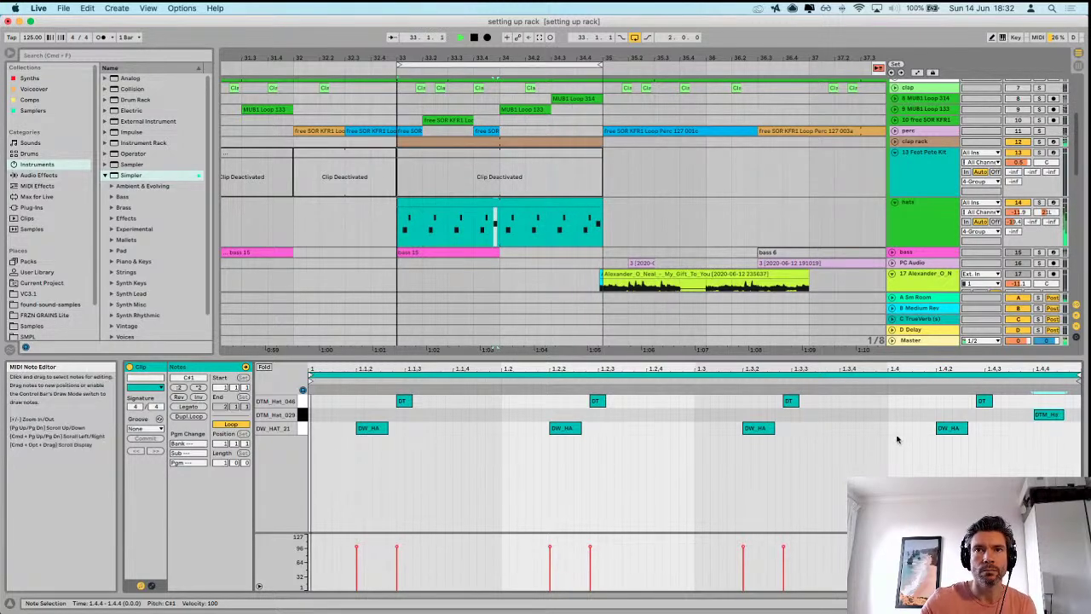
double_click(457, 416)
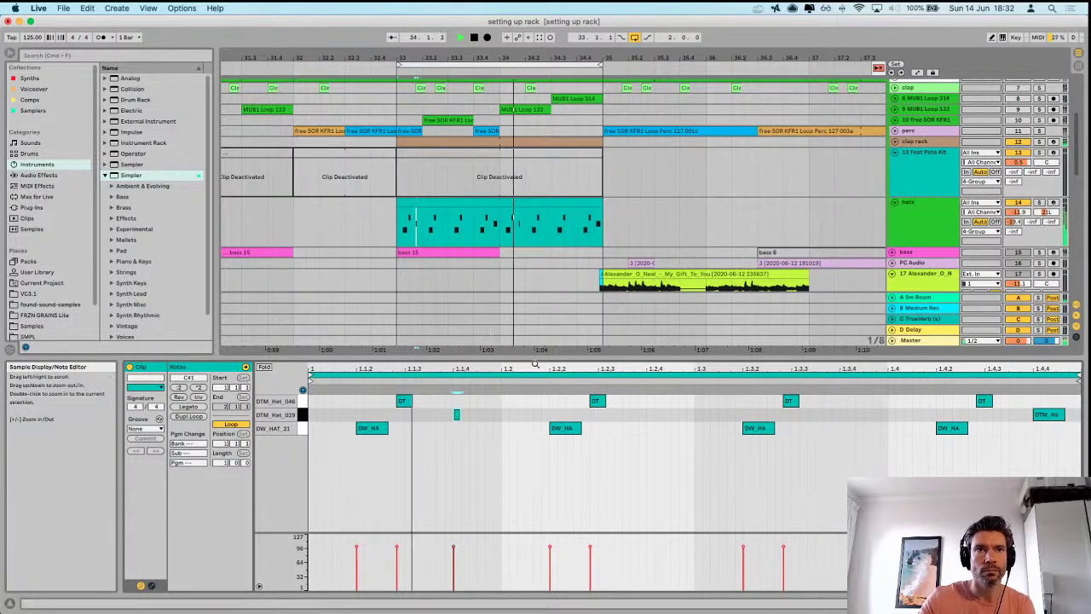
left_click(457, 415)
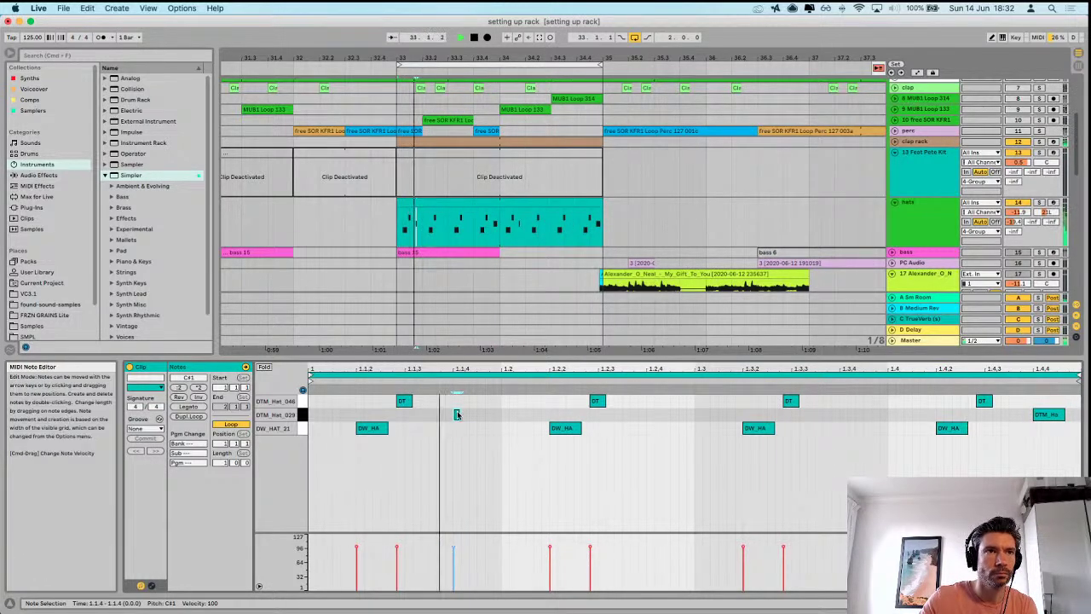
double_click(457, 415)
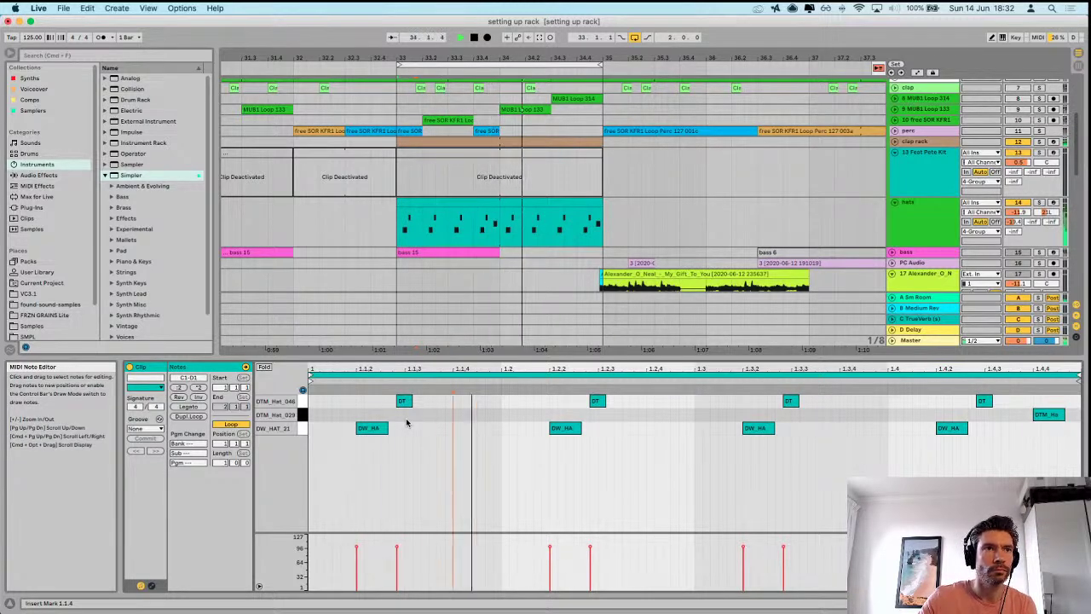
- Add a short DW_HAT_21 note just after 1.1.3 and transfer it to the DTM_Hat_046 row at 1.1.4
double_click(424, 429)
left_click(415, 436)
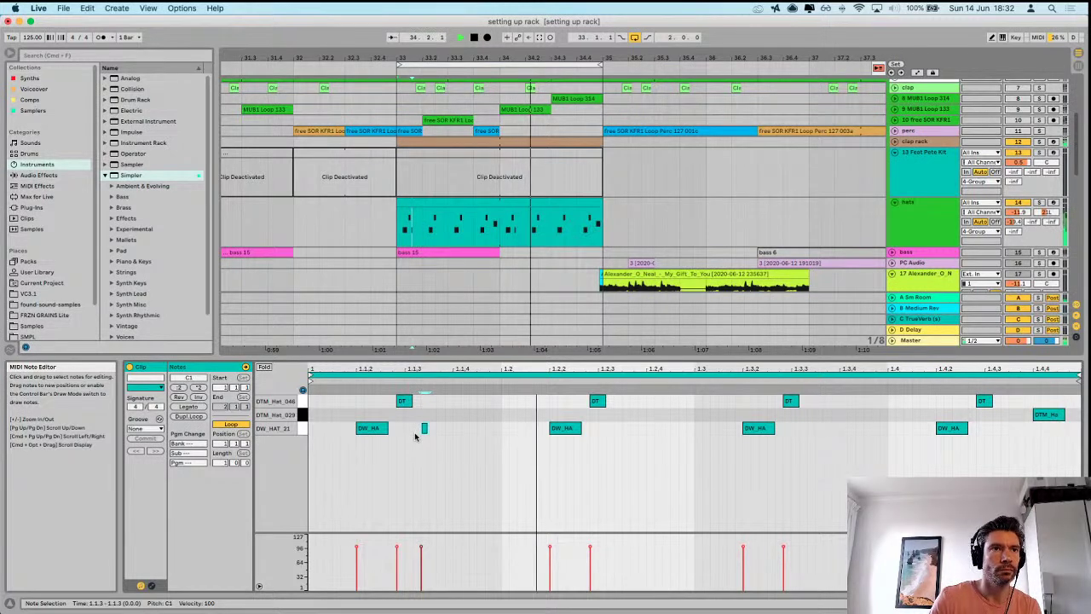
key("Right")
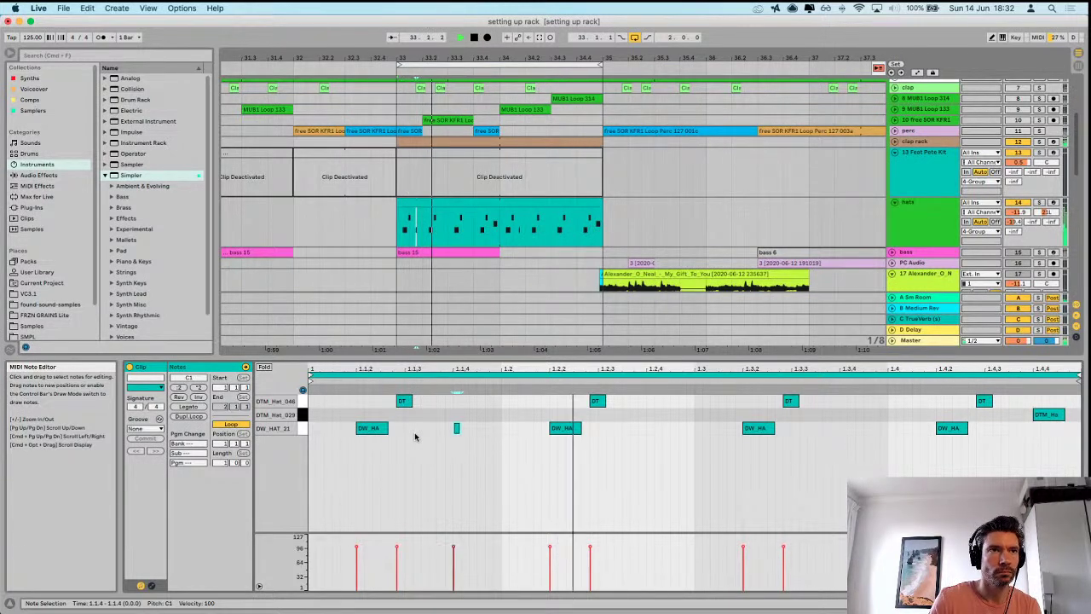
key("Up")
key("Up")
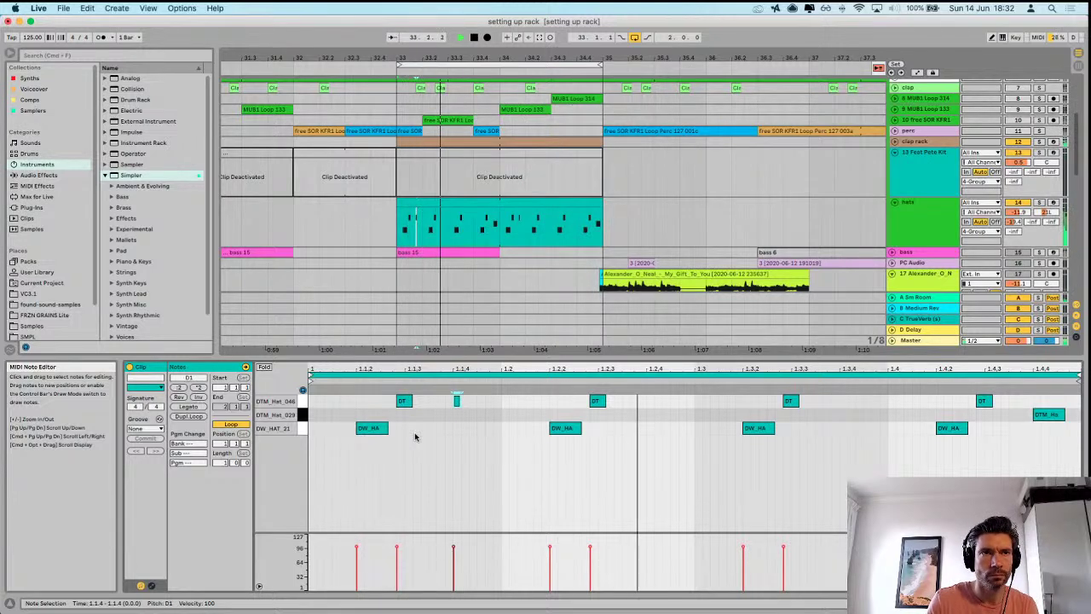
- Move the short added hat note to 1.2.1 on the DW_HAT_21 row
key("Right")
key("Right")
key("Down")
key("Down")
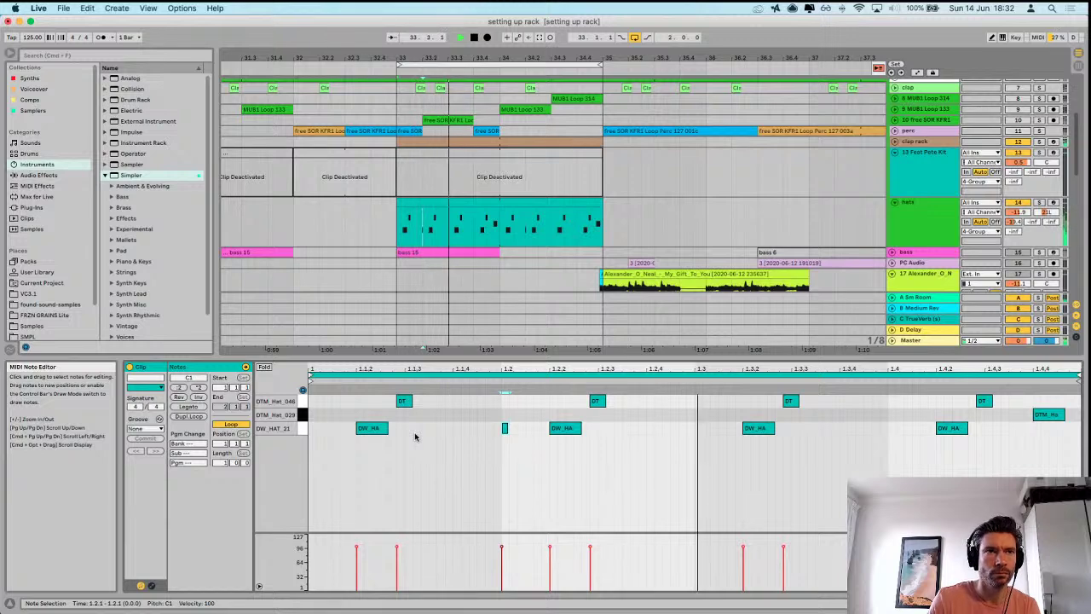
- Lengthen the short added hat note and move it to 1.2.4 on the DTM_Hat_029 row
key("shift+Right")
key("shift+Right")
key("Up")
key("Right")
key("Right")
key("Right")
key("Right")
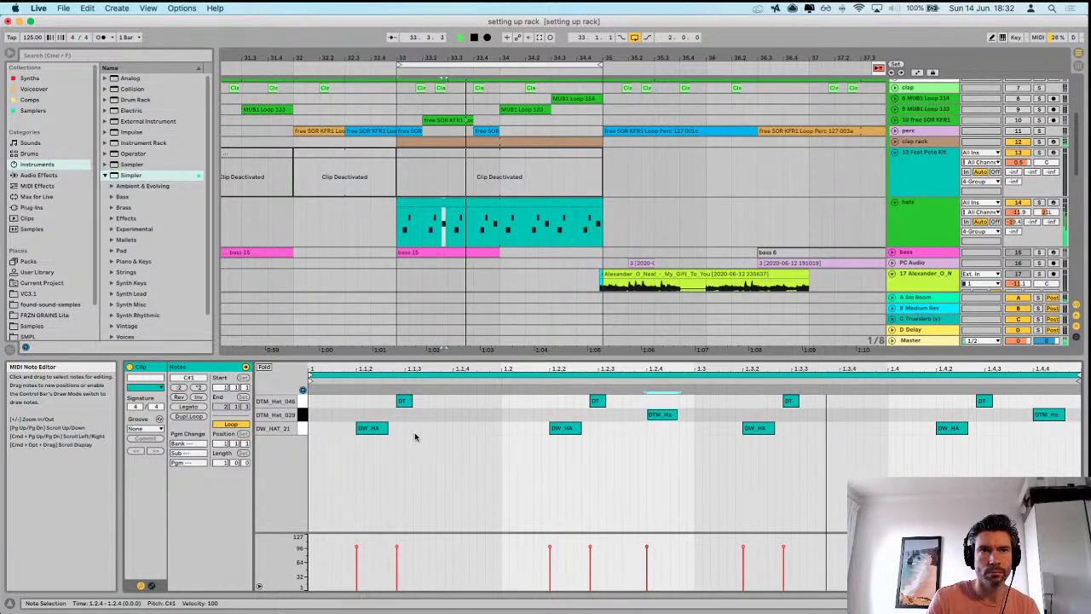
- Try the 1.2.4 hat note on the DTM_Hat_046 row and settle it on the DW_HAT_21 row
key("Up")
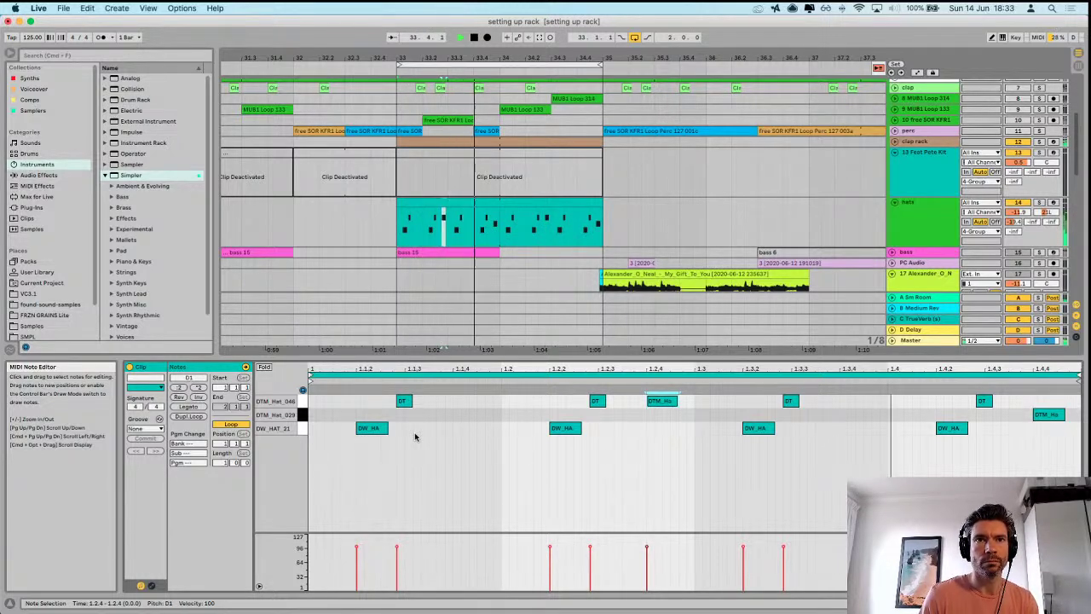
key("Down")
key("Down")
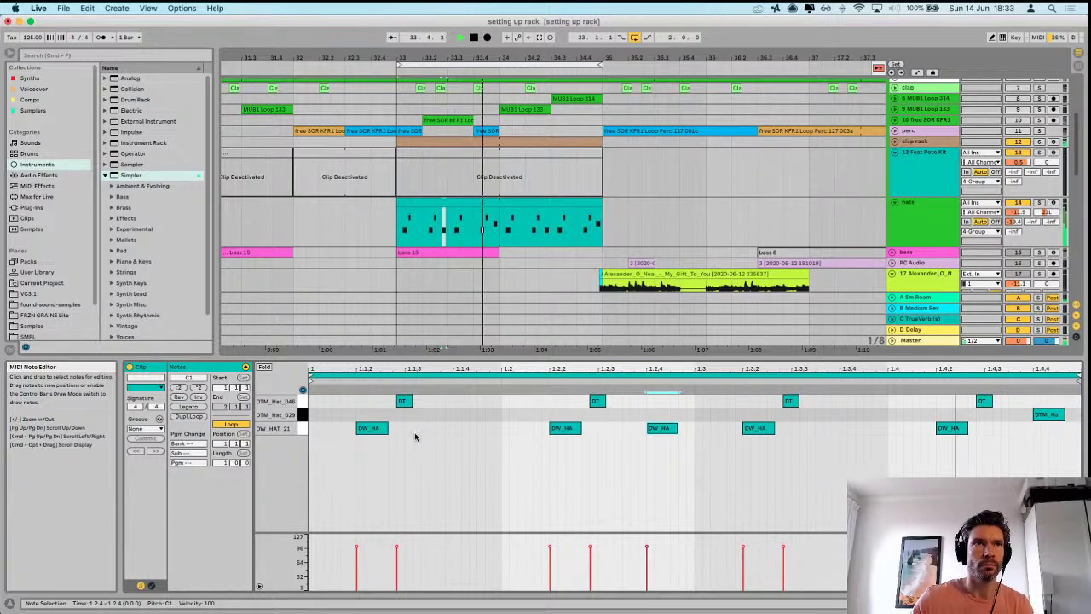
- Stop playback of the looped drums and show the devices on the KICK track
scroll(525, 198, "down", 3)
scroll(525, 198, "down", 1)
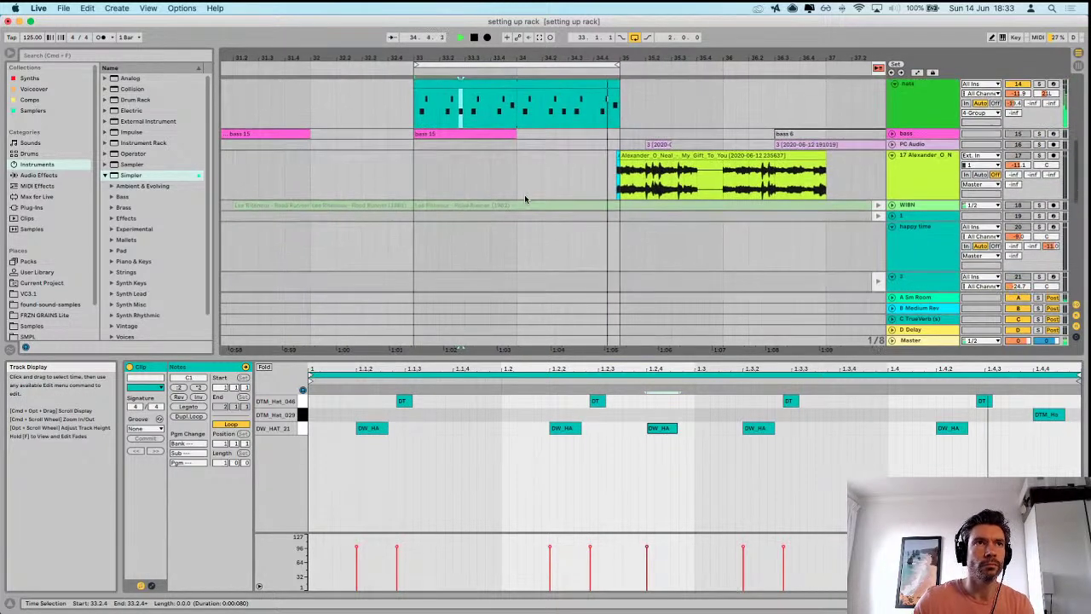
scroll(579, 204, "up", 10)
scroll(611, 209, "down", 3)
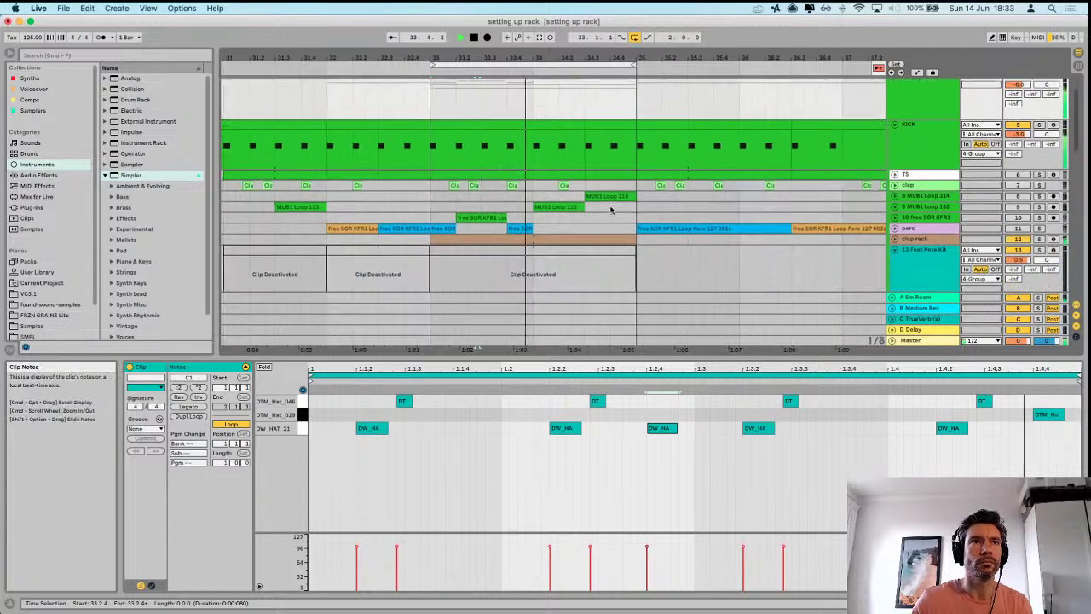
key("space")
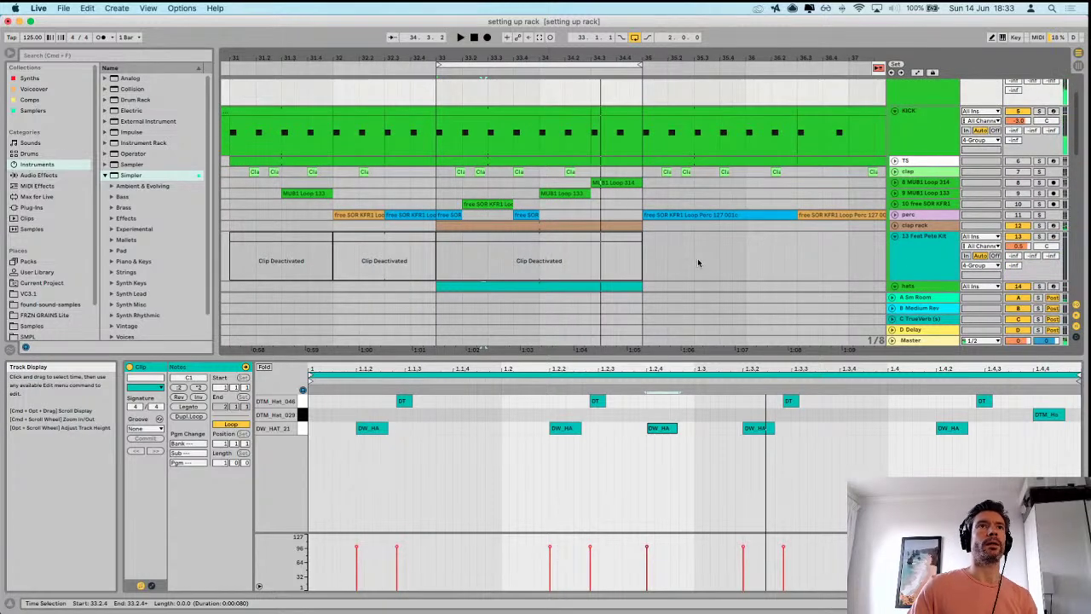
left_click_drag(497, 57, 494, 8)
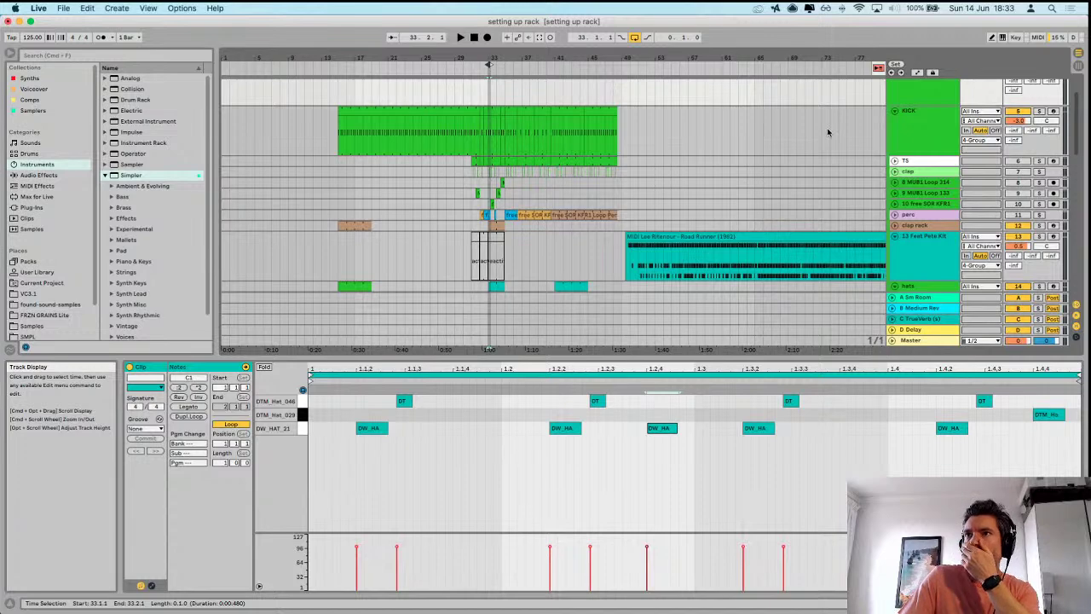
scroll(777, 224, "up", 3)
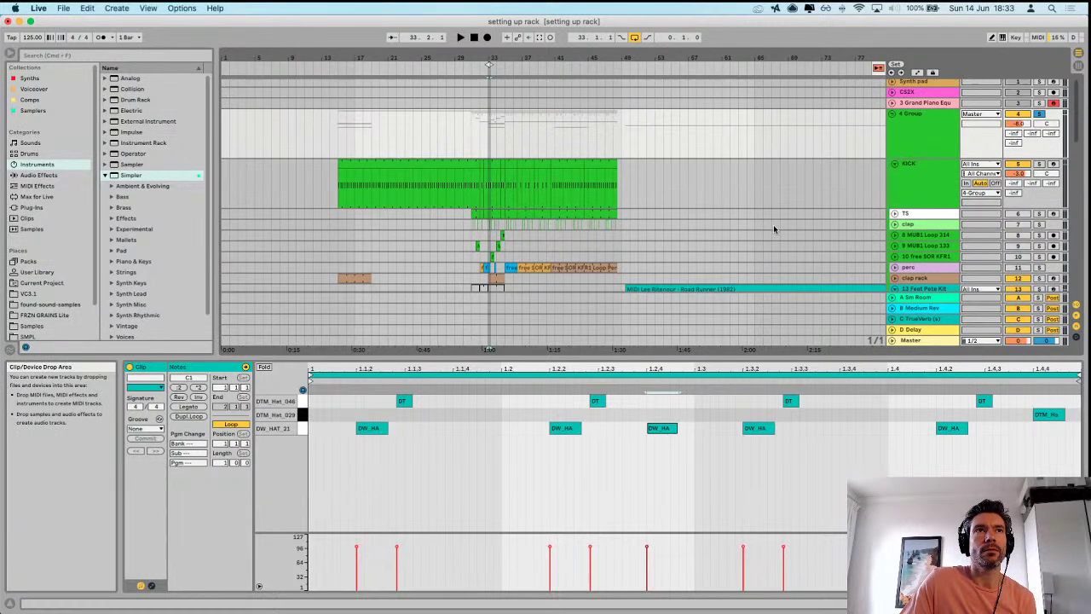
left_click(927, 183)
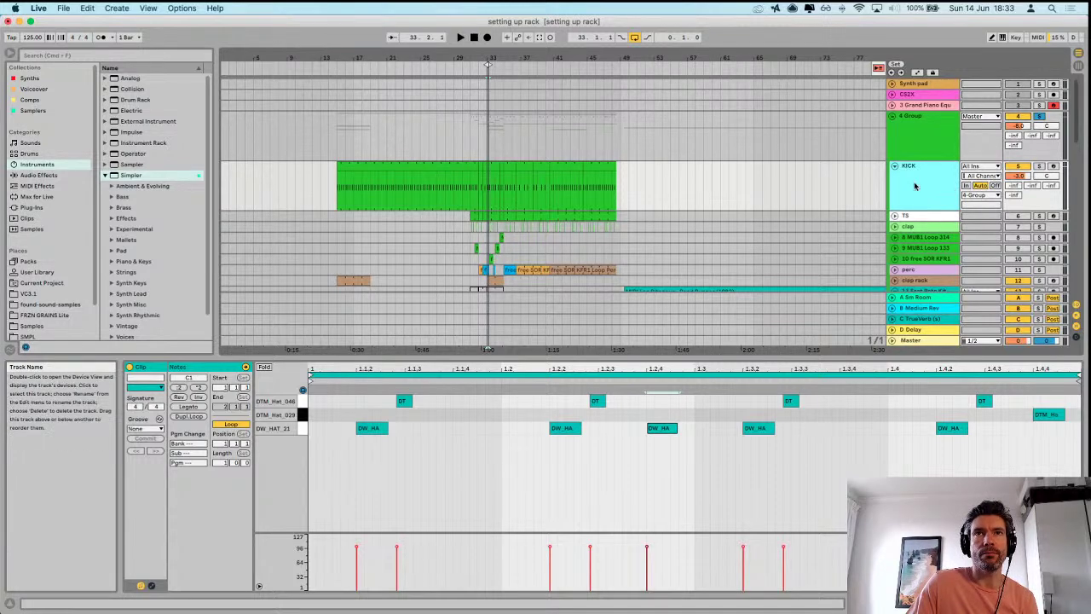
double_click(915, 186)
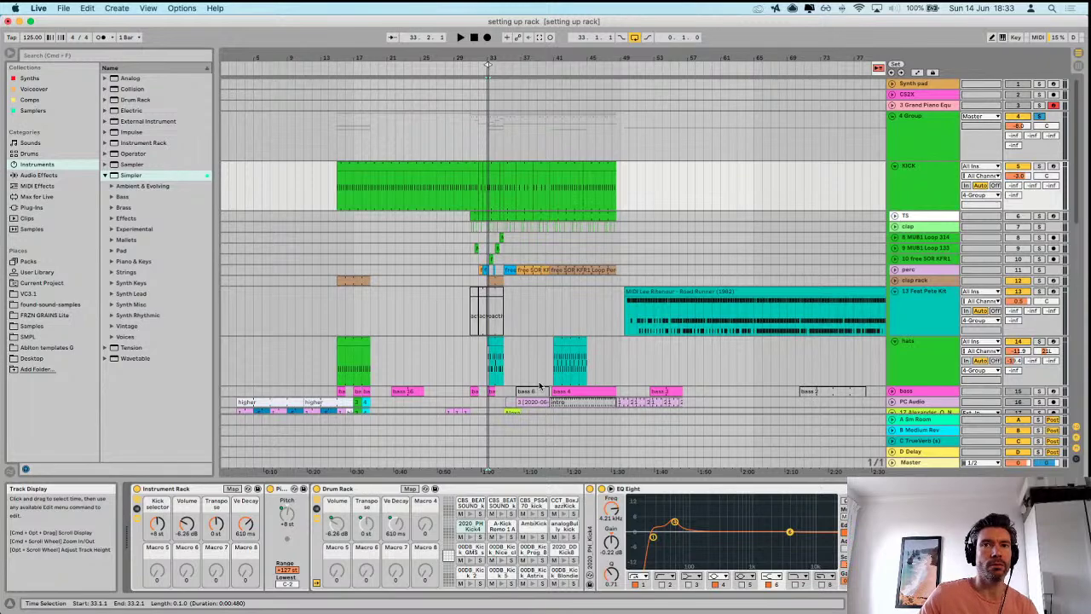
- Play the KICK track soloed with a one-bar loop starting at 32.2.1
scroll(539, 386, "down", 5)
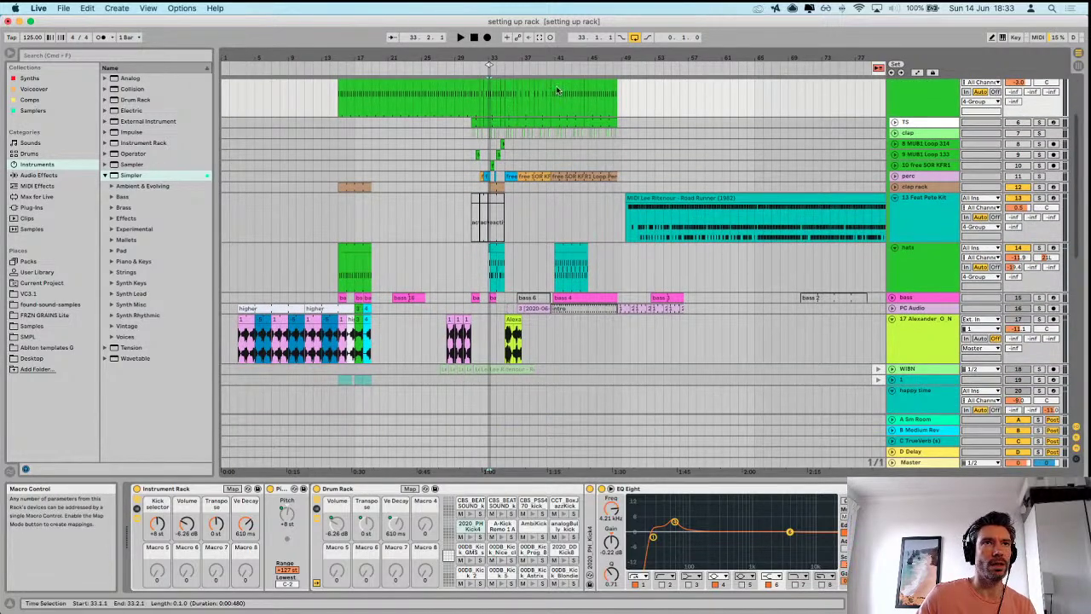
scroll(485, 191, "up", 5)
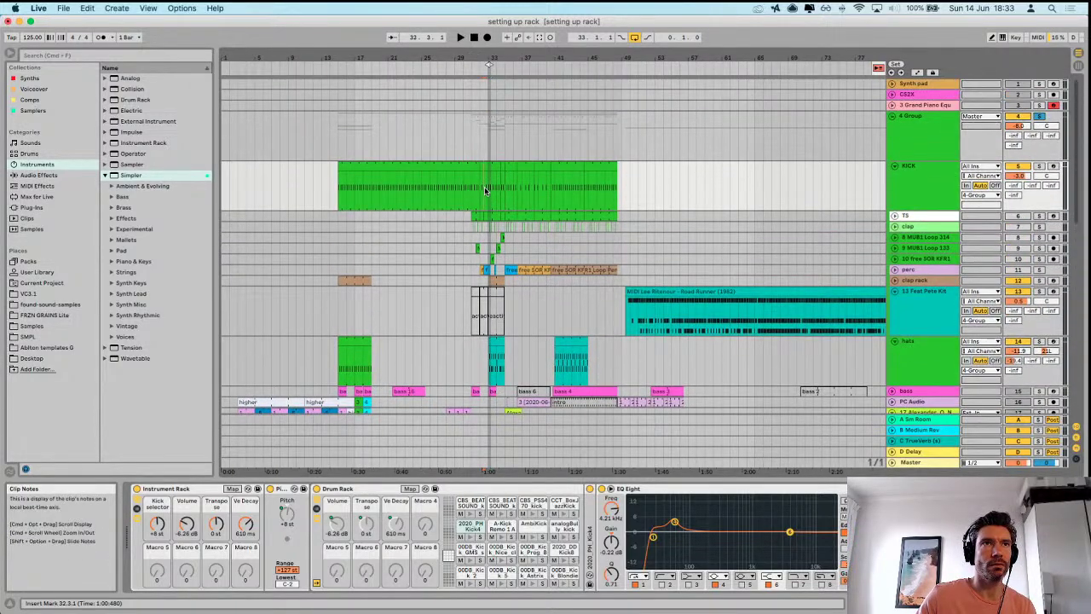
left_click_drag(485, 191, 556, 189)
key("space")
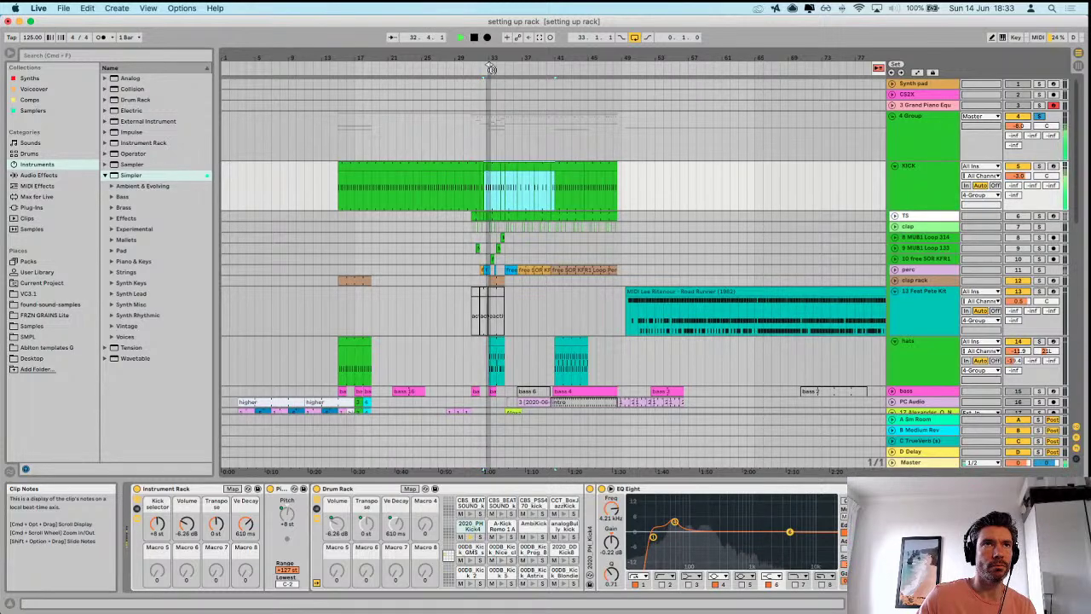
key("z")
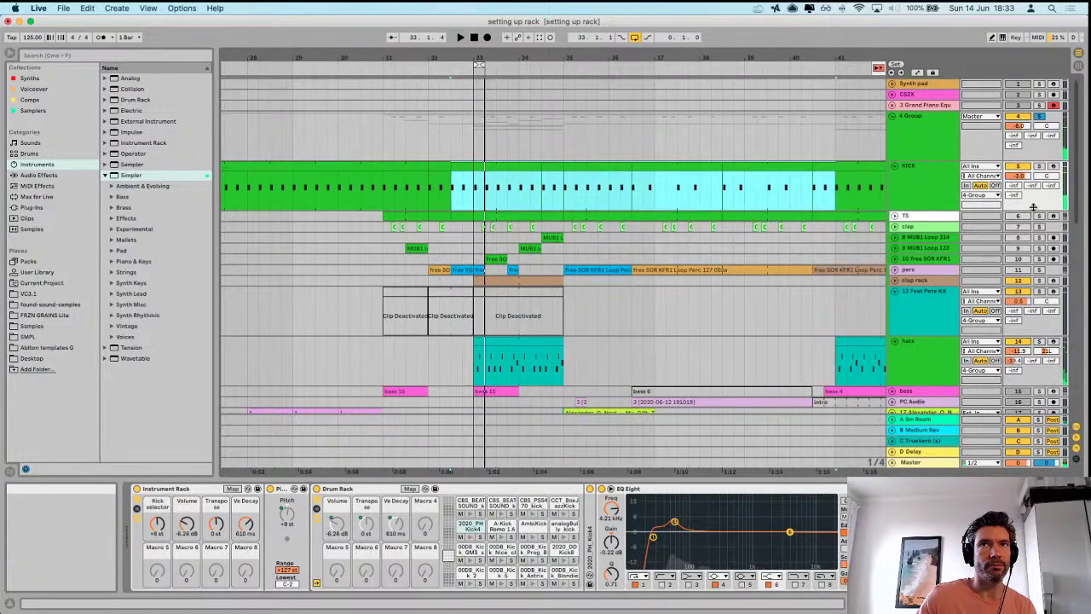
key("space")
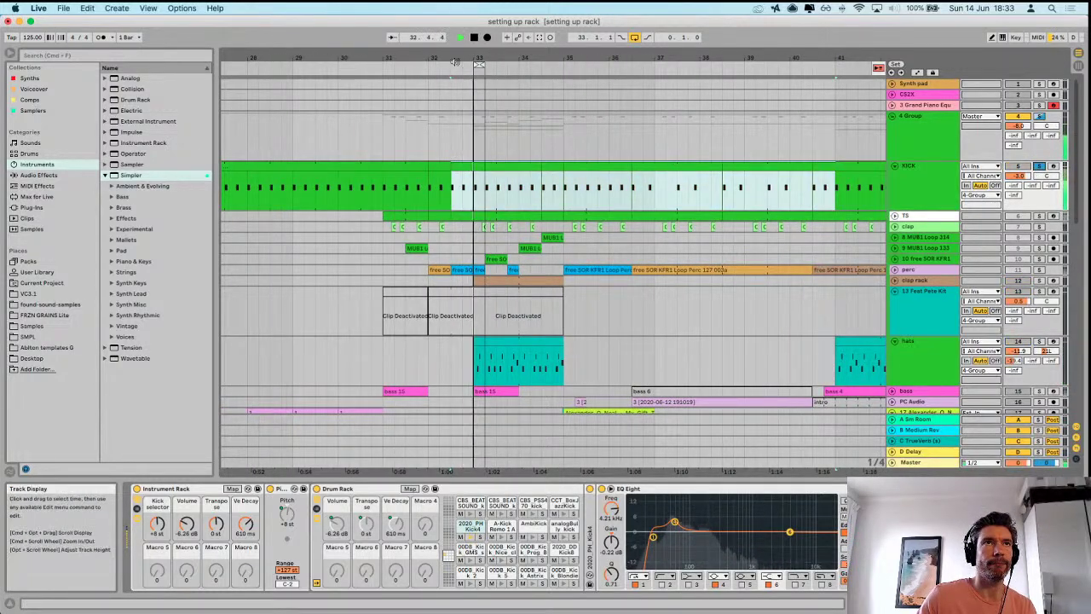
left_click(456, 67)
left_click_drag(451, 66, 440, 66)
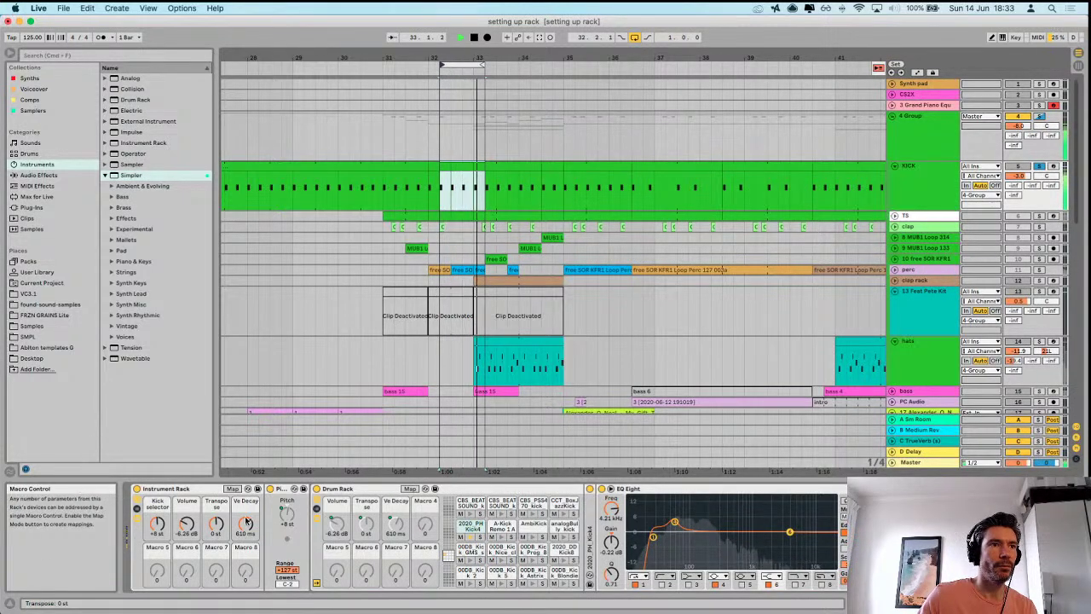
- Set the kick rack's Volume to -3.19 dB, Transpose to -1 st and Ve Decay to 531 ms, and show the 00DB_Kick_2 pad's sample
left_click_drag(157, 524, 157, 540)
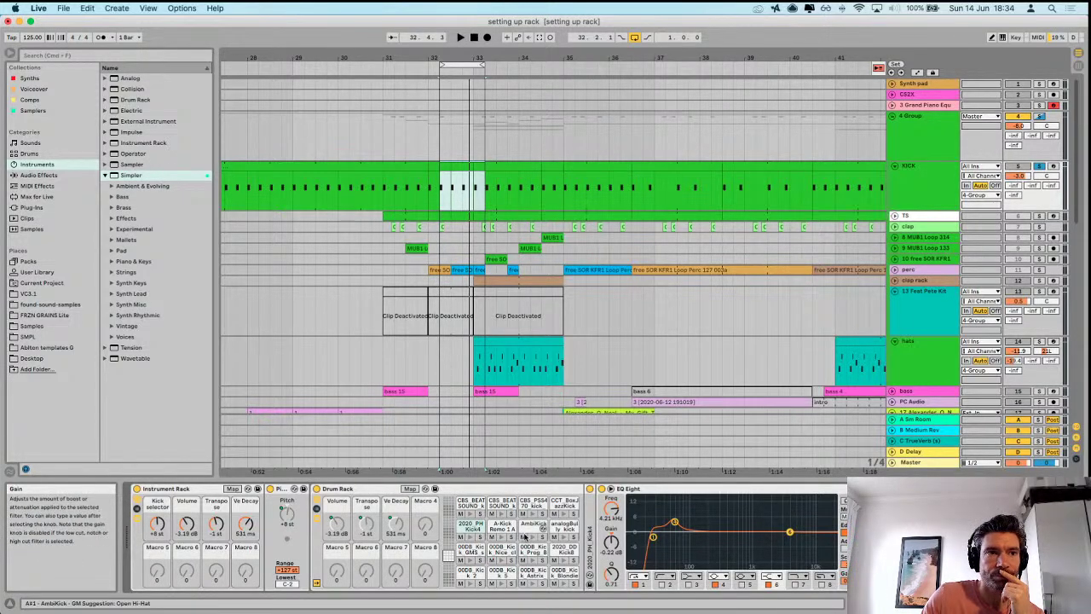
scroll(517, 546, "down", 4)
left_click(444, 556)
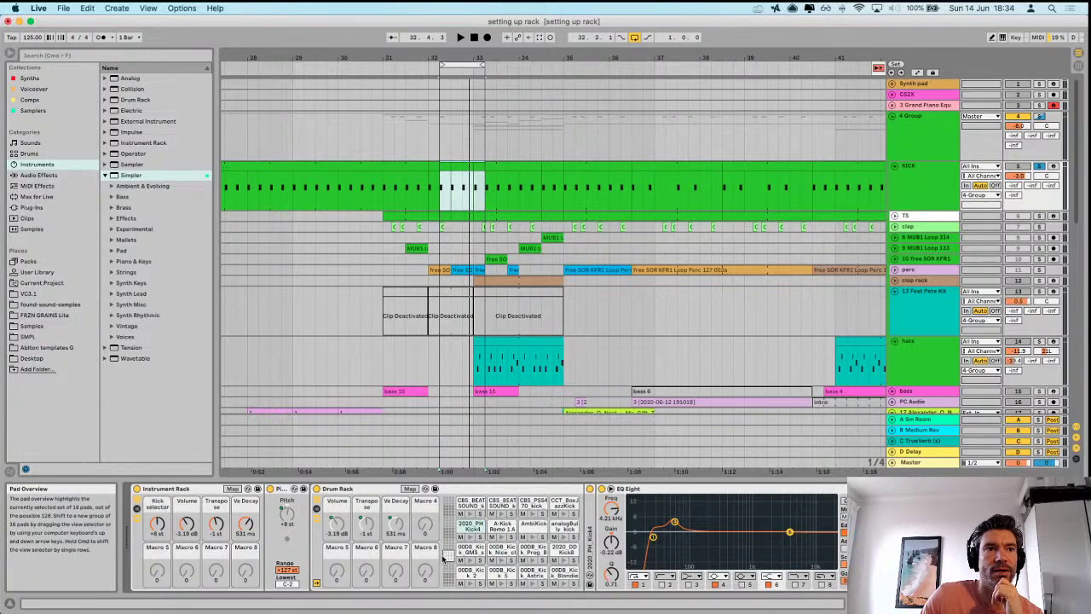
left_click(465, 575)
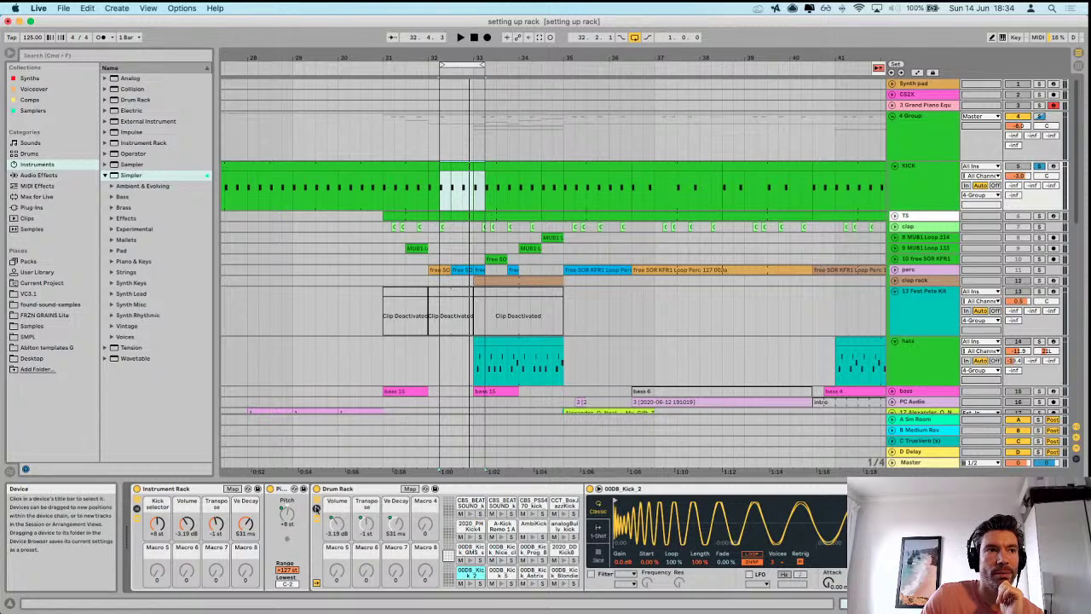
left_click(283, 512)
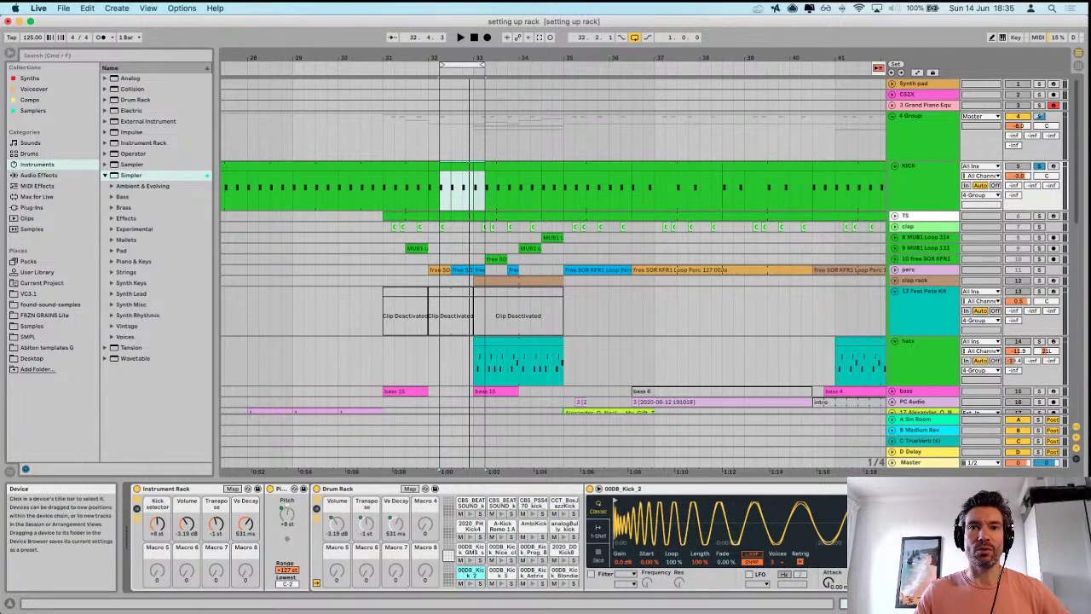
- Look at the Copy Value to Siblings option for 00DB_Kick_2, and view the 00DB_Kick_5 and 00DB_Kick_Astrix_style_2 samples
right_click(969, 546)
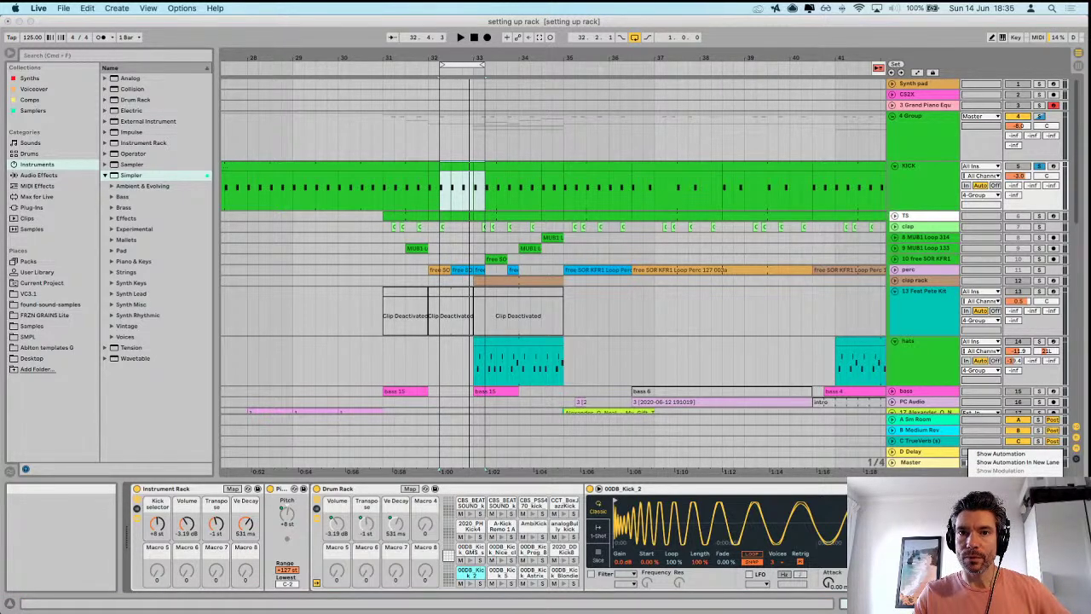
right_click(941, 582)
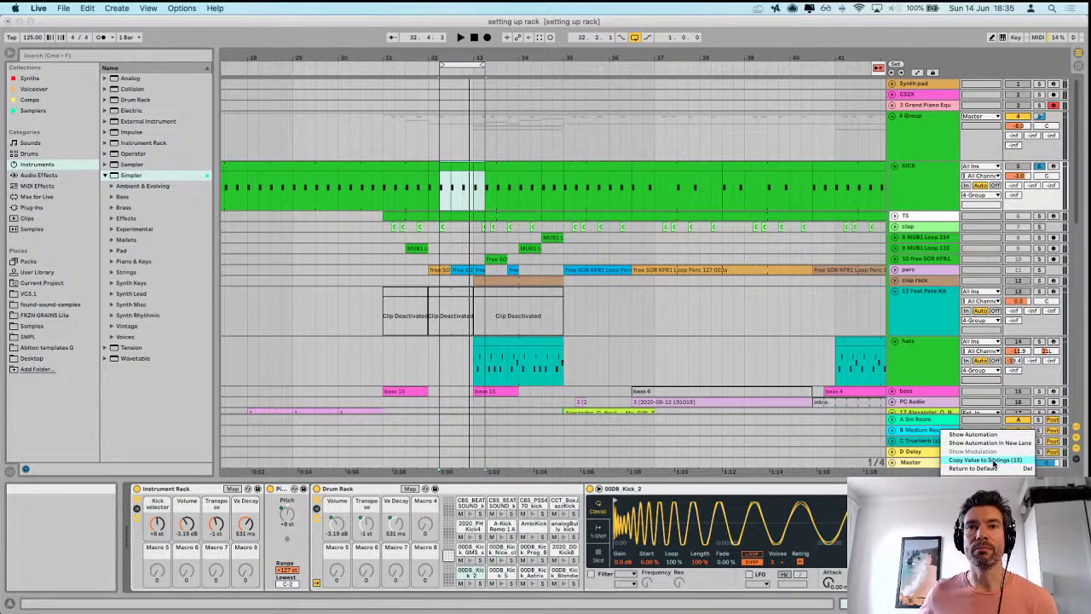
left_click(837, 529)
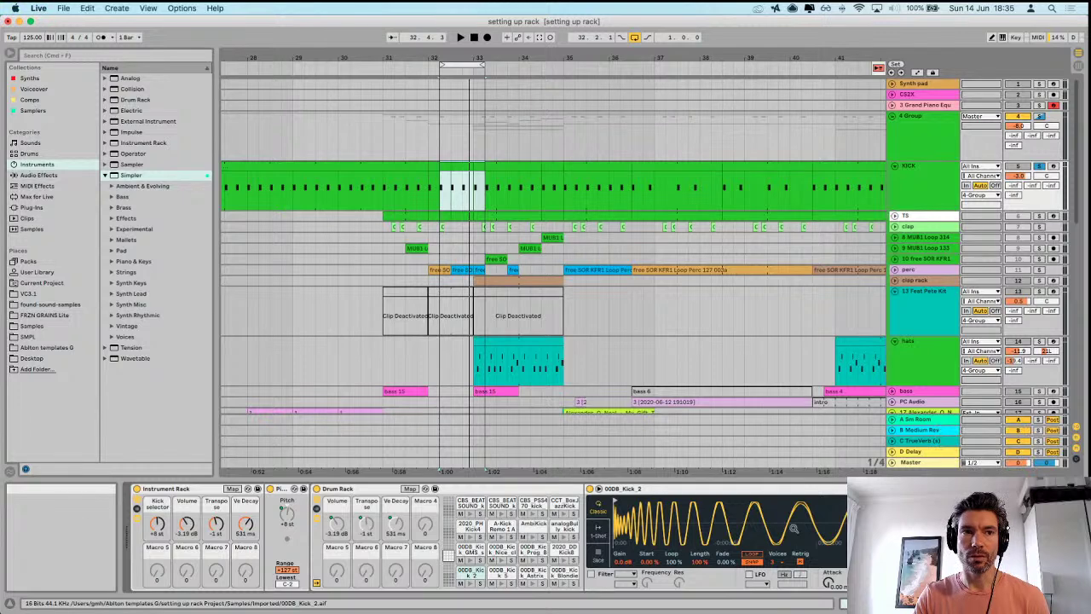
left_click(499, 575)
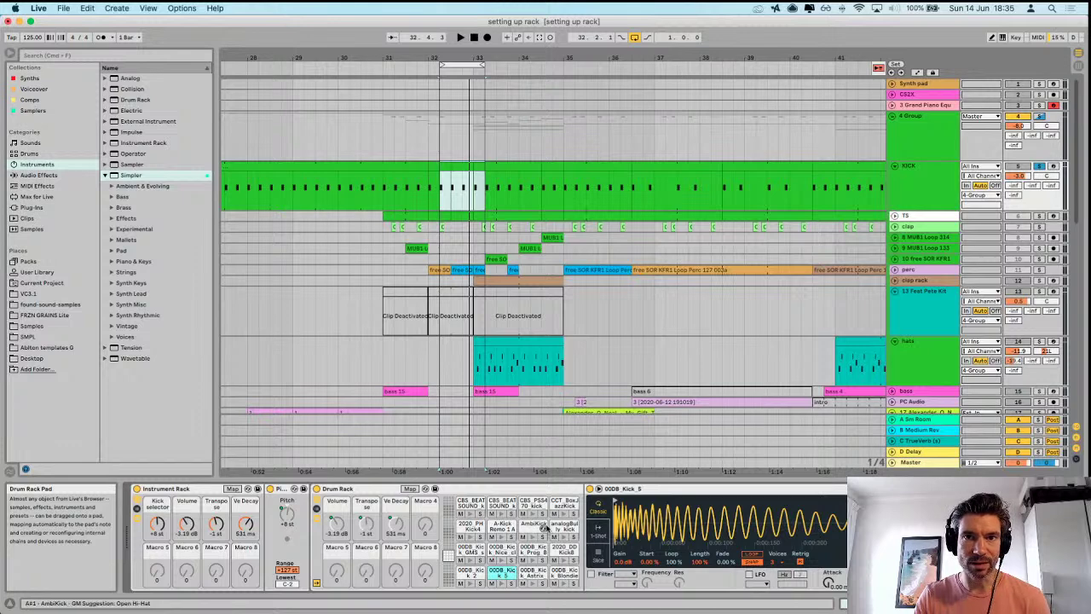
left_click(527, 576)
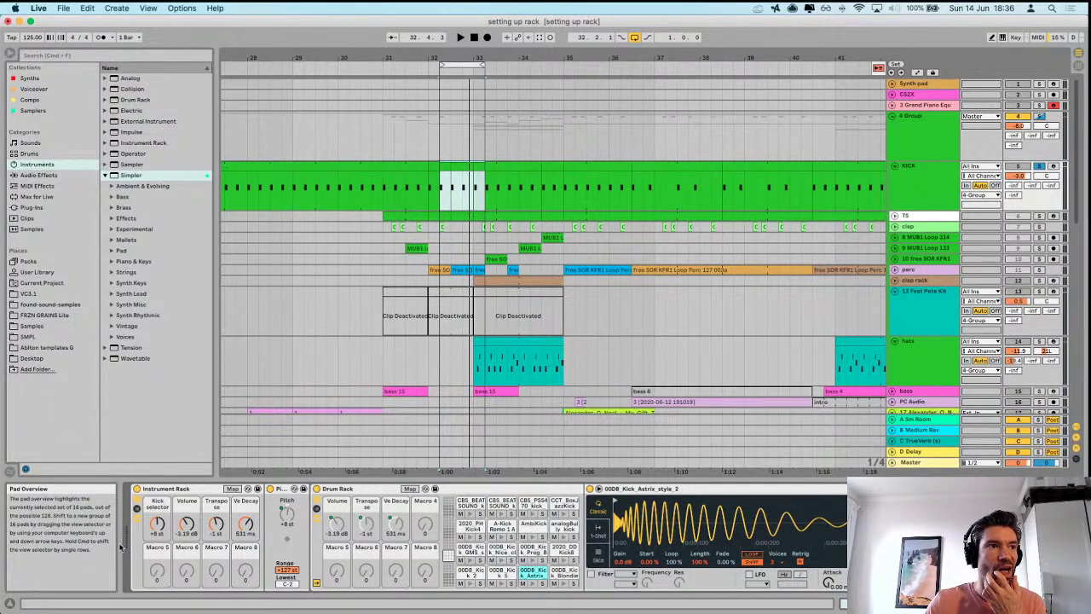
- Set the Kick selector macro to 0 st and display the macro mappings of the instrument rack
left_click_drag(158, 526, 158, 537)
right_click(159, 524)
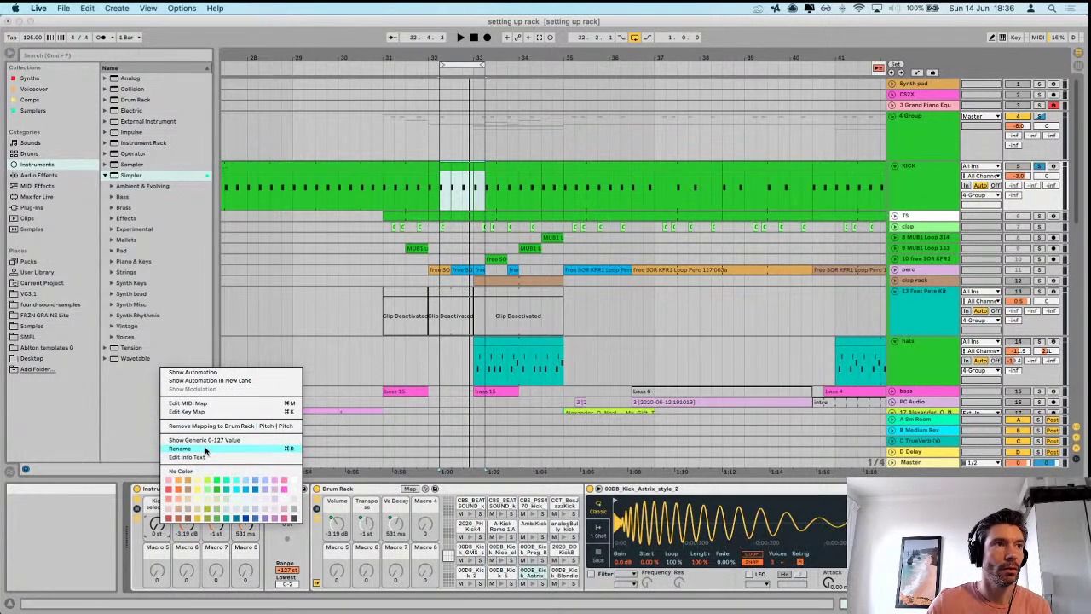
left_click(207, 401)
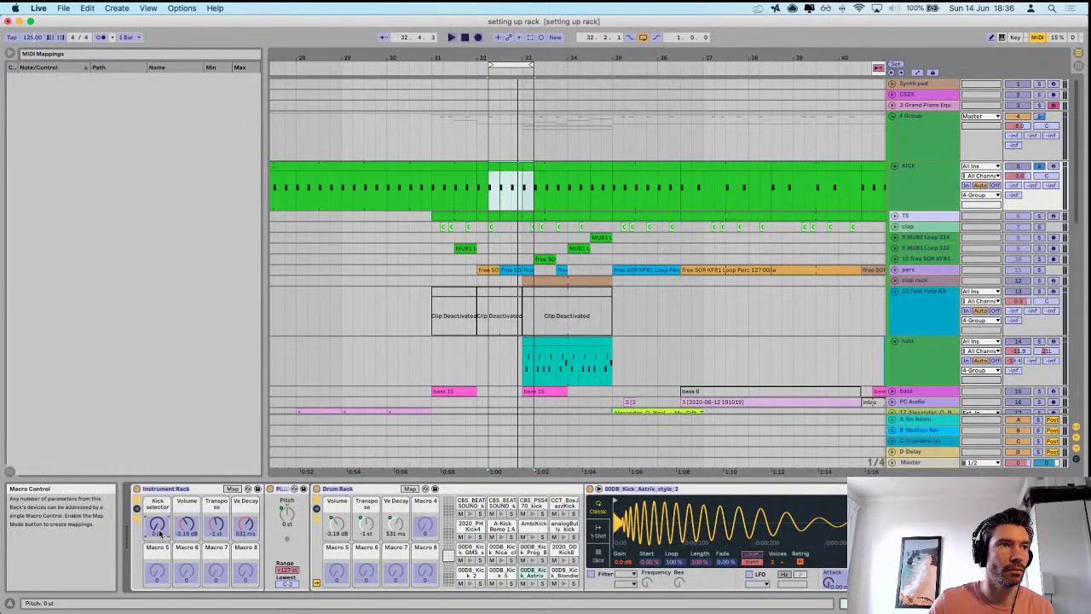
right_click(291, 515)
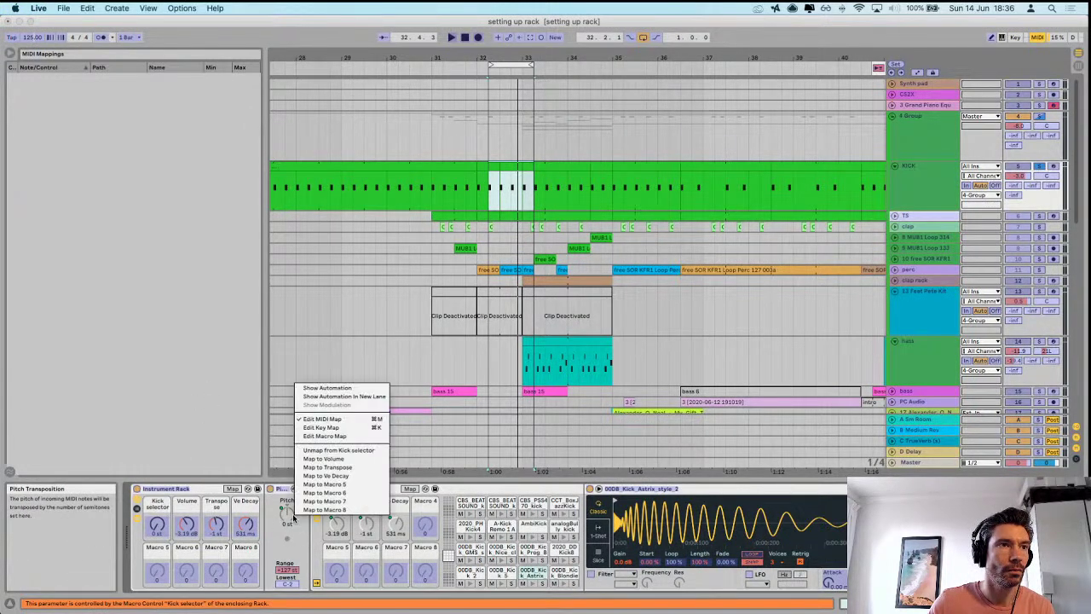
left_click(338, 435)
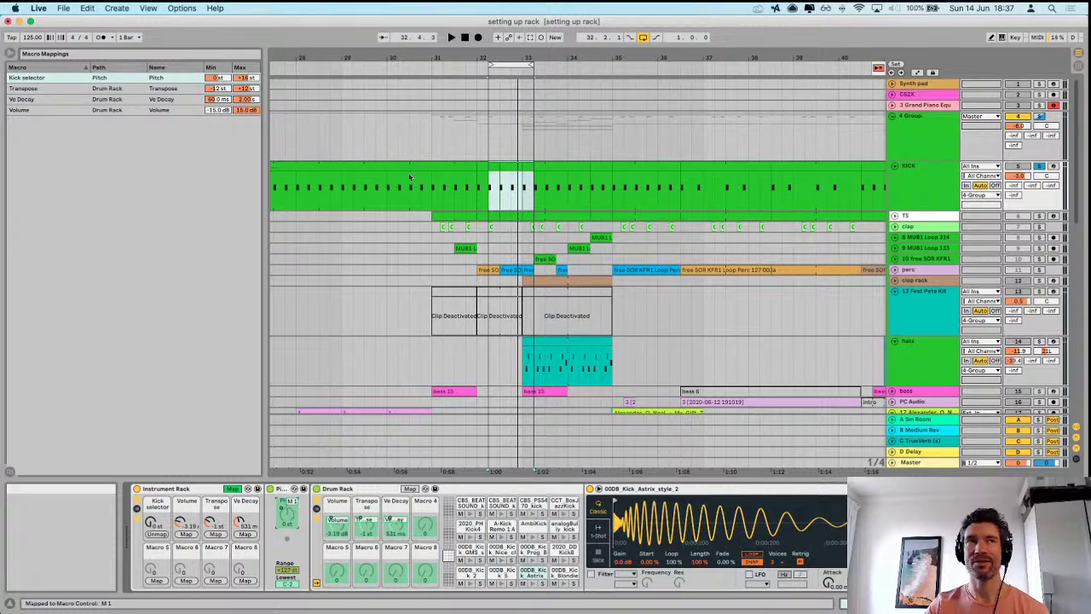
- Play the arrangement with the KICK track unsoloed, looping 16 bars from 3.1.1
left_click_drag(450, 58, 512, 30)
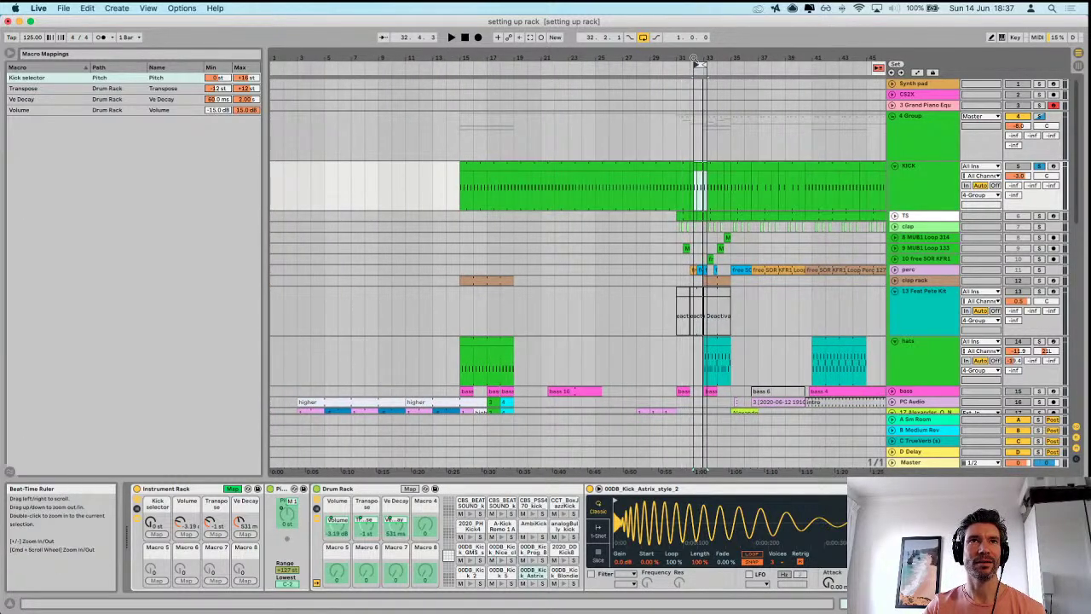
left_click_drag(693, 64, 298, 130)
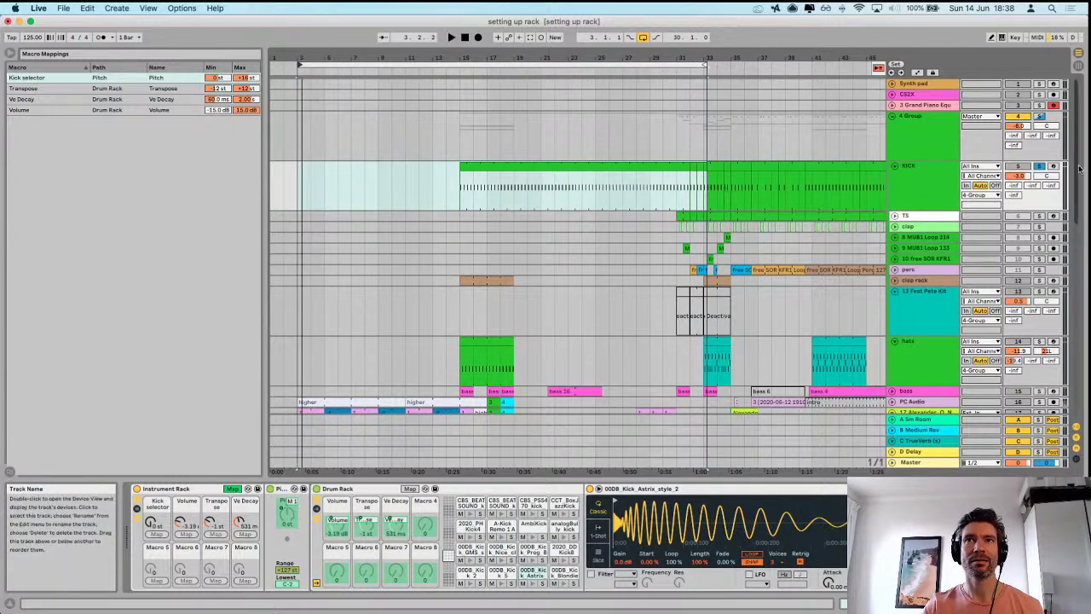
key("space")
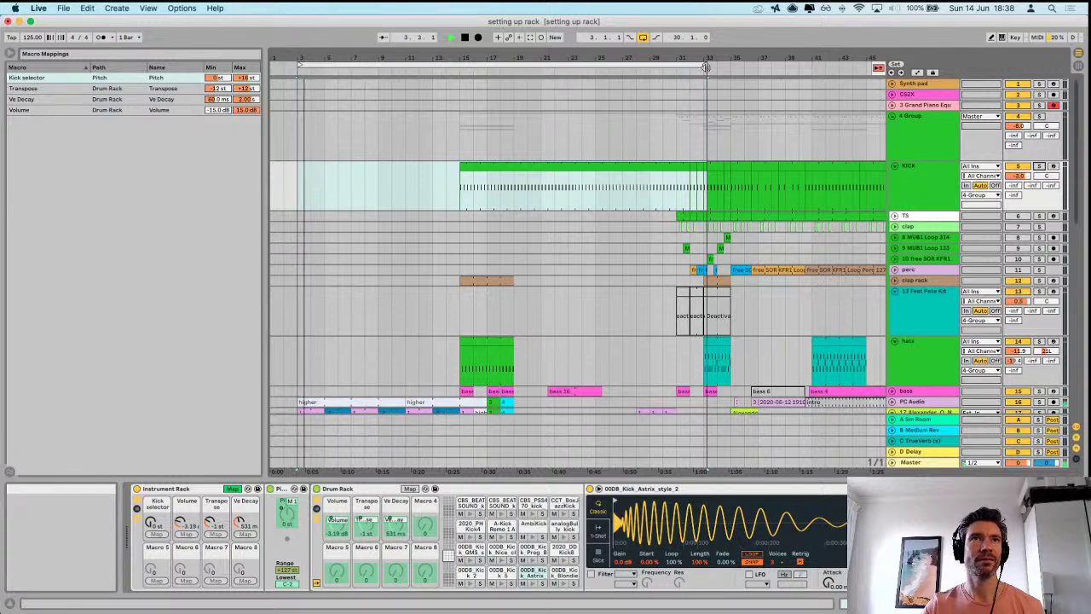
left_click_drag(706, 64, 514, 86)
- Show the devices on the Alexander_O_N audio track, track 17
scroll(427, 228, "down", 5)
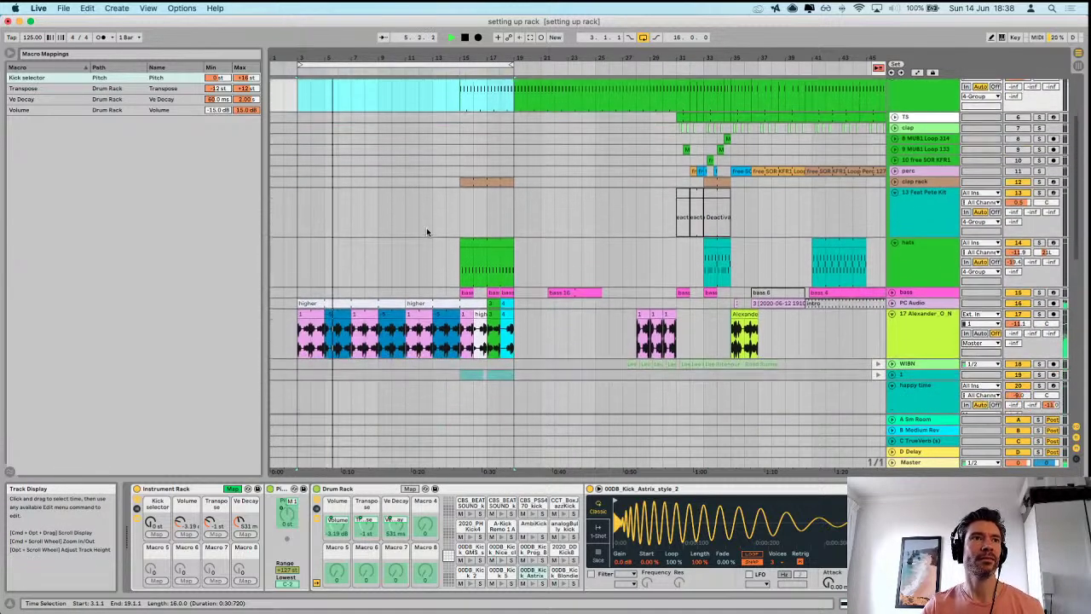
scroll(427, 228, "down", 2)
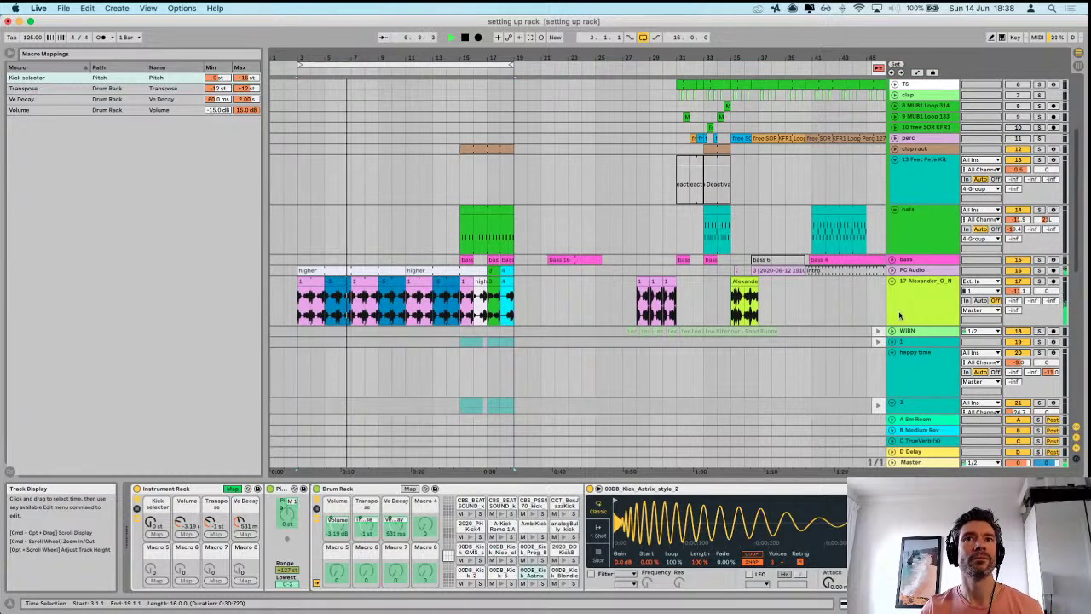
left_click(934, 287)
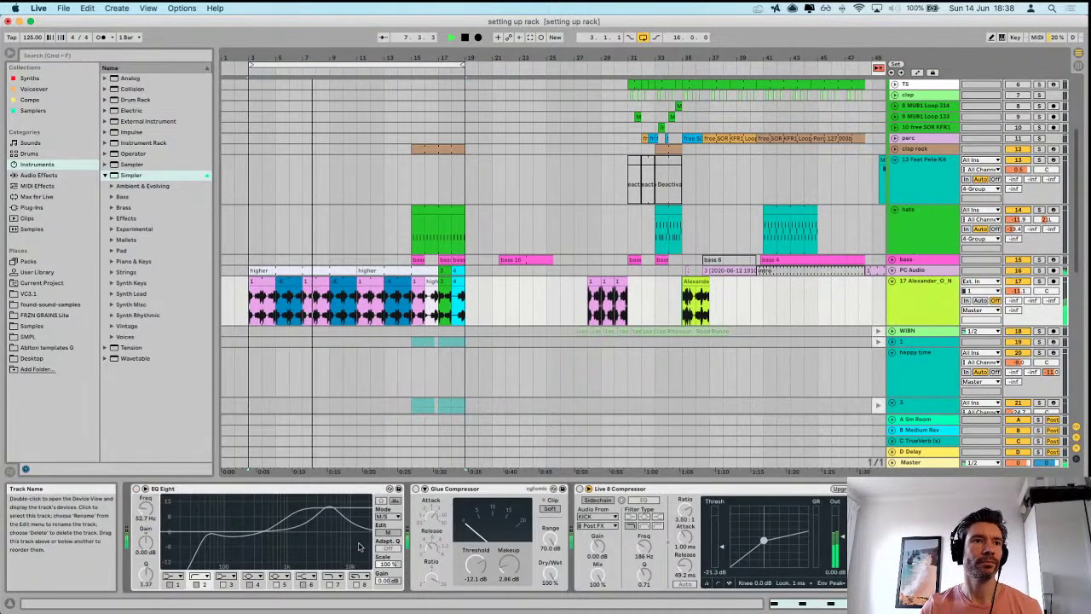
- Turn on the EQ Eight, Glue Compressor and Live 8 Compressor on audio track 17
left_click(137, 489)
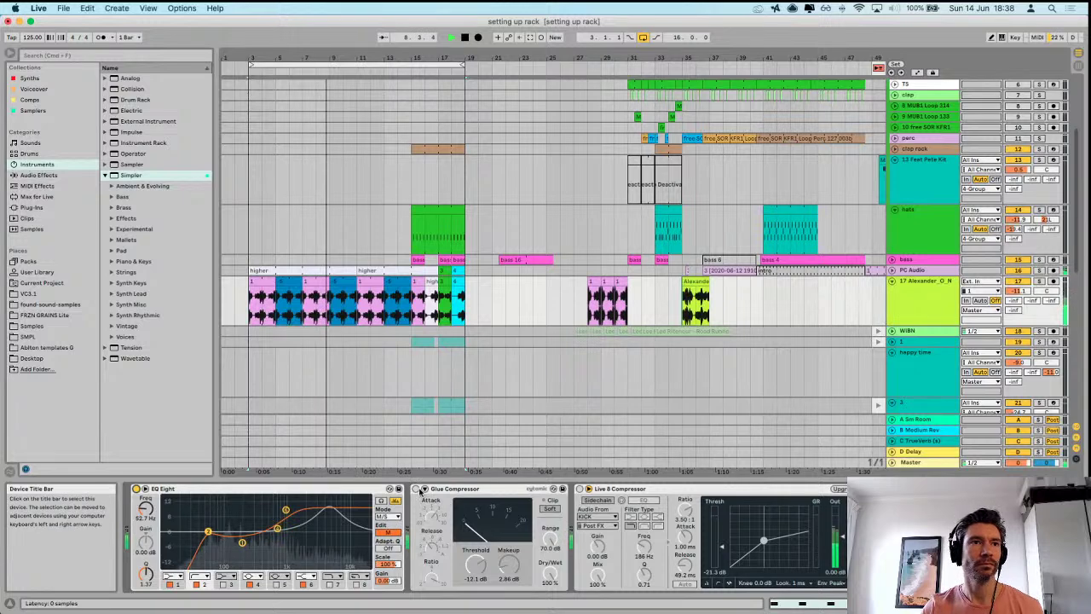
left_click(416, 488)
left_click(580, 489)
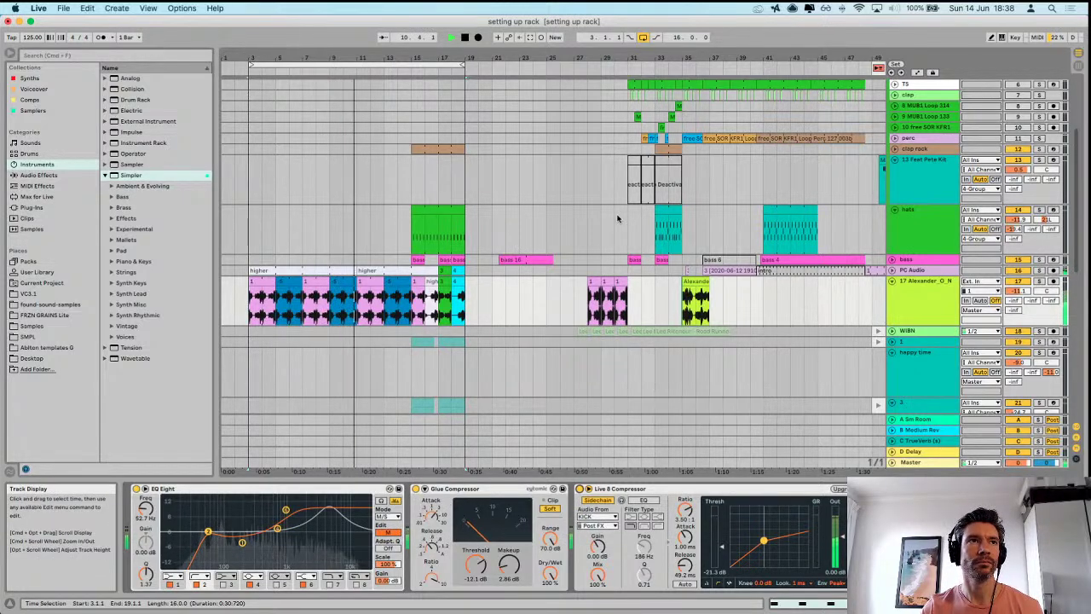
- Show the PC Audio track's devices and shorten the arrangement loop to 4 bars starting at 15.1.1
left_click(952, 271)
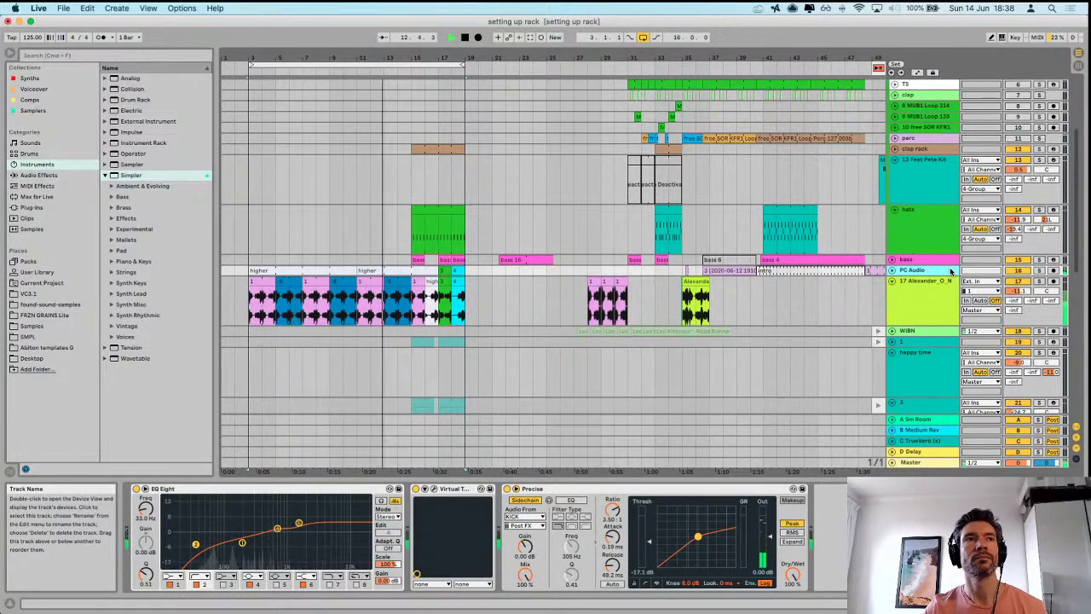
scroll(534, 213, "up", 4)
scroll(532, 206, "up", 1)
left_click_drag(251, 65, 413, 79)
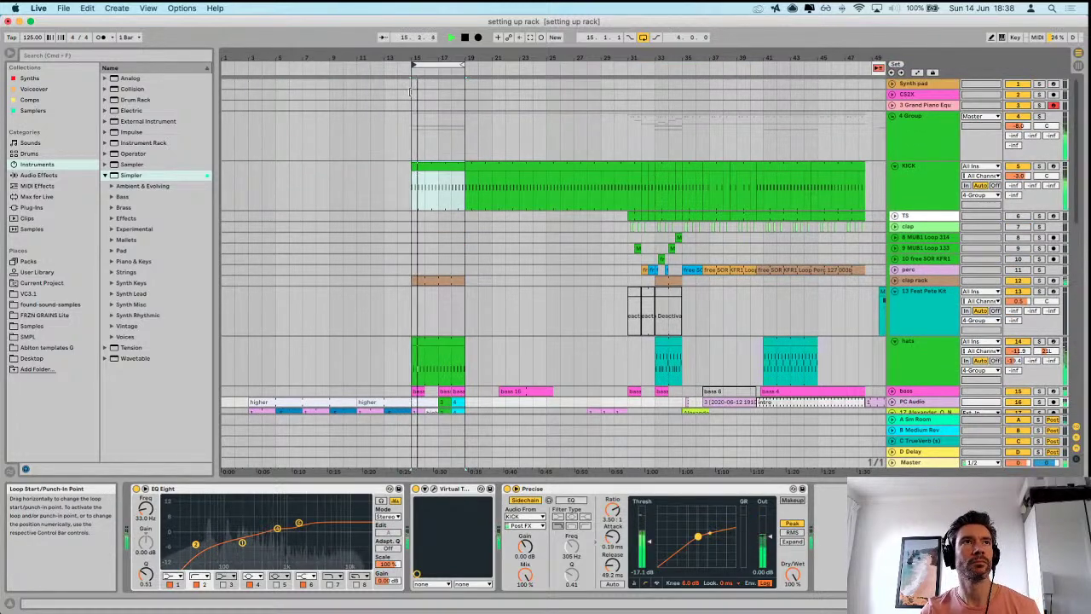
- Set the KICK track's Kick selector macro to +6 st and its Volume macro to -3.43 dB
double_click(463, 167)
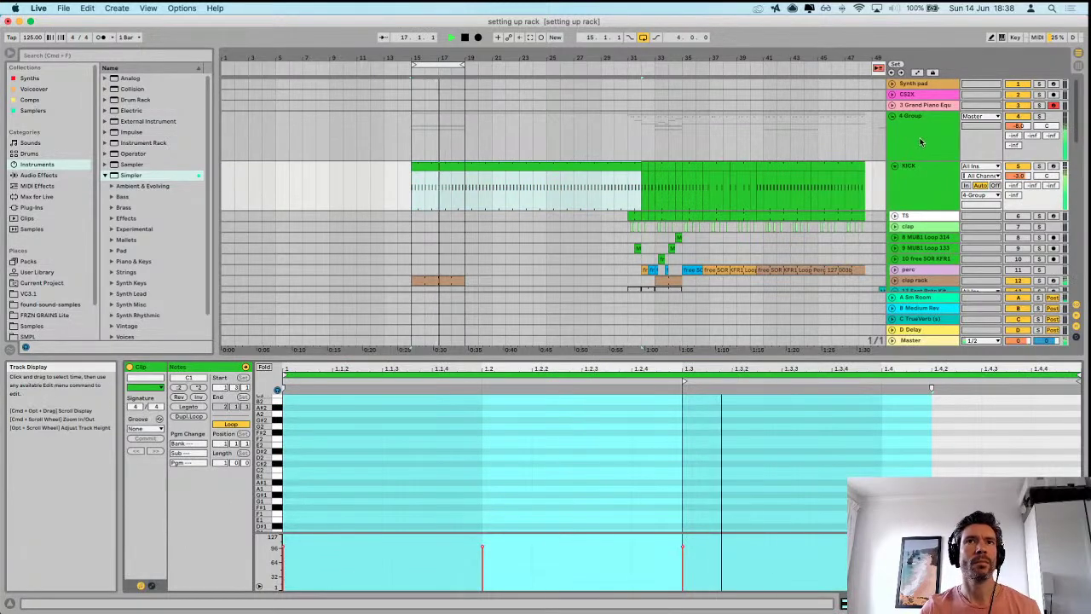
left_click(917, 175)
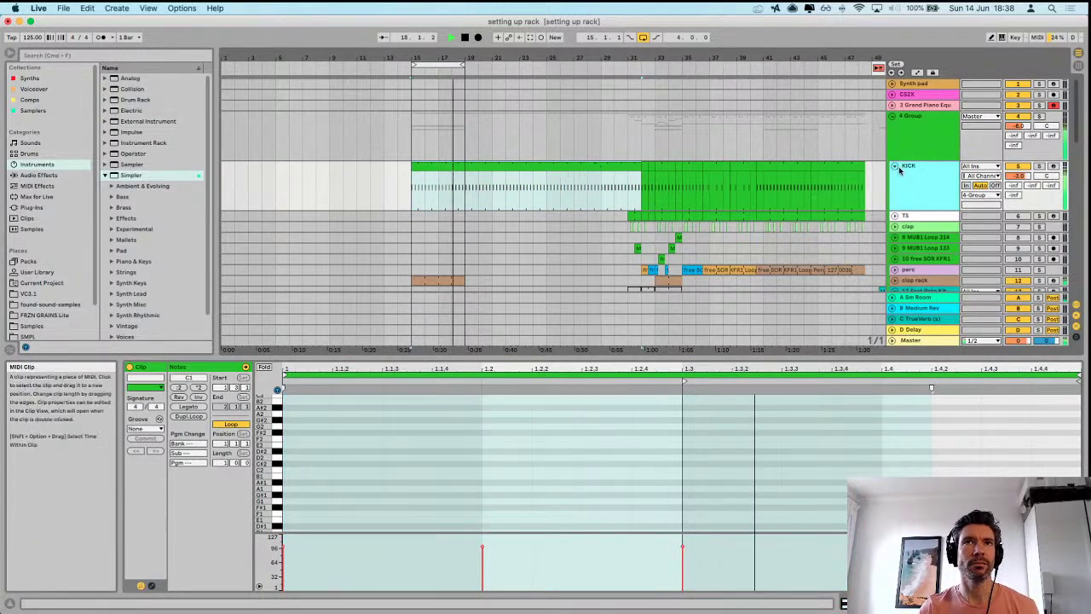
key("shift+Tab")
left_click_drag(157, 524, 157, 503)
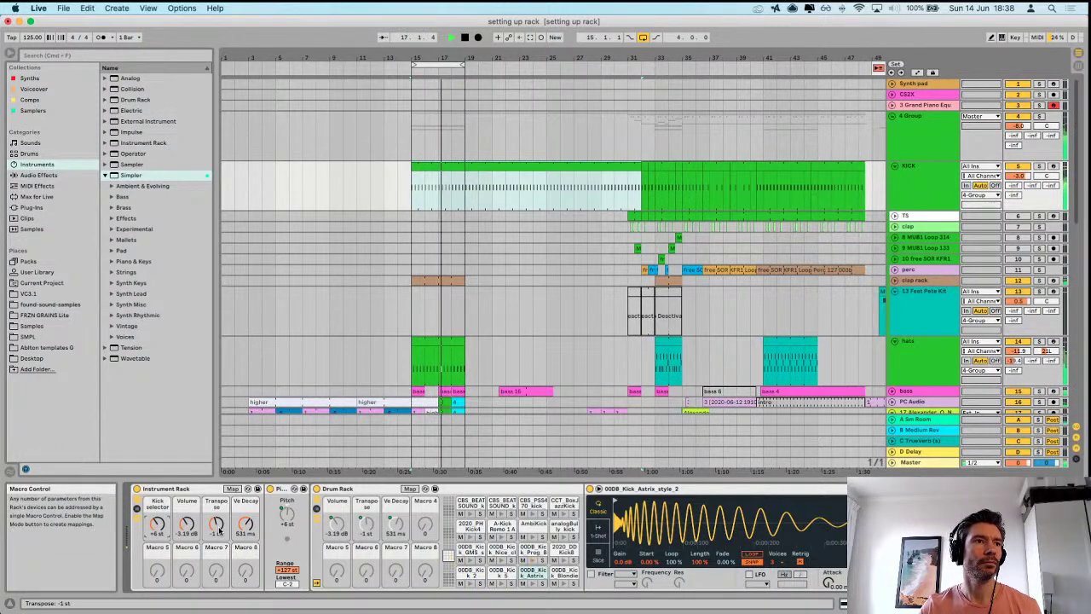
mouse_move(194, 527)
left_mouse_down()
mouse_move(194, 515)
mouse_move(194, 536)
left_mouse_up()
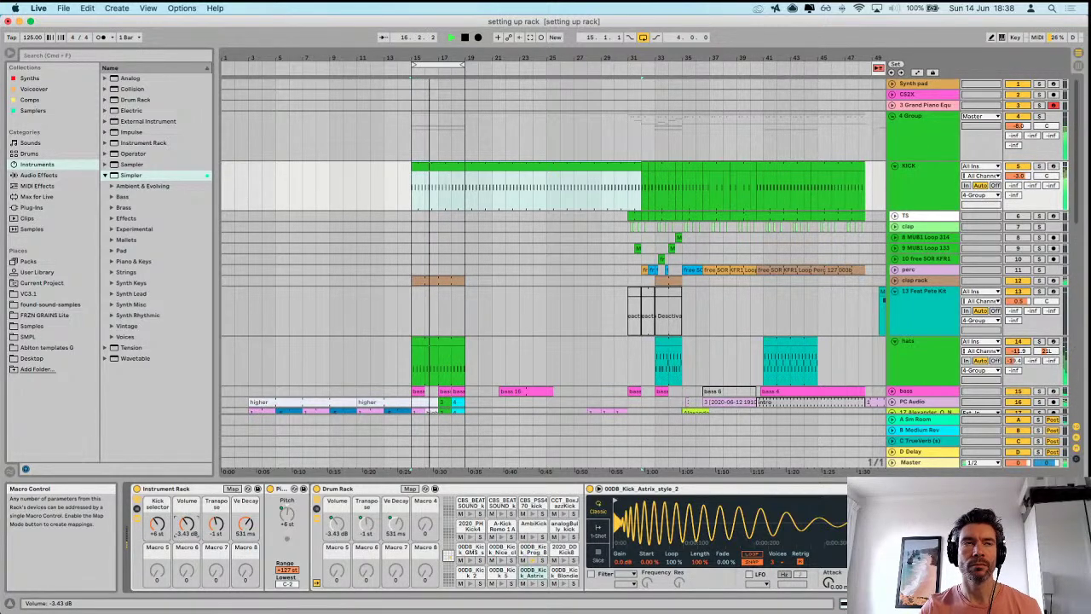
- In track 17's EQ Eight, switch off filters 4 and 6 and switch on filter 8
scroll(730, 307, "down", 5)
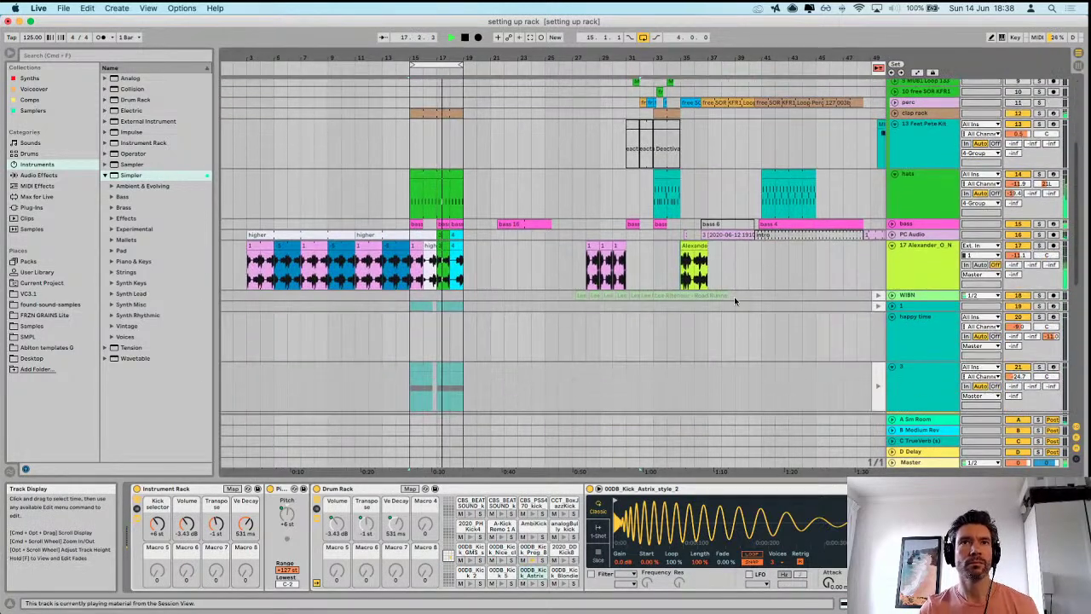
left_click(921, 262)
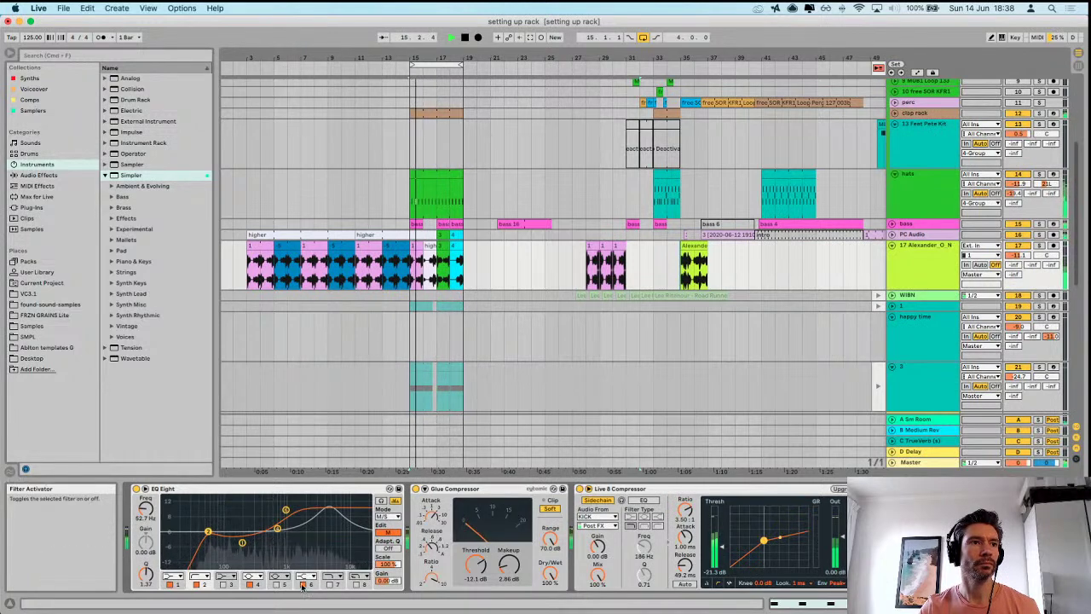
double_click(278, 532)
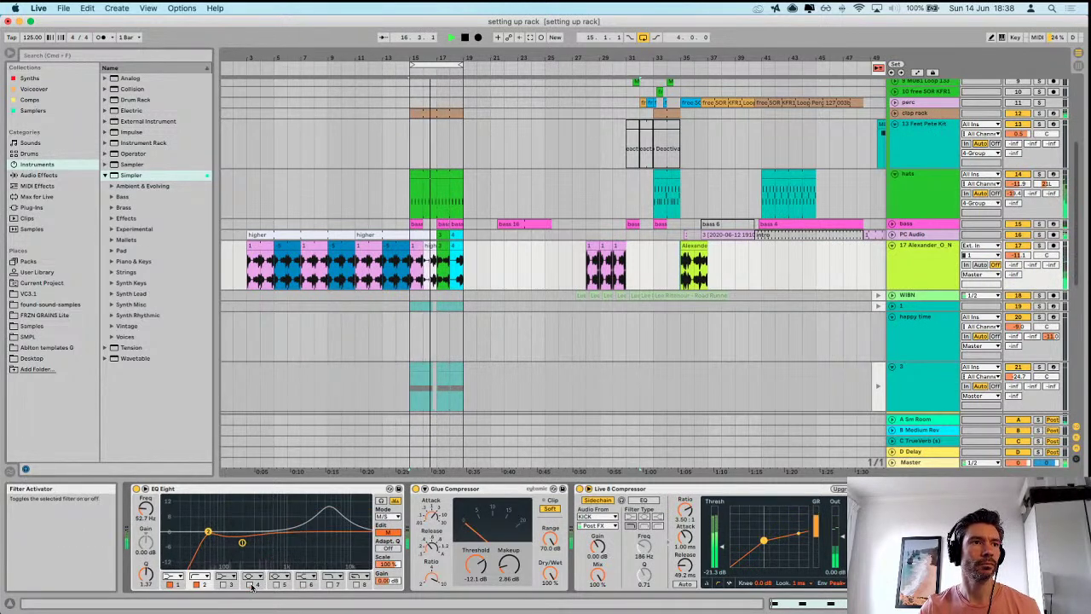
left_click(357, 585)
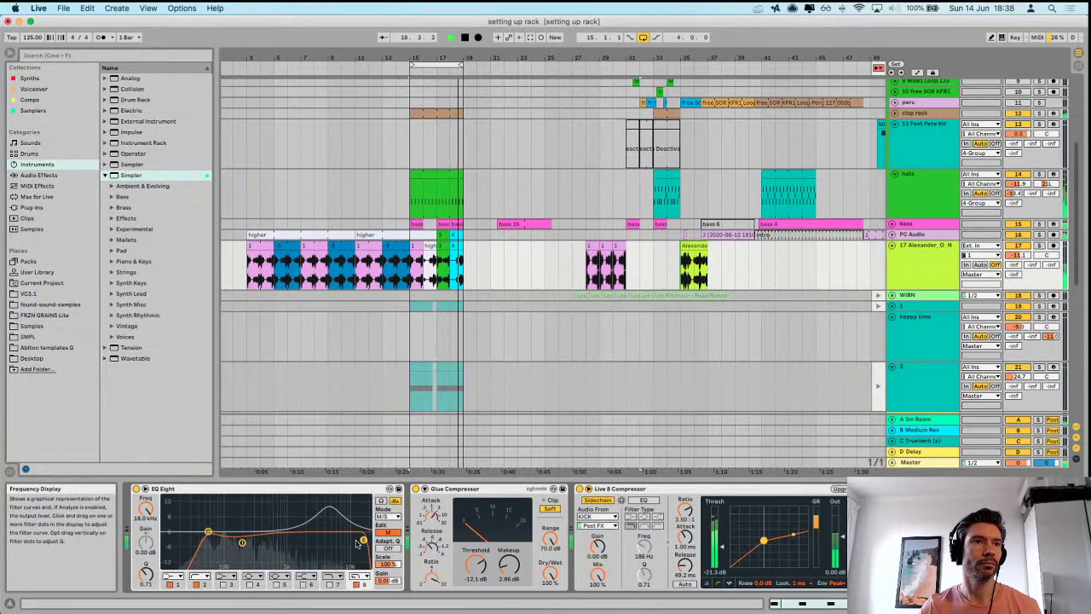
- Switch track 17's EQ Eight to Stereo mode and lower filter 8's cutoff frequency to 938 Hz
left_click_drag(364, 540, 276, 542)
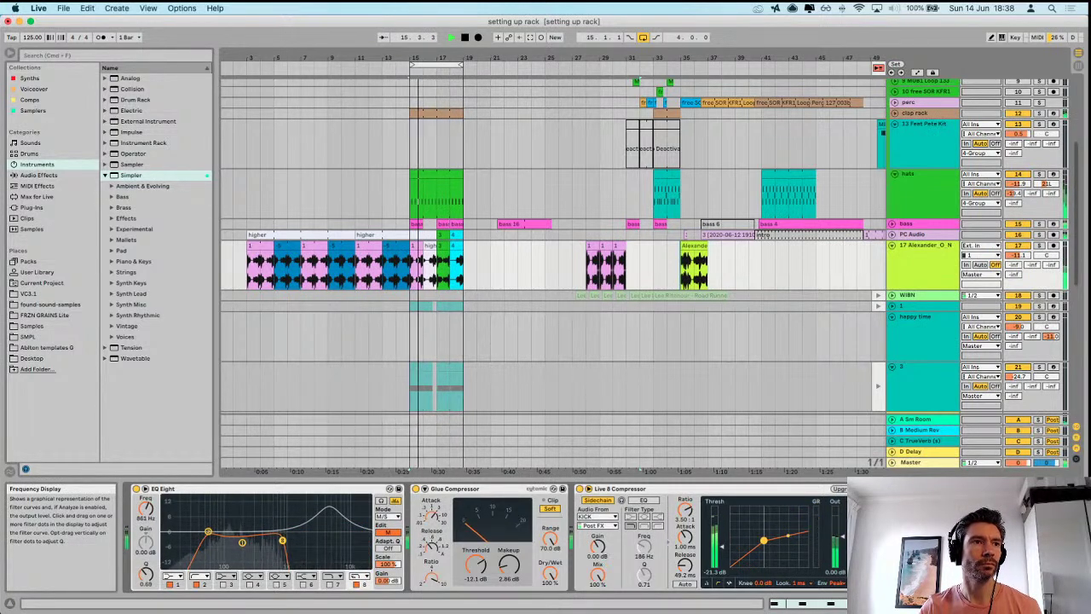
left_click(388, 517)
left_click(385, 527)
left_click_drag(276, 539, 296, 538)
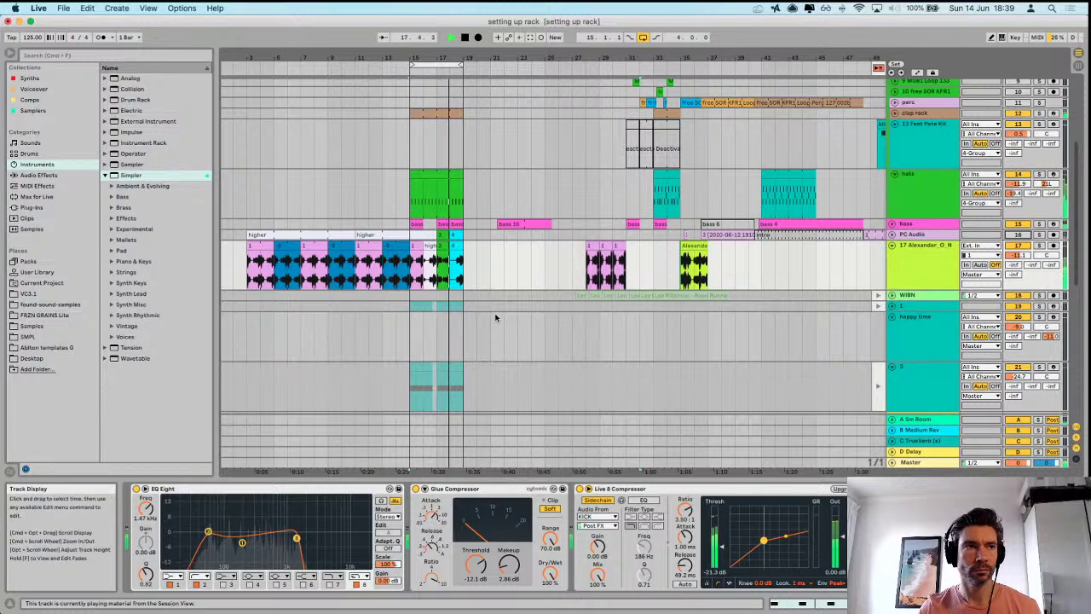
left_click_drag(296, 538, 285, 538)
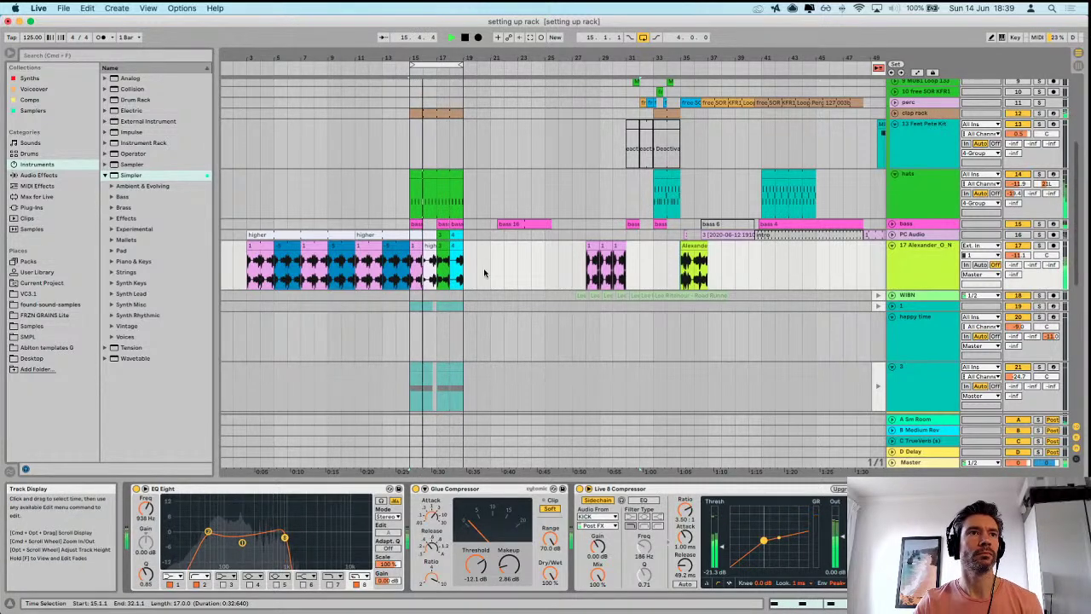
- Copy the four DW_HAT_21 notes in the hats clip at bar 15 one sixteenth earlier, lowering the copies' velocity to 39
scroll(529, 169, "up", 4)
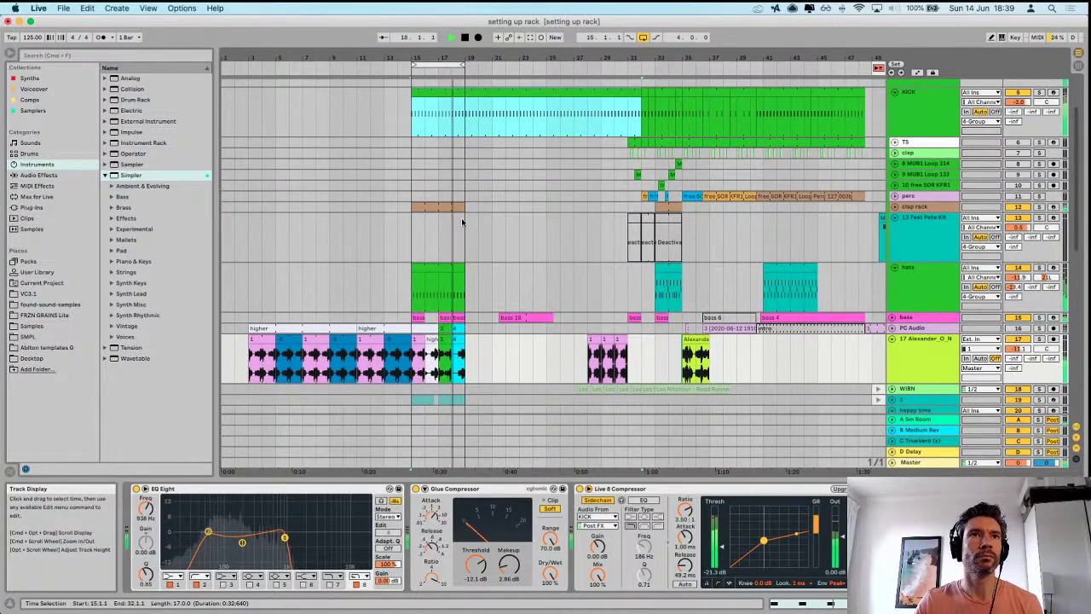
double_click(441, 265)
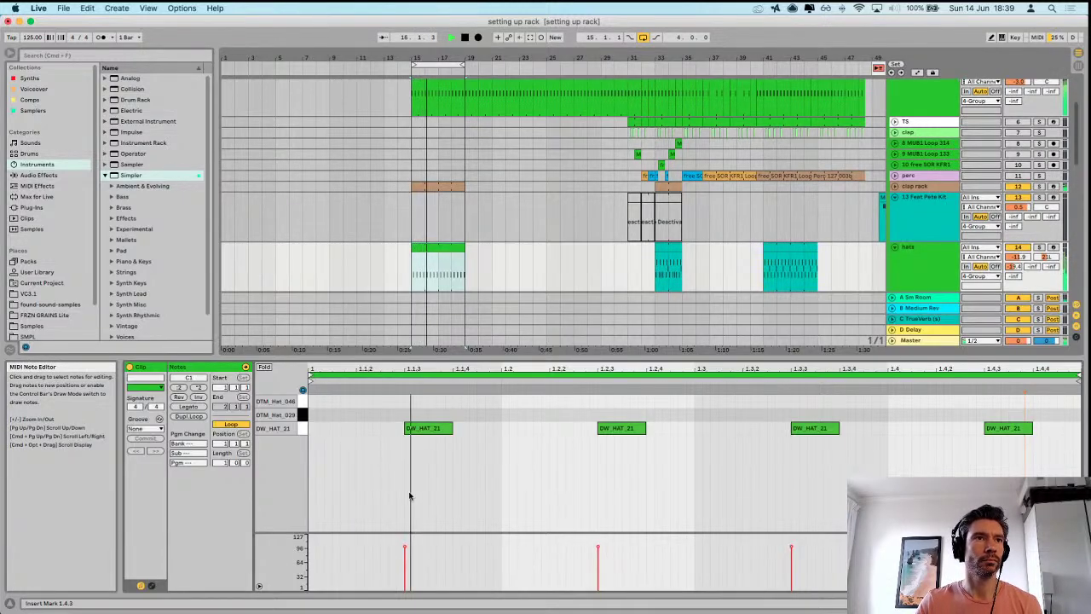
left_click_drag(409, 493, 1033, 418)
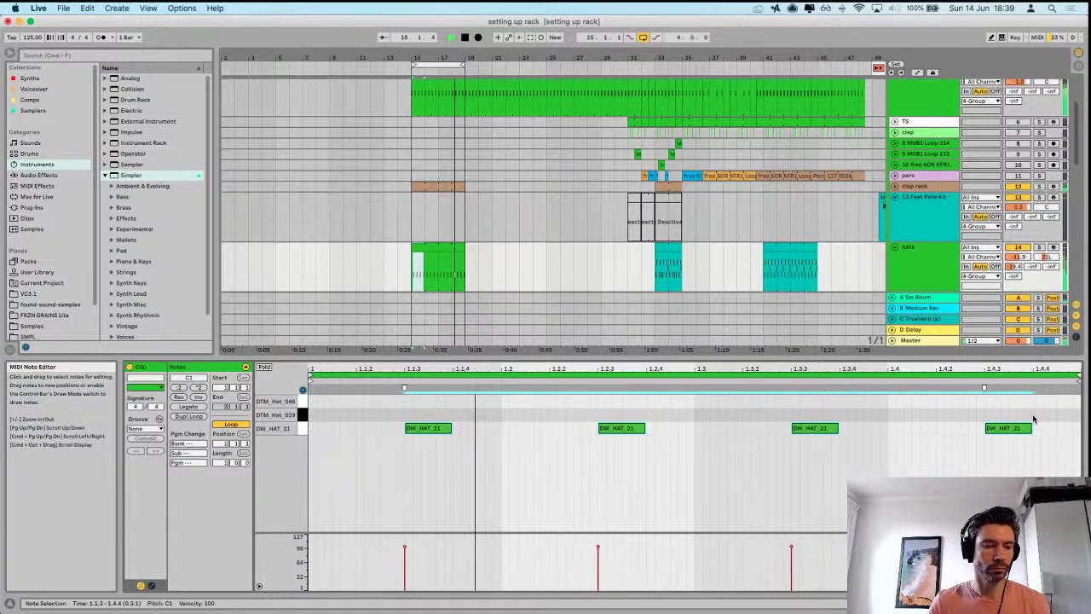
key("super+z")
key("super+shift+z")
left_click_drag(444, 428, 395, 437)
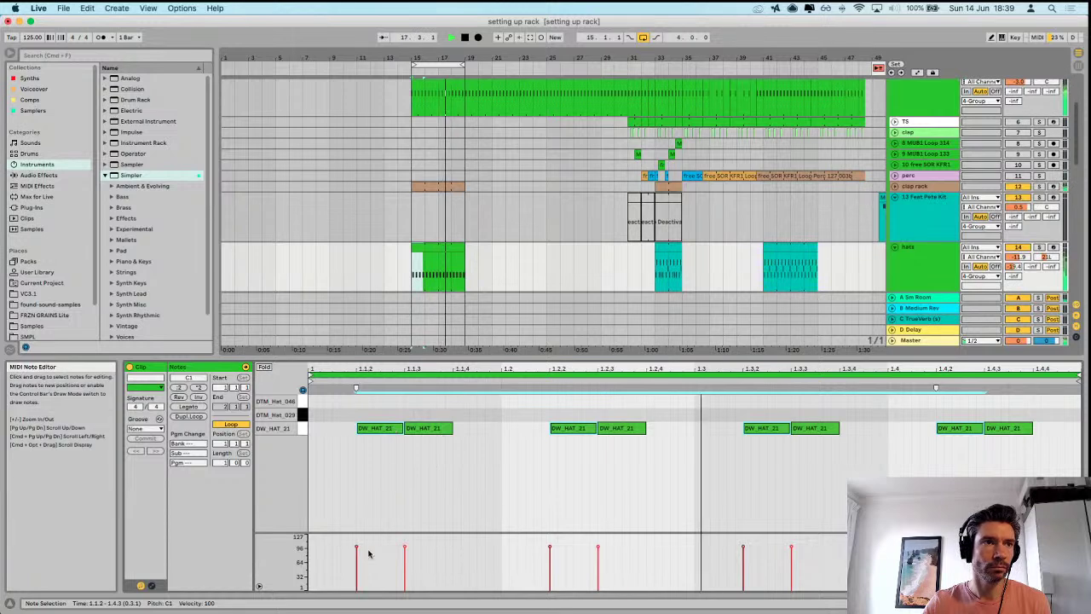
left_click_drag(356, 547, 357, 573)
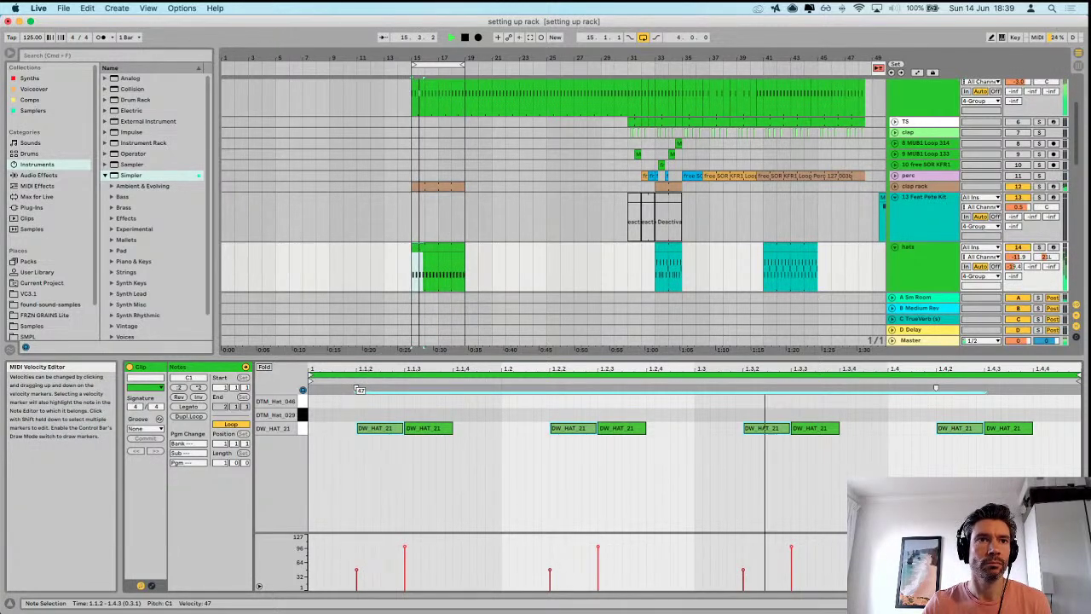
- Copy all eight DW_HAT_21 notes two sixteenths later and lower the copies' velocities to a range of 20 to 51
left_click_drag(373, 500, 1011, 416)
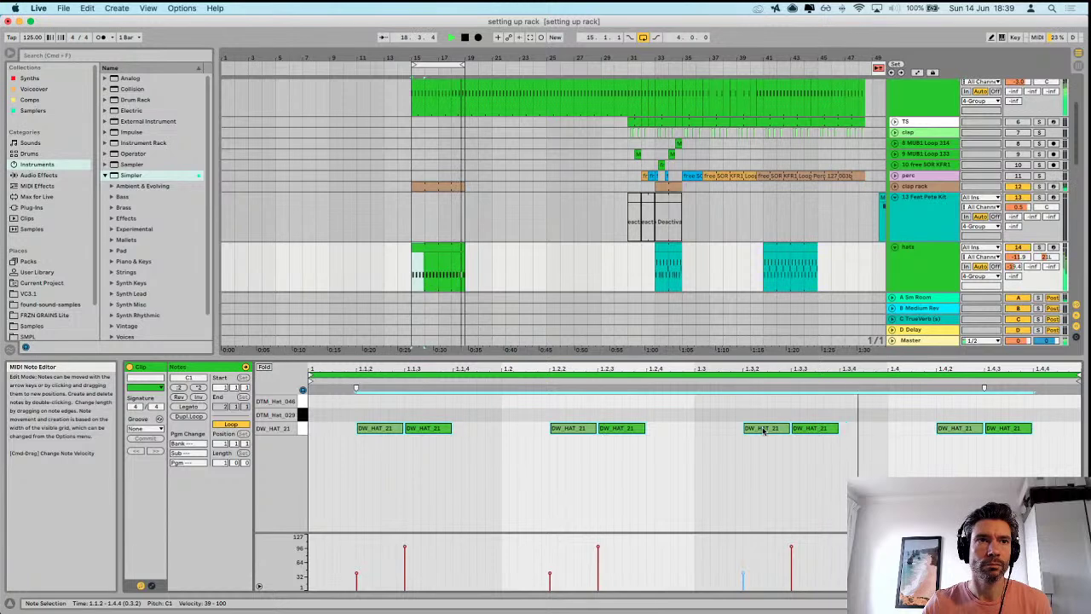
left_click_drag(764, 430, 862, 442)
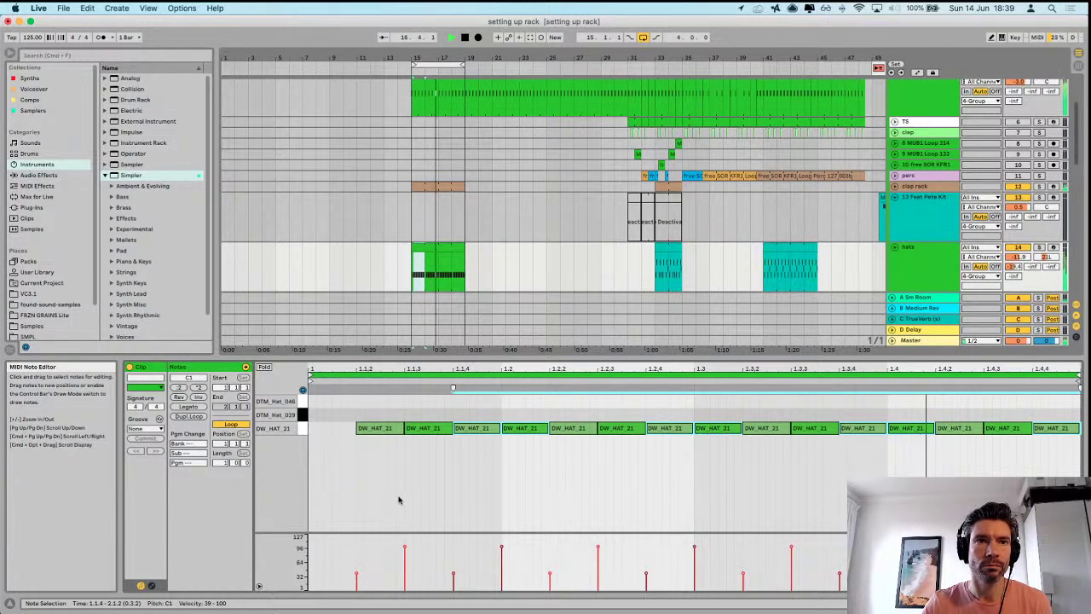
left_click(454, 573)
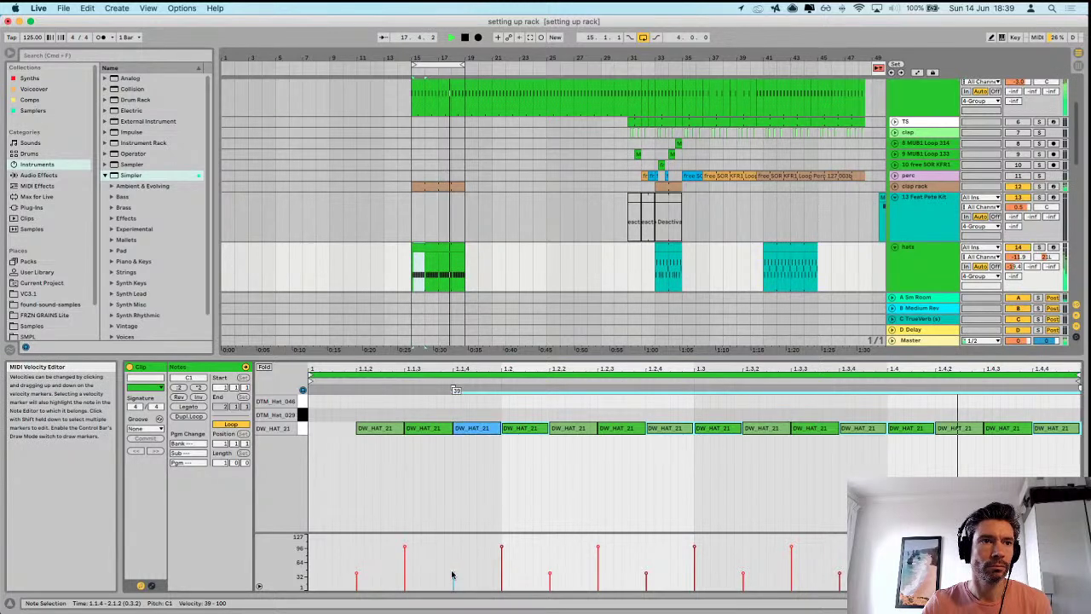
left_click_drag(454, 569, 454, 574)
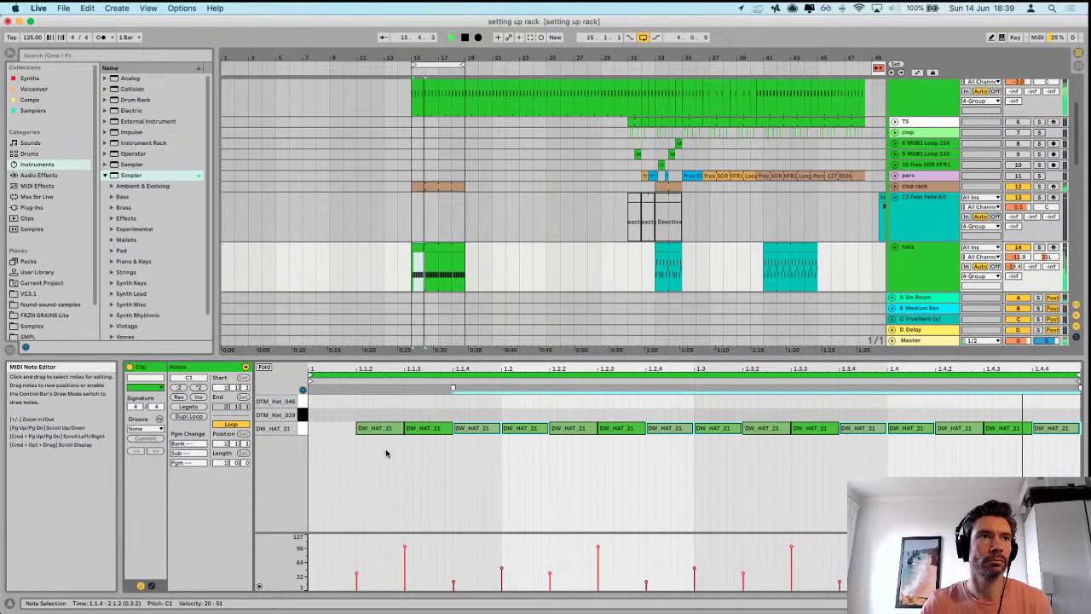
- Add a DW_HAT_21 note one sixteenth long at 1.1.1 and select all the hat notes
double_click(311, 432)
left_click_drag(312, 430, 347, 429)
left_click_drag(335, 498, 1021, 456)
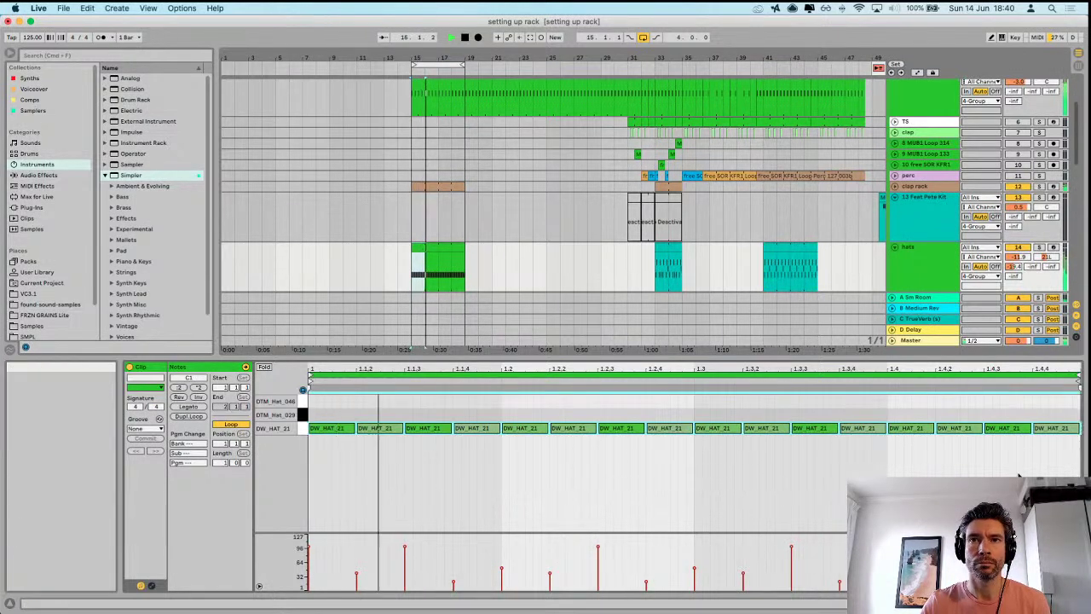
- Nudge all the hat notes slightly ahead of the grid and reduce their velocities to a range of 15 to 51
key("super+Right")
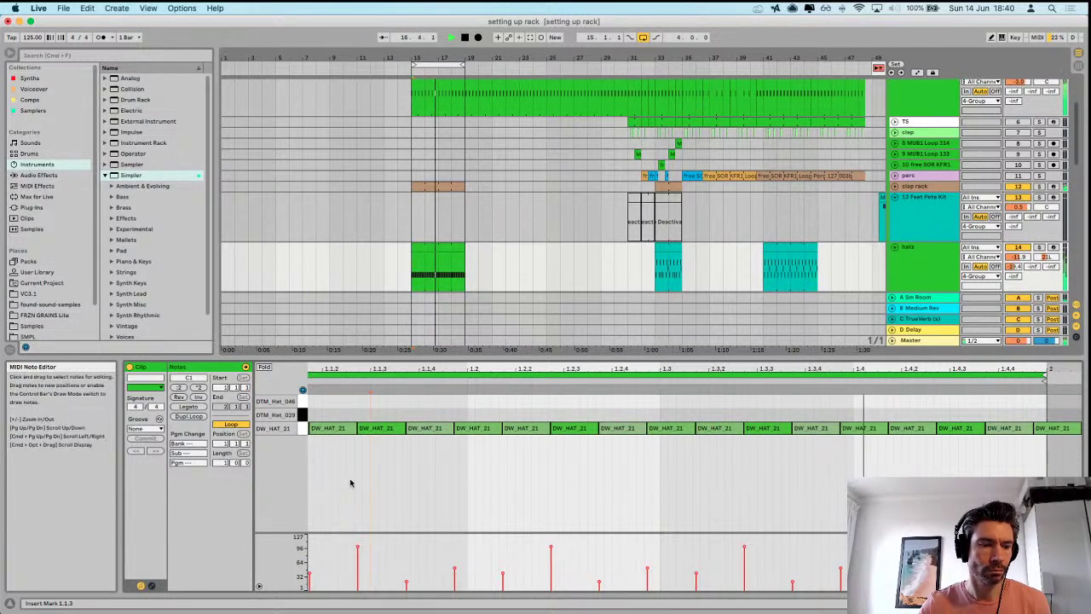
key("super+a")
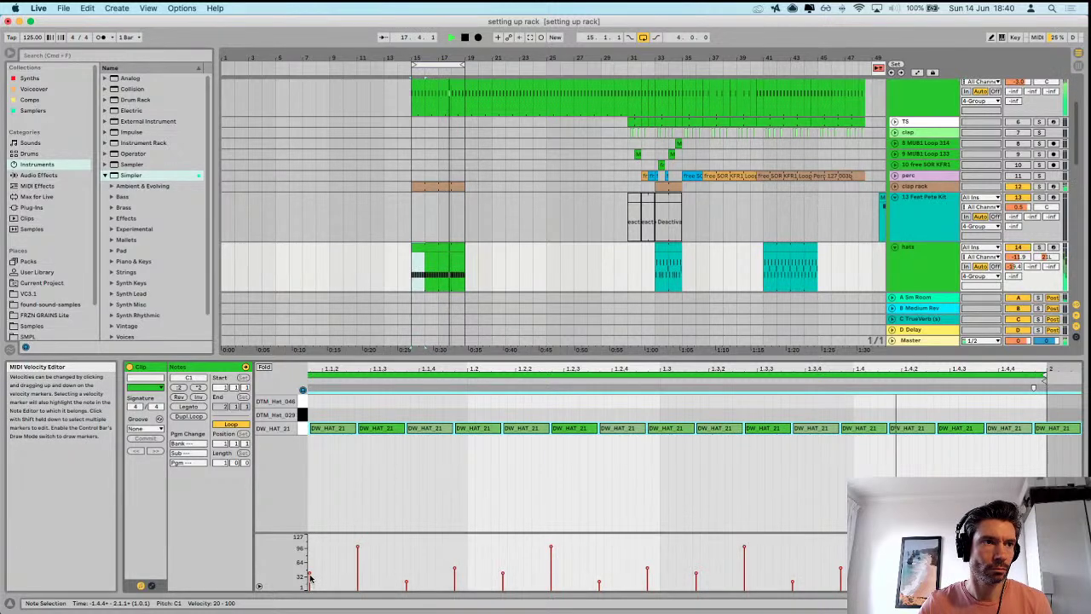
left_click_drag(311, 578, 311, 592)
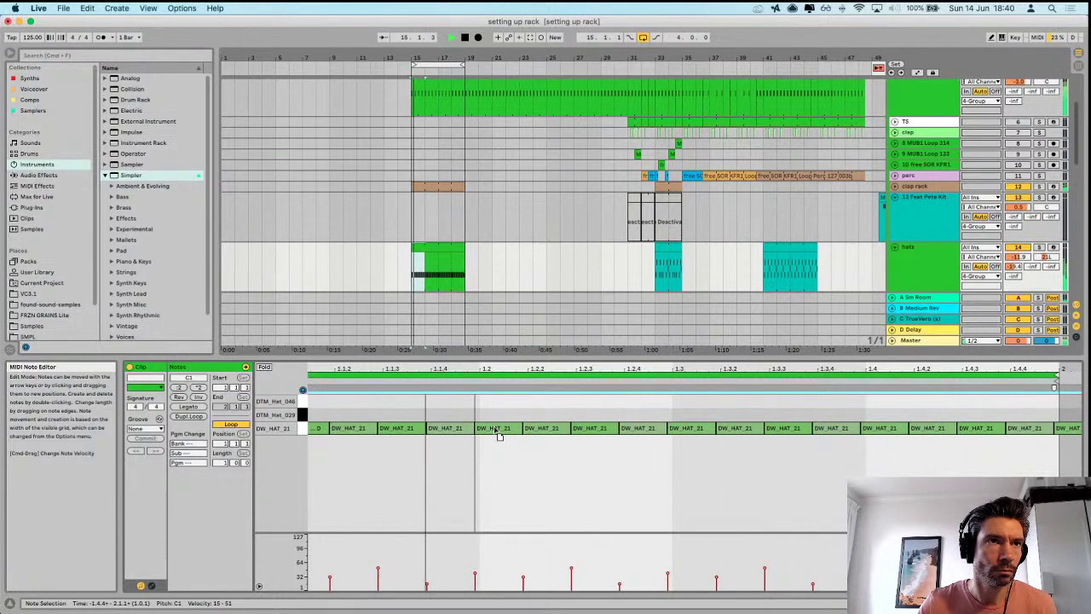
left_click_drag(495, 430, 495, 430)
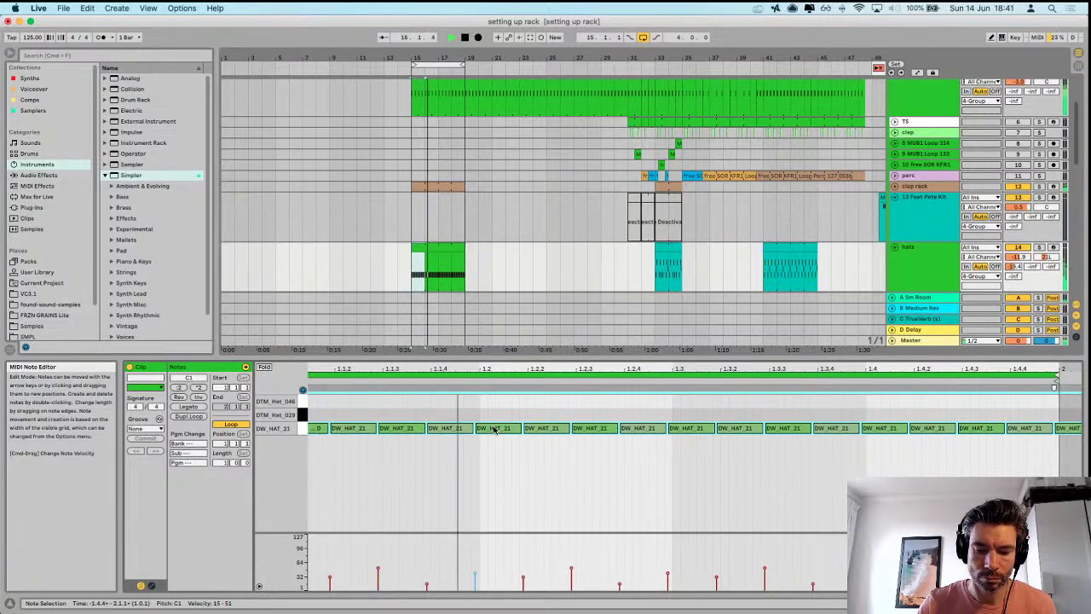
- Move the DW_HAT_21 notes just ahead of 1.1.4 and 1.2.2 up to the DTM_Hat_046 sample
left_click(415, 488)
left_click(363, 429)
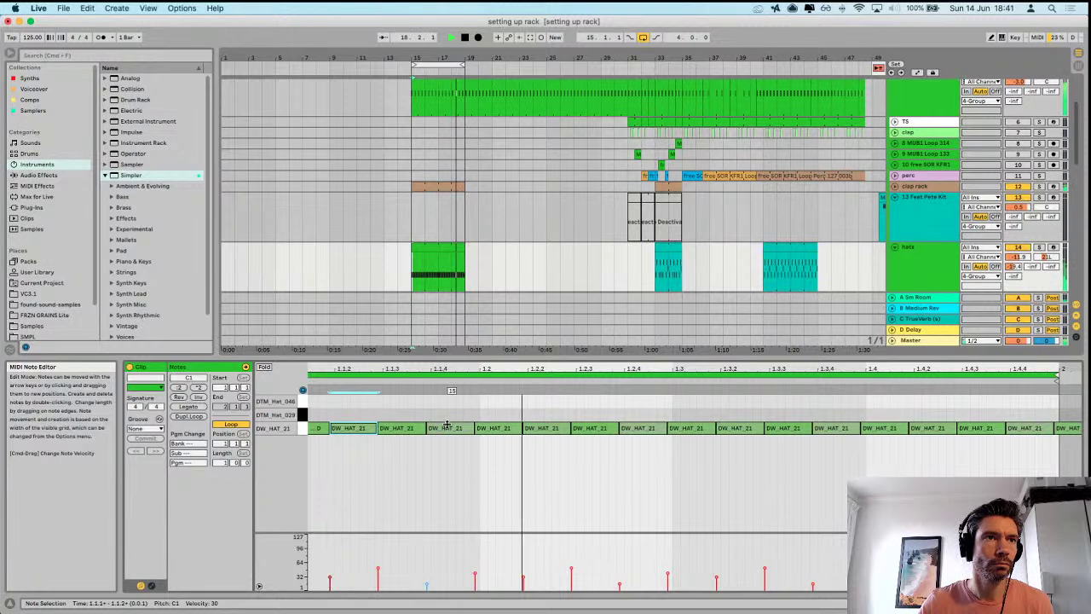
left_click_drag(447, 425, 446, 415)
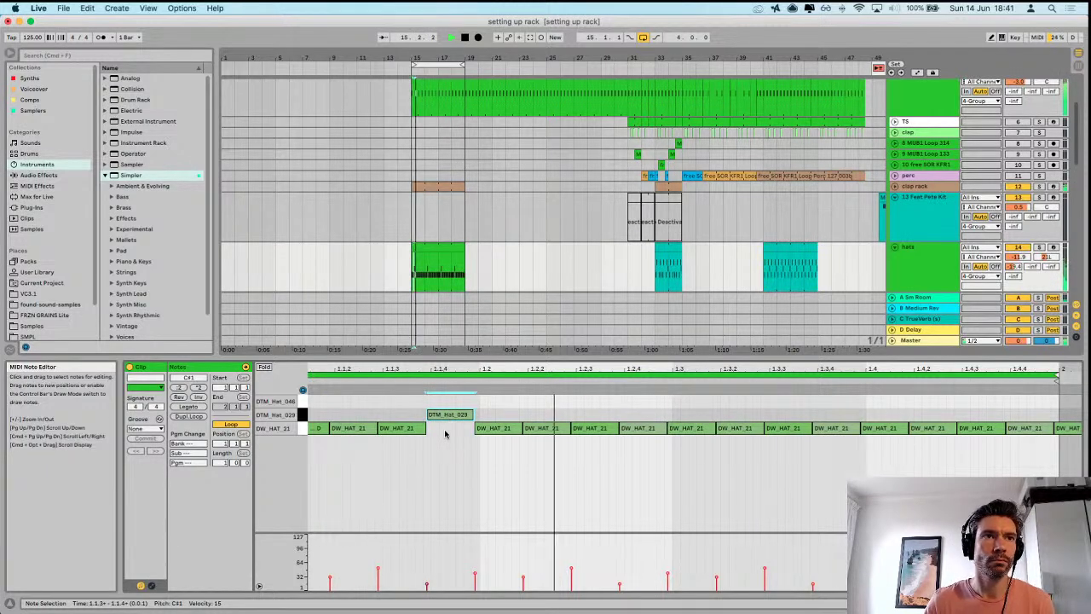
key("Up")
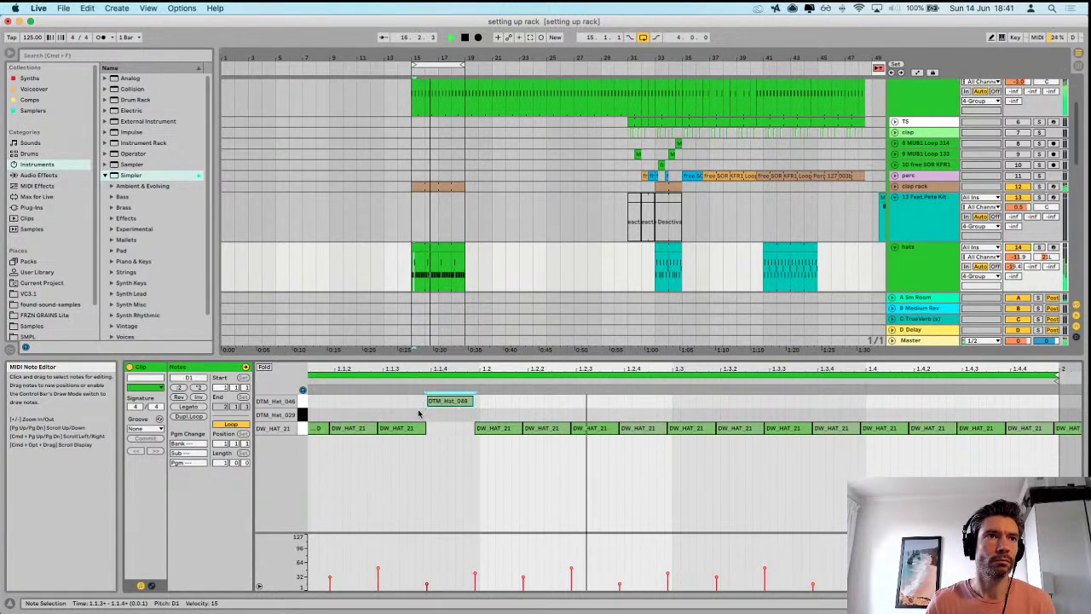
left_click(554, 429)
key("Up")
key("Up")
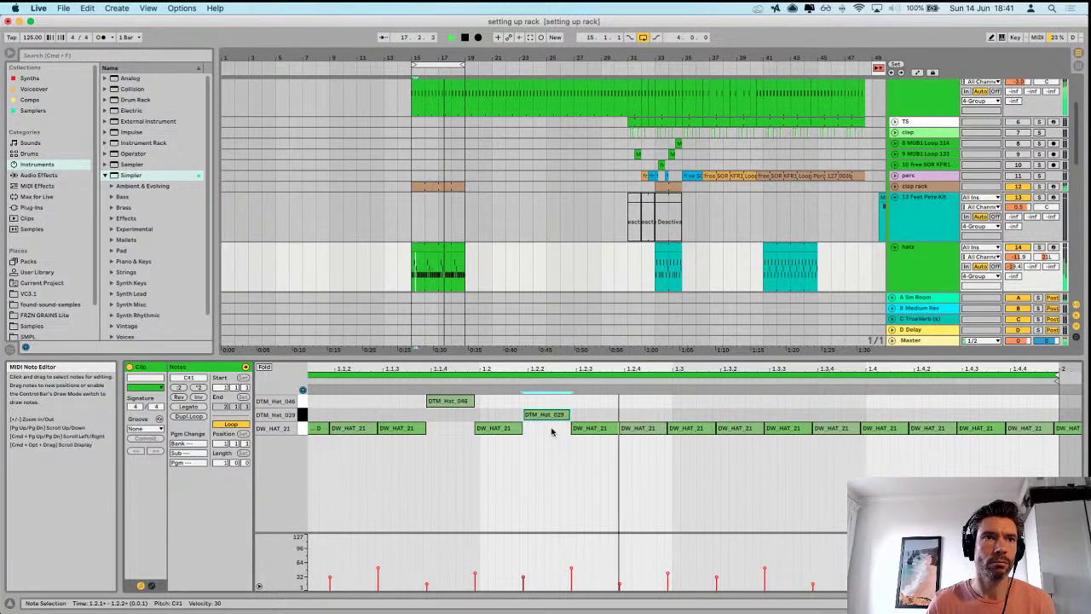
- Switch the hat notes just ahead of 1.2.4 and 1.3.2 from DW_HAT_21 to DTM_Hat_046
left_click(644, 427)
key("Up")
key("Up")
left_click(742, 428)
key("Up")
key("Up")
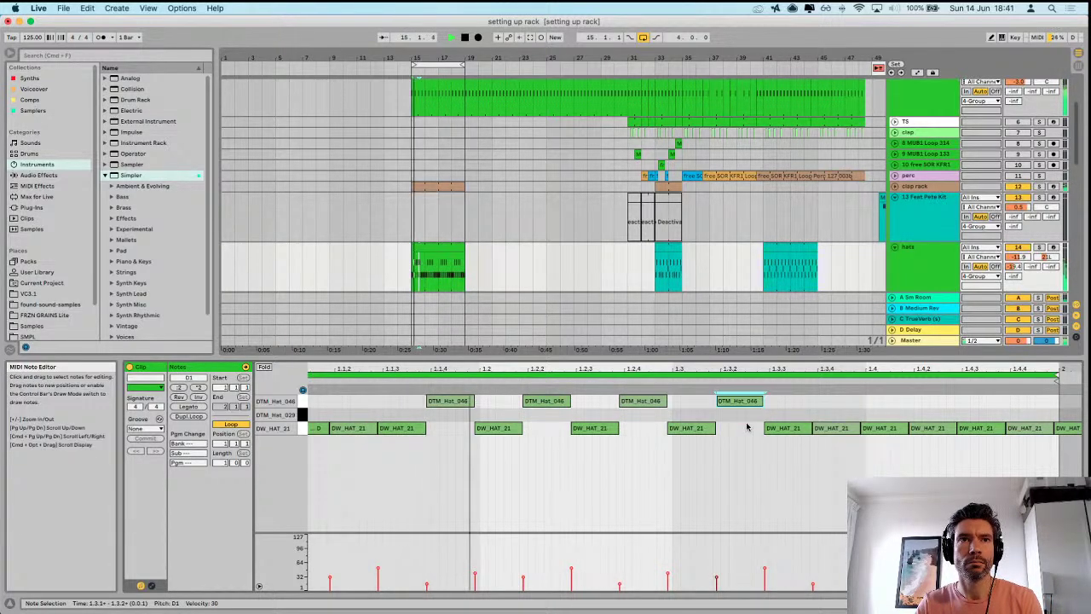
- Switch the hat notes just ahead of 1.3.4 and 1.4.3 to the DTM_Hat_046 sample
left_click(839, 428)
key("Up")
key("Up")
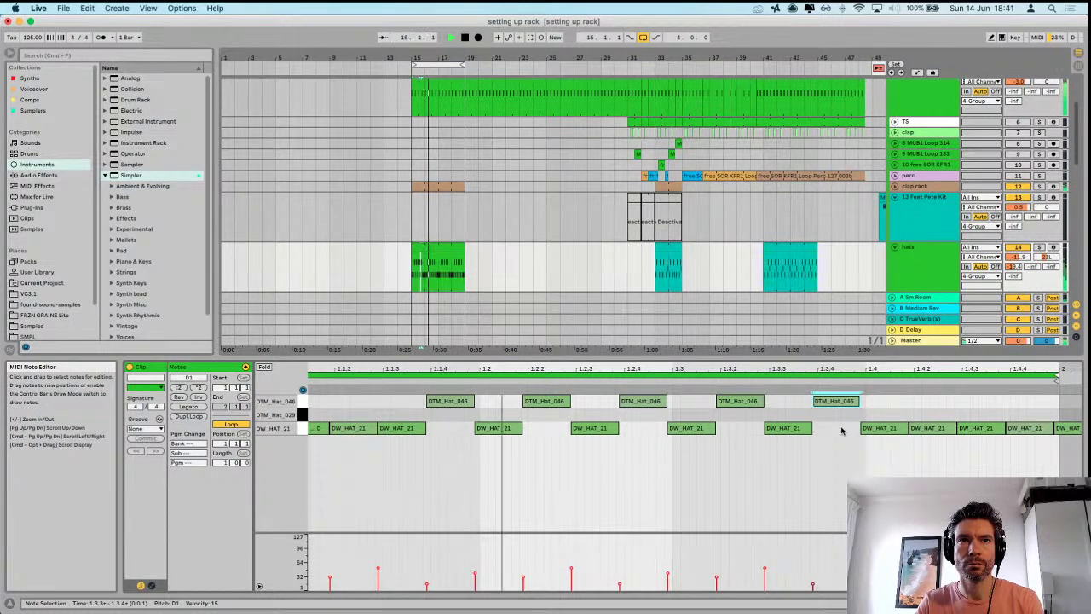
left_click(982, 428)
key("Up")
key("Up")
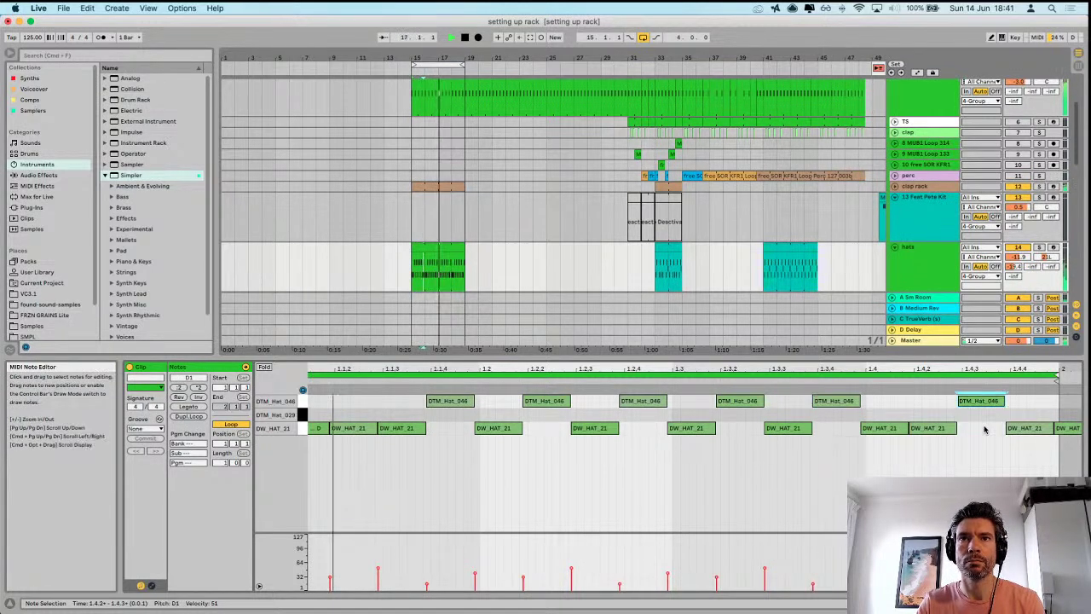
- Move the hat note just ahead of 1.1.2 to DTM_Hat_046 and the one just ahead of 1.4.4 to DTM_Hat_029
left_click(358, 428)
key("Up")
key("Up")
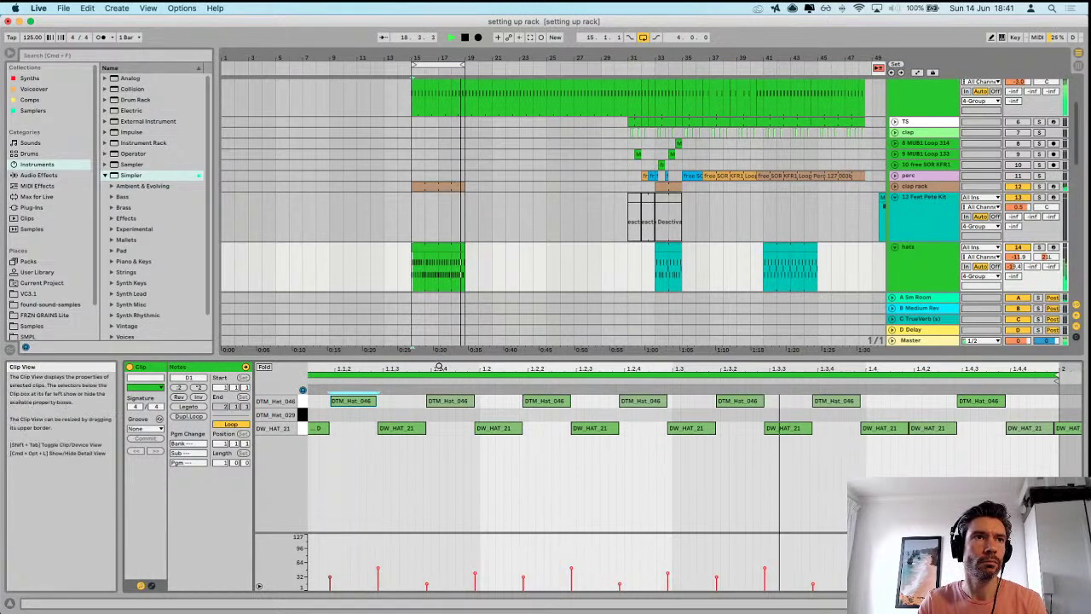
left_click_drag(362, 370, 383, 367)
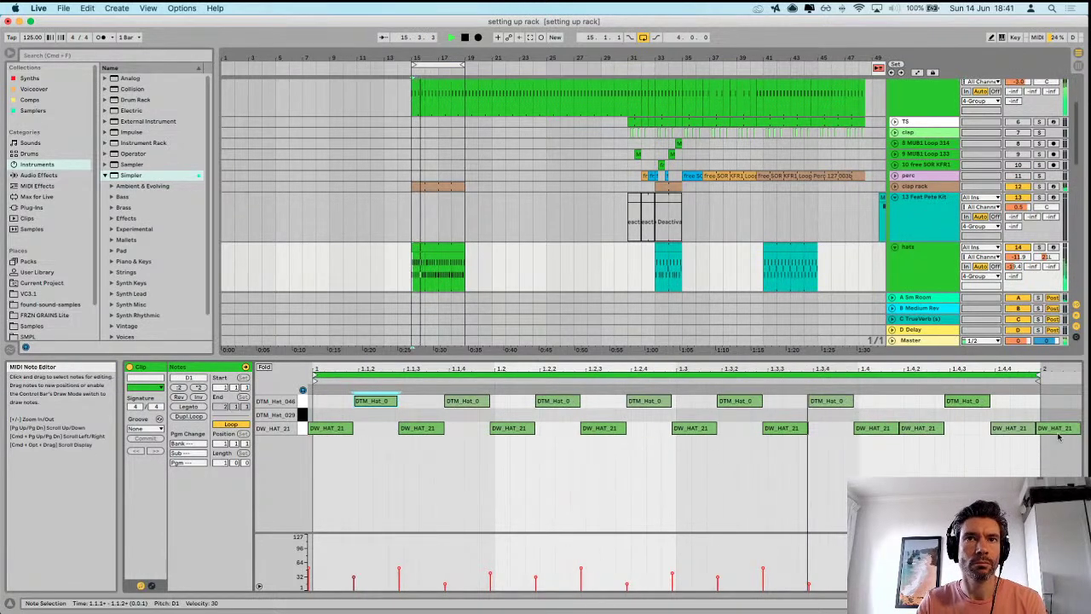
left_click(1015, 428)
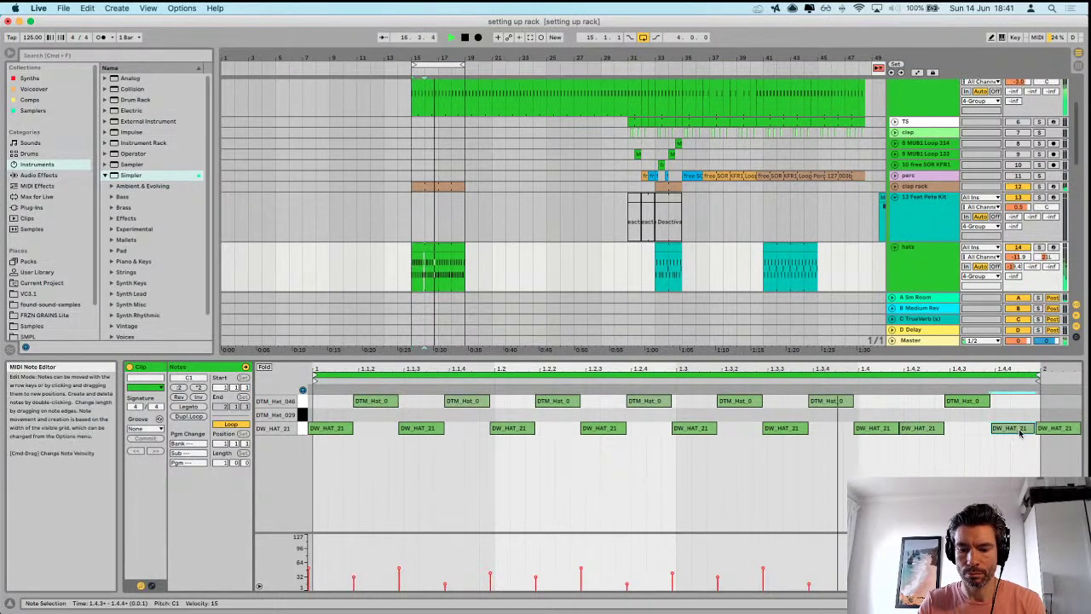
key("Up")
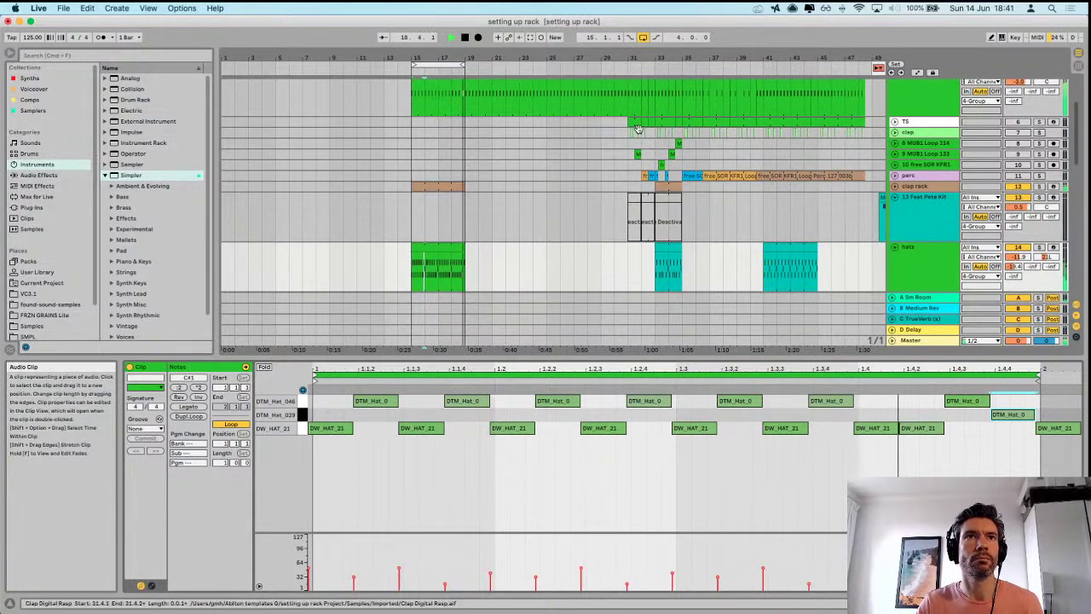
- Close the note editor and turn off the EQ Eight on audio track 17, which holds the sampled loop
left_click_drag(698, 358, 698, 588)
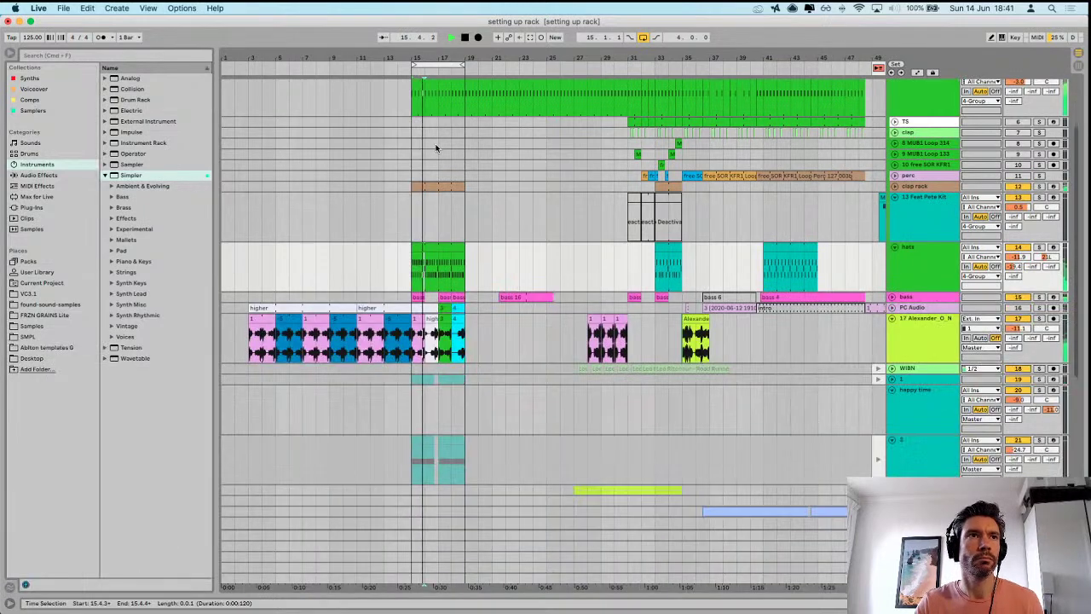
double_click(968, 337)
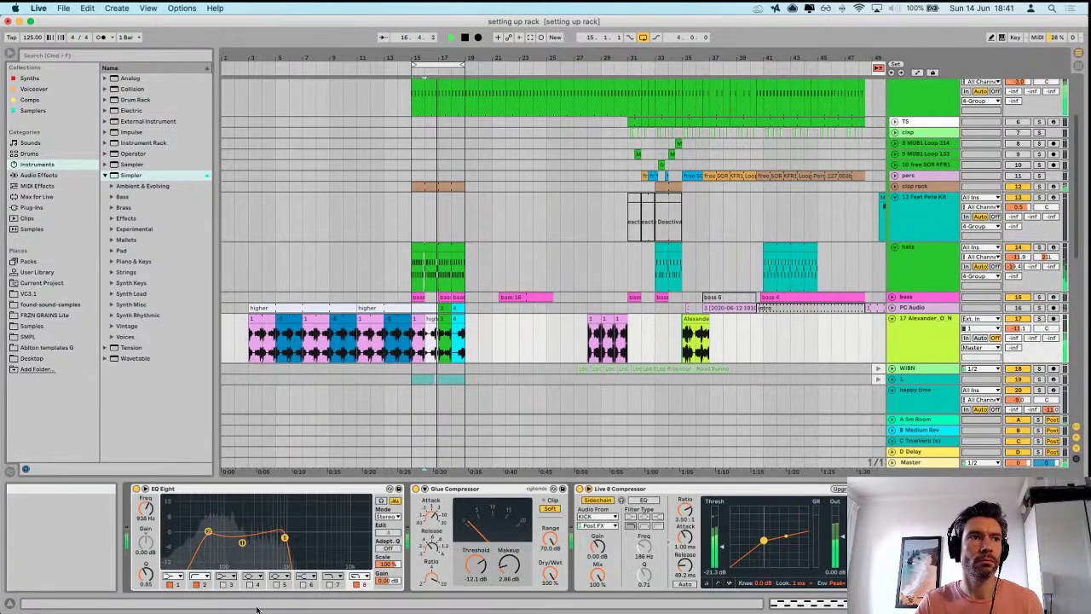
left_click(135, 488)
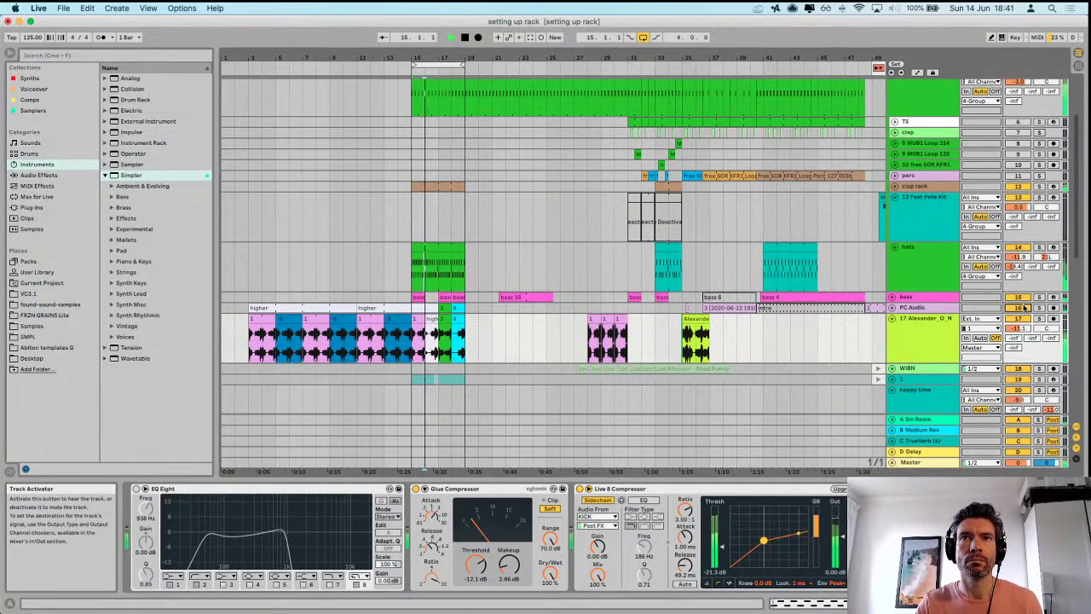
- Mute the hats track while the section from bar 15 loops
left_click_drag(434, 58, 476, 126)
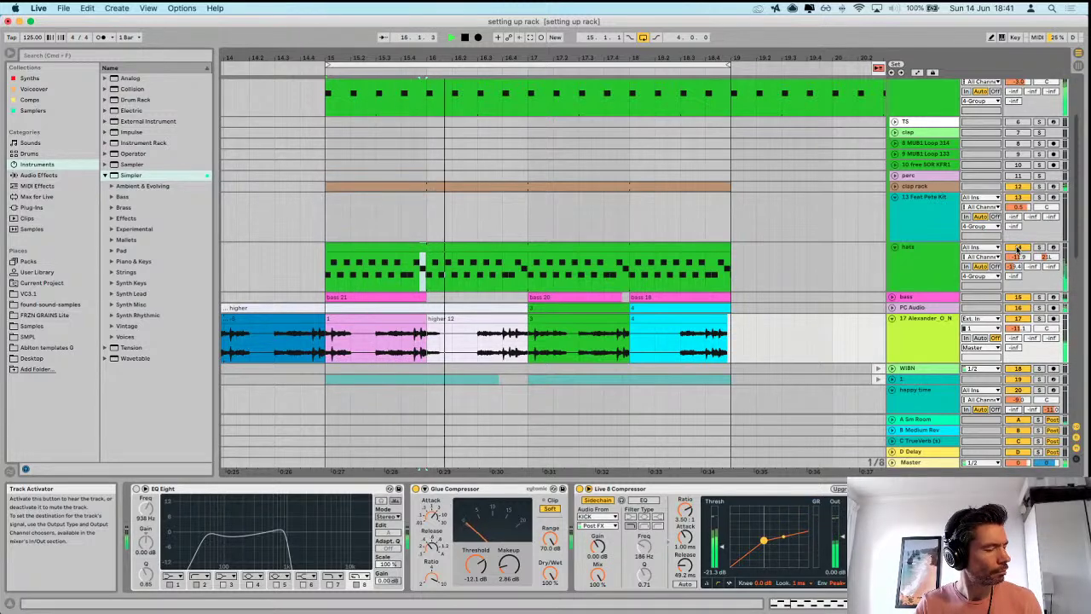
left_click(1018, 247)
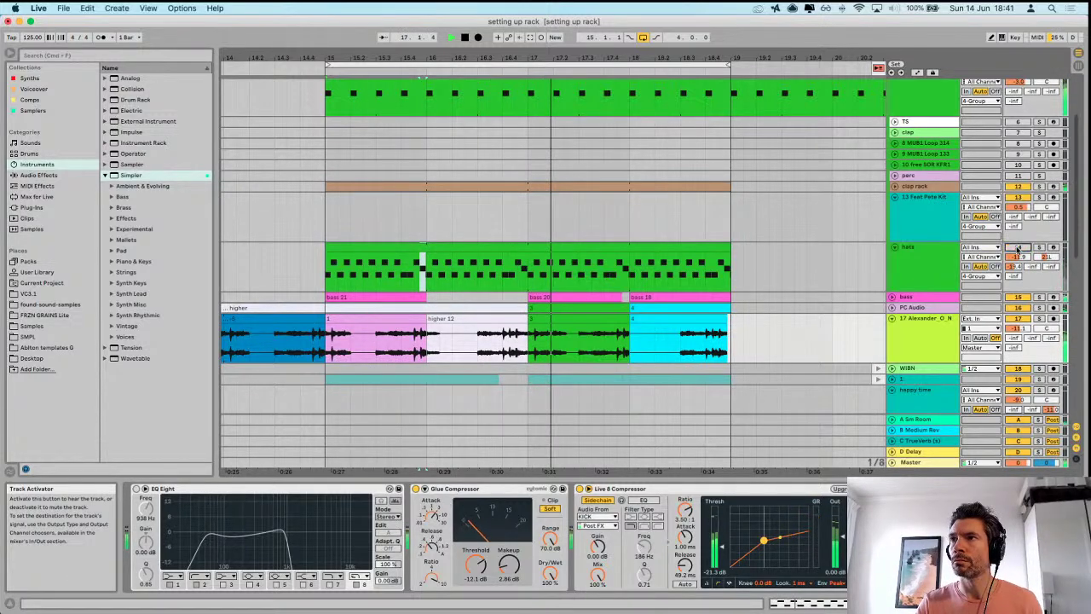